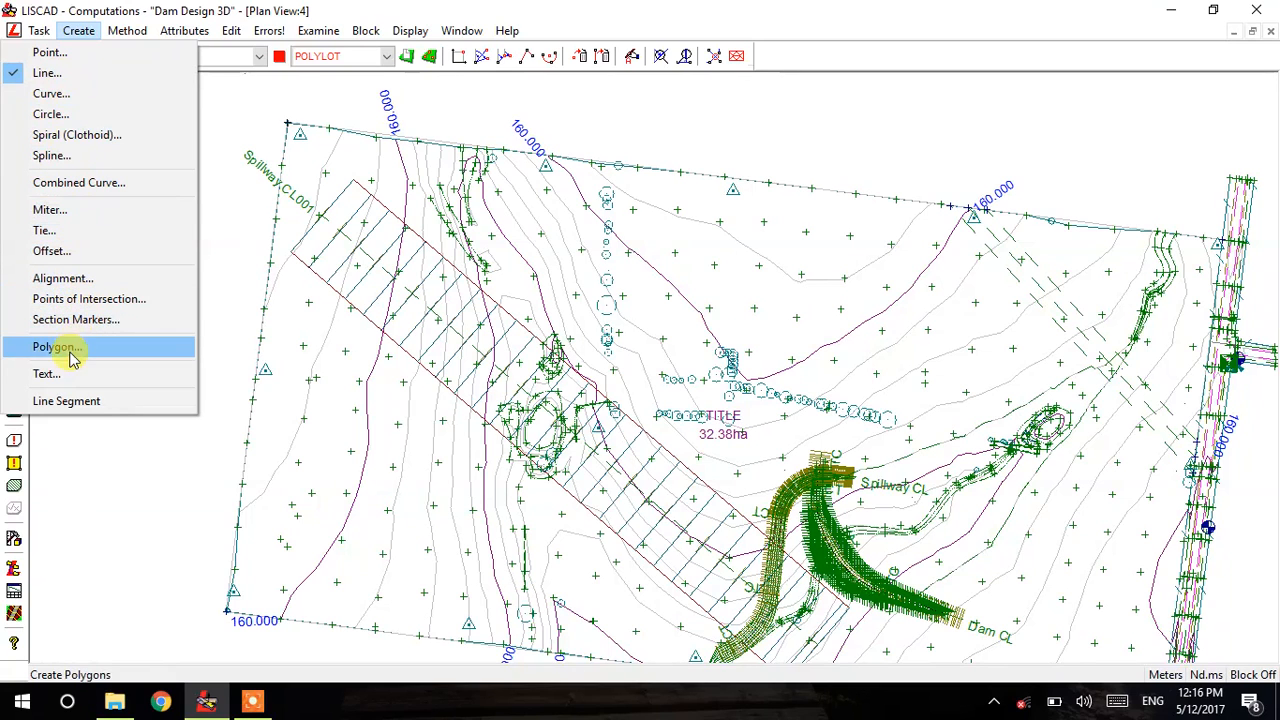
- Start creating points and examine the available point creation methods and attribute options
click(50, 52)
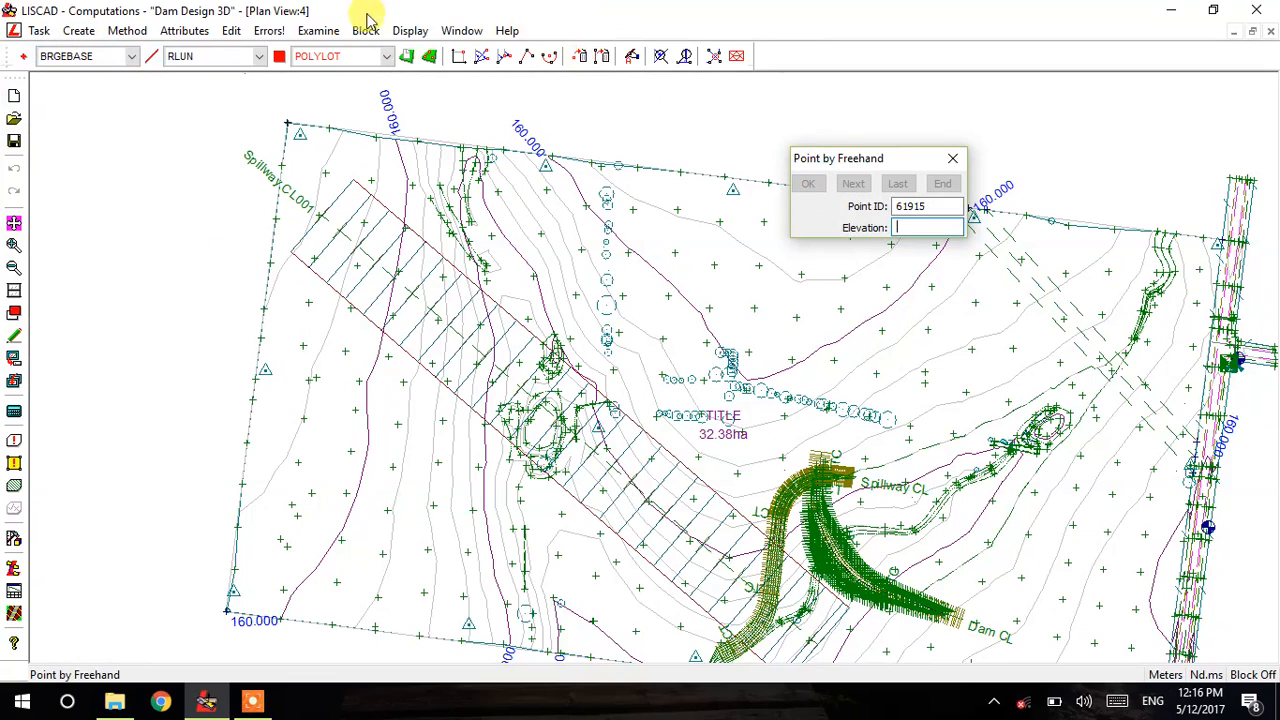
click(120, 30)
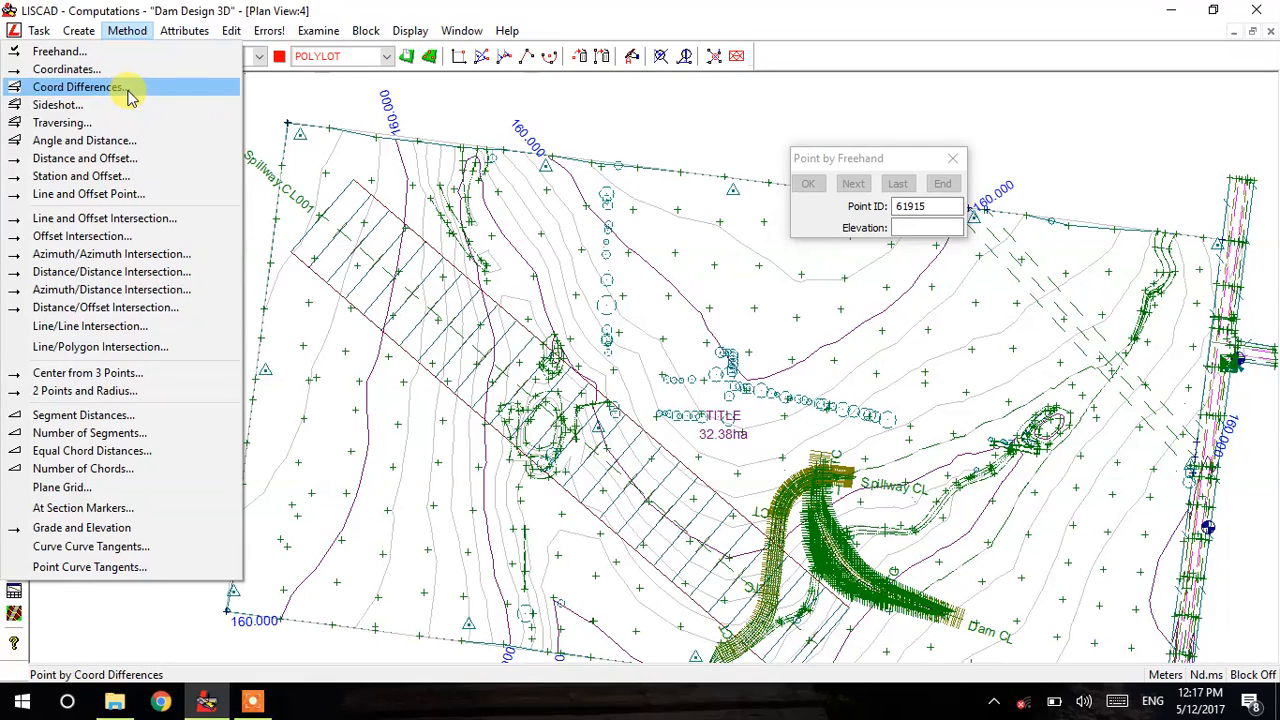
mouse_move(182, 30)
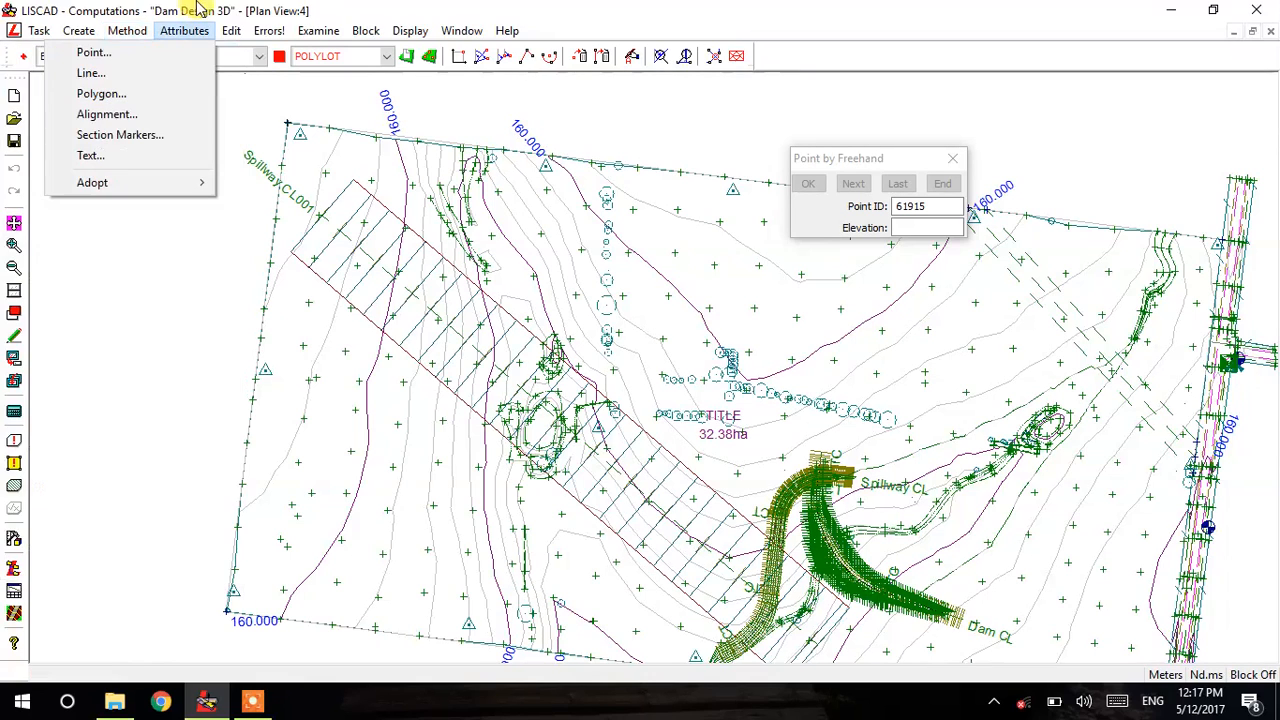
mouse_move(127, 30)
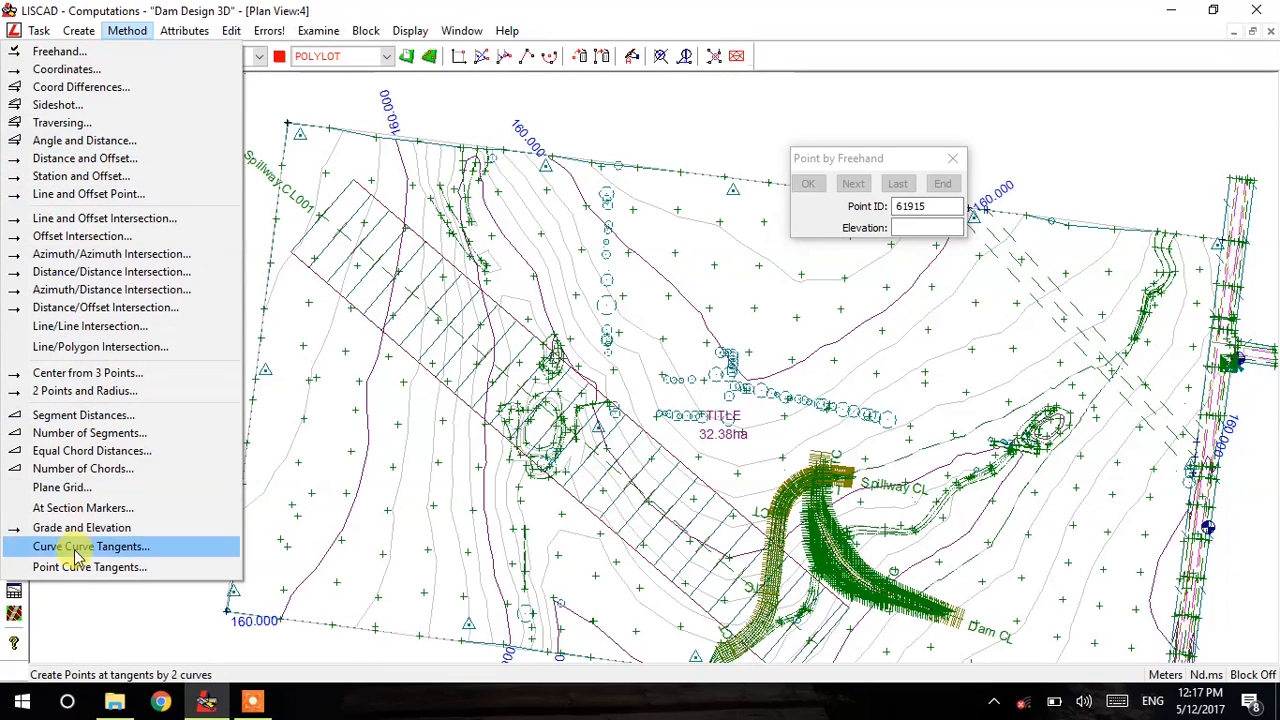
click(252, 703)
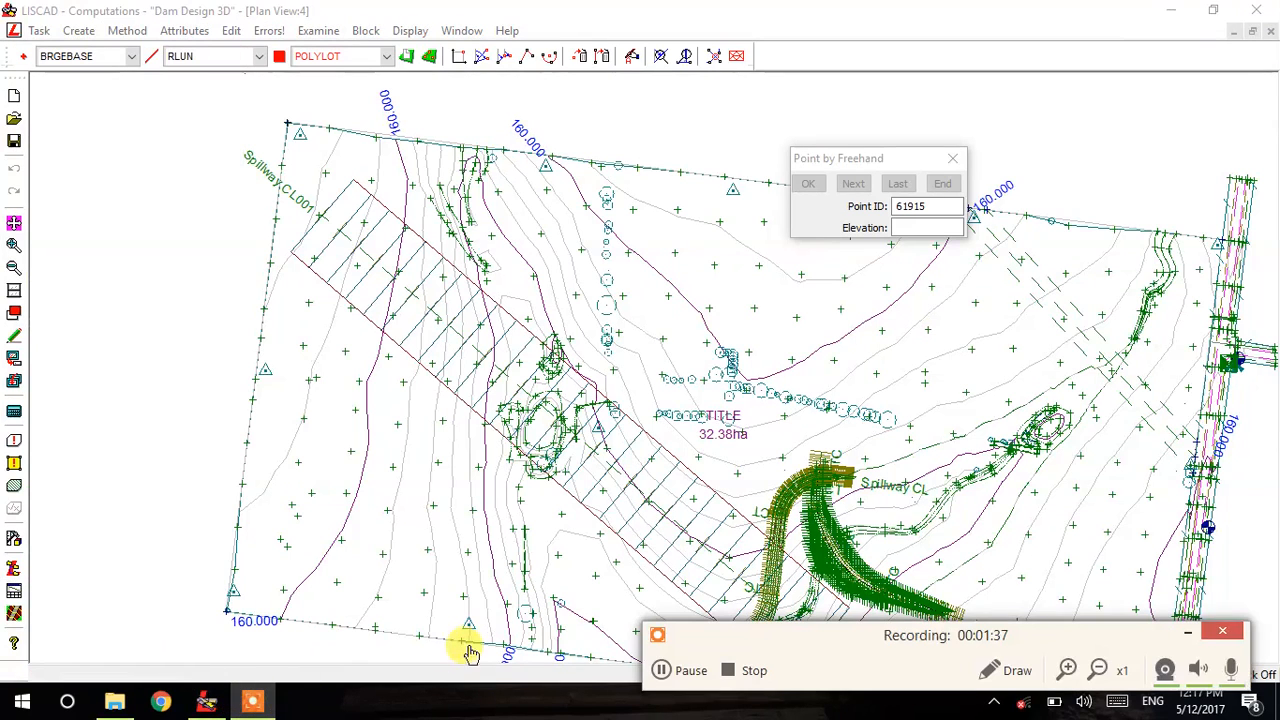
click(661, 660)
click(661, 662)
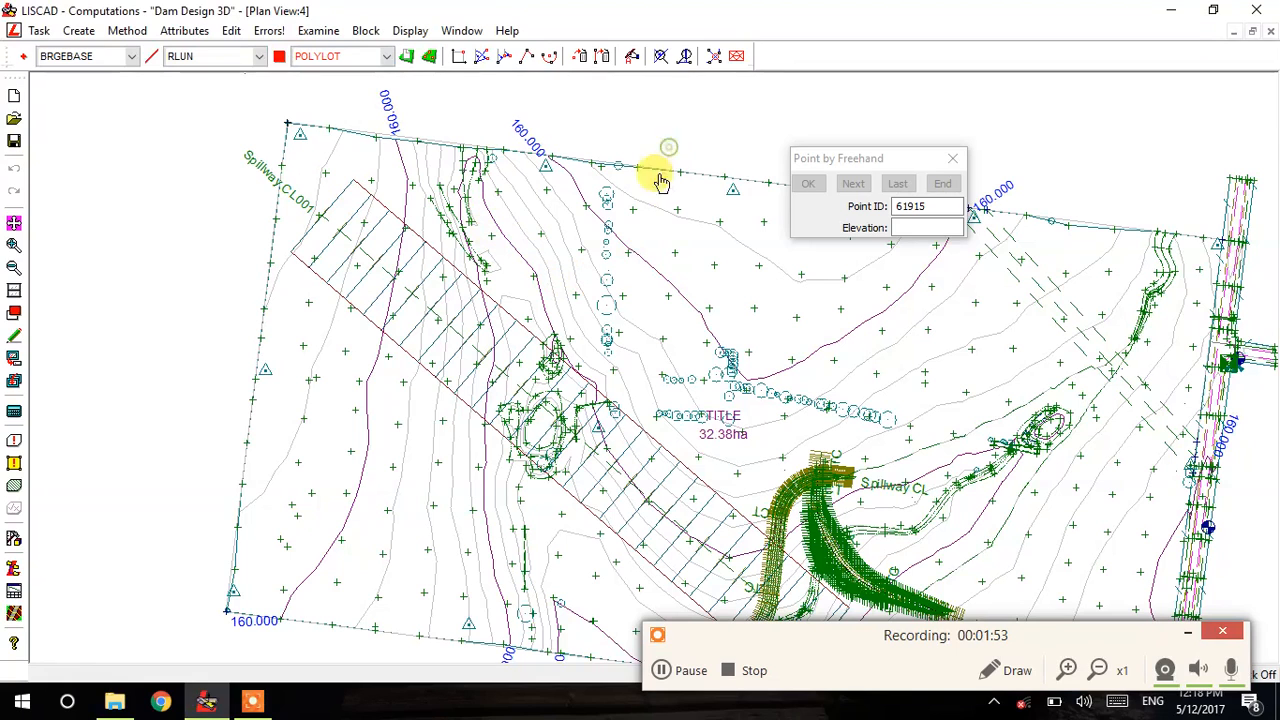
- Place three freehand points without elevation in the northern part of the site, and close the point entry
click(132, 34)
click(127, 51)
click(664, 248)
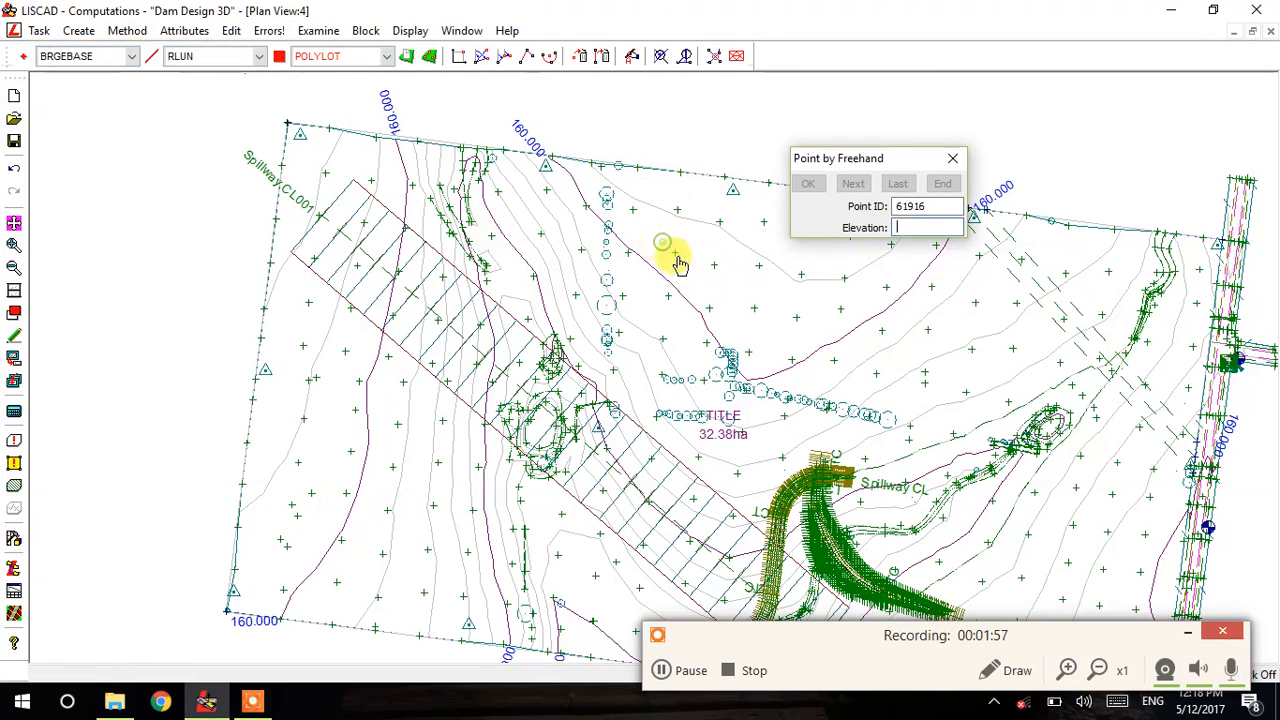
click(706, 254)
click(690, 293)
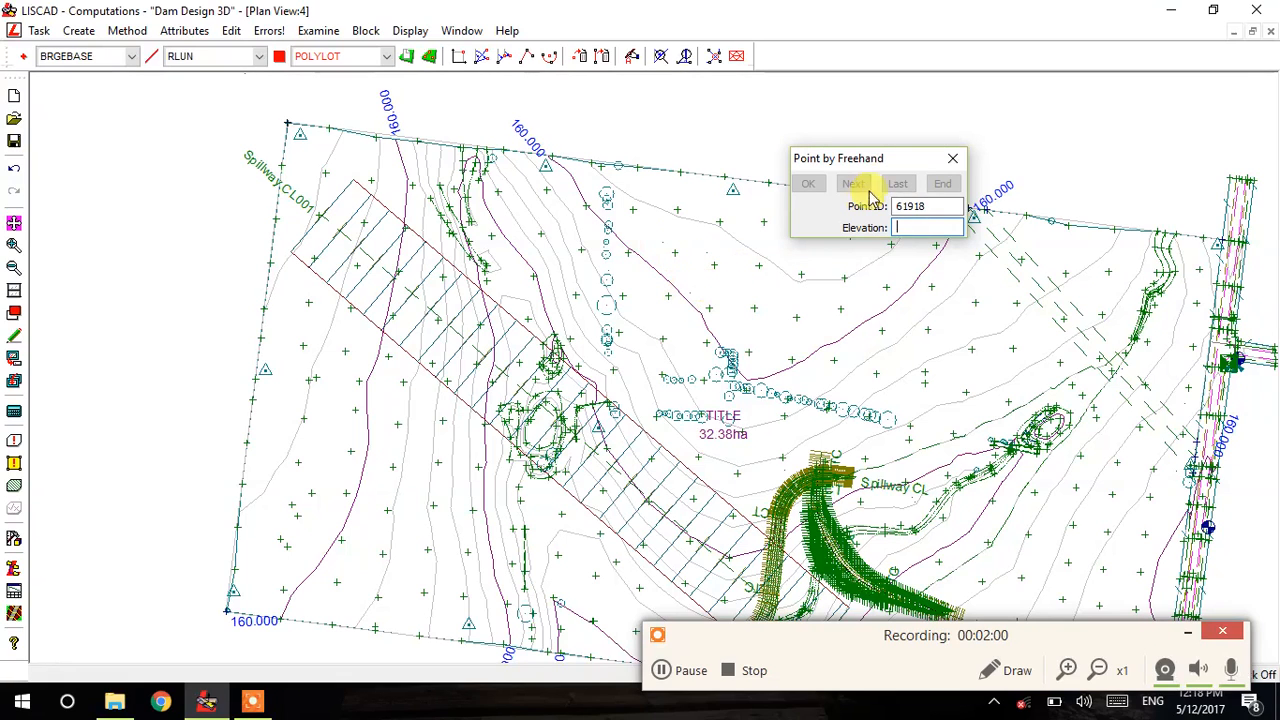
click(953, 158)
- Change the point feature display settings so that all points are drawn with markers in the plan view
right_click(766, 236)
click(782, 246)
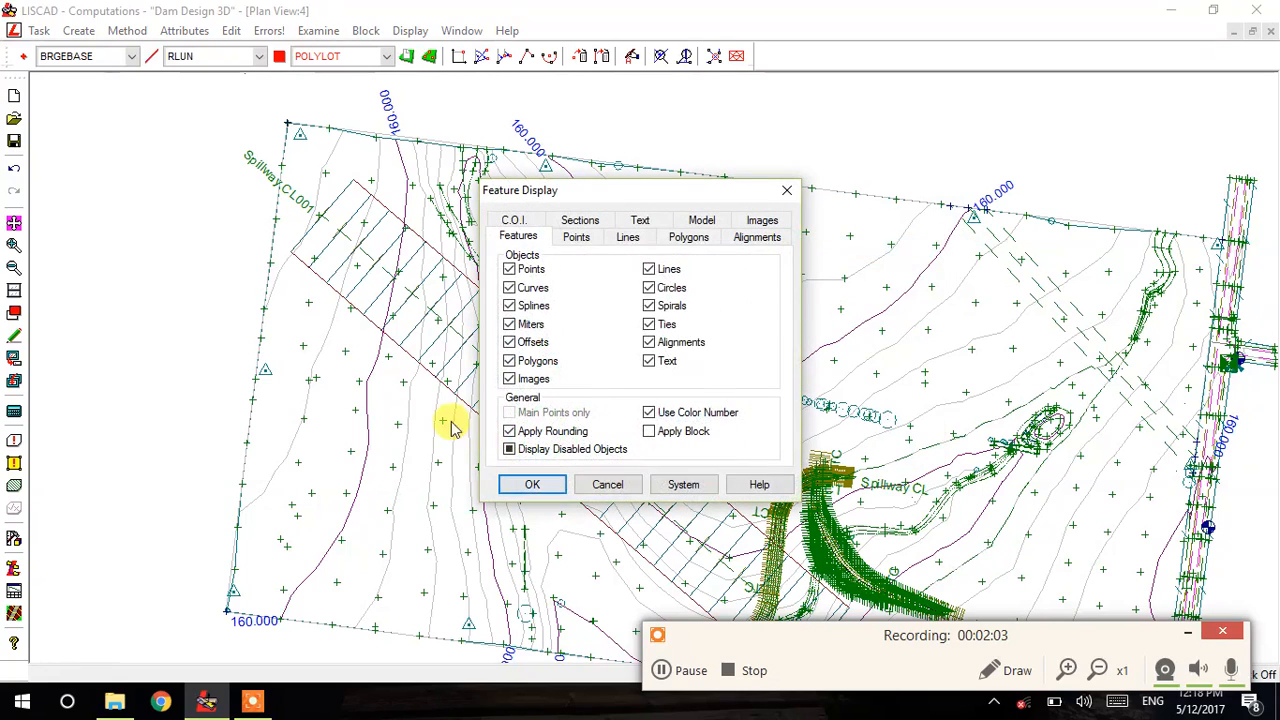
click(574, 240)
click(517, 355)
click(533, 486)
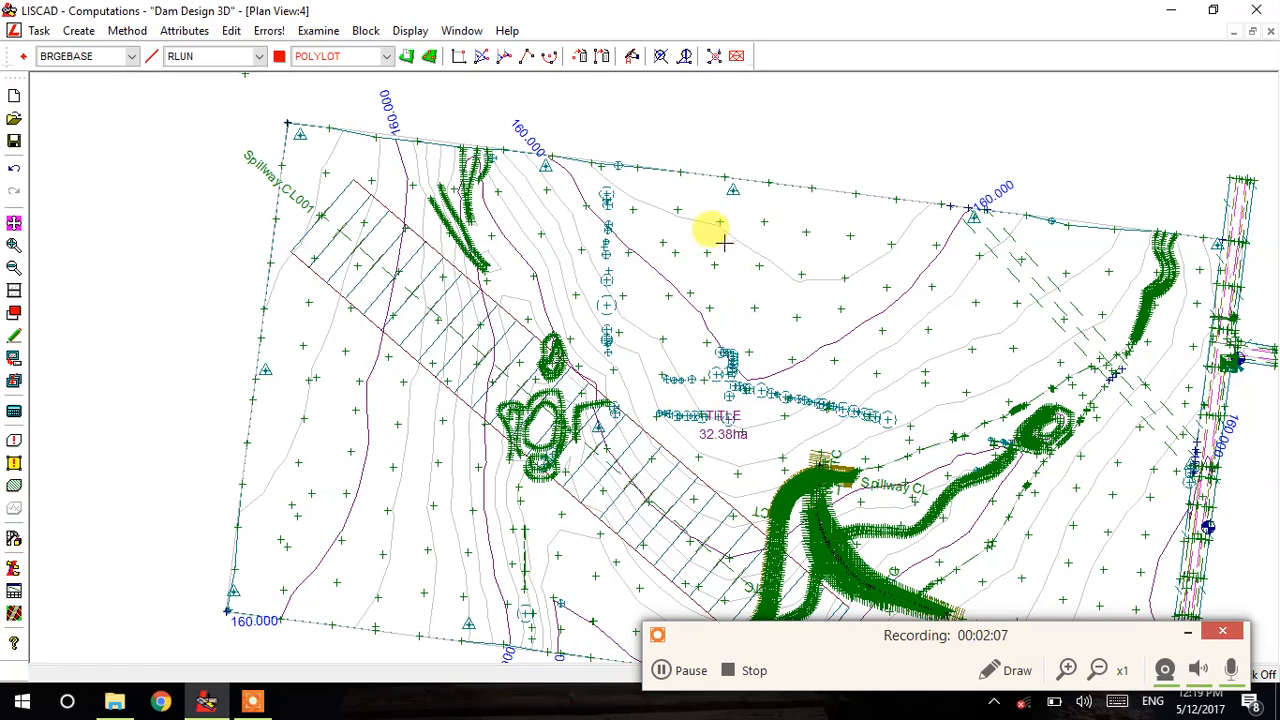
- Place five freehand points without elevation just outside the site's northern boundary
click(127, 30)
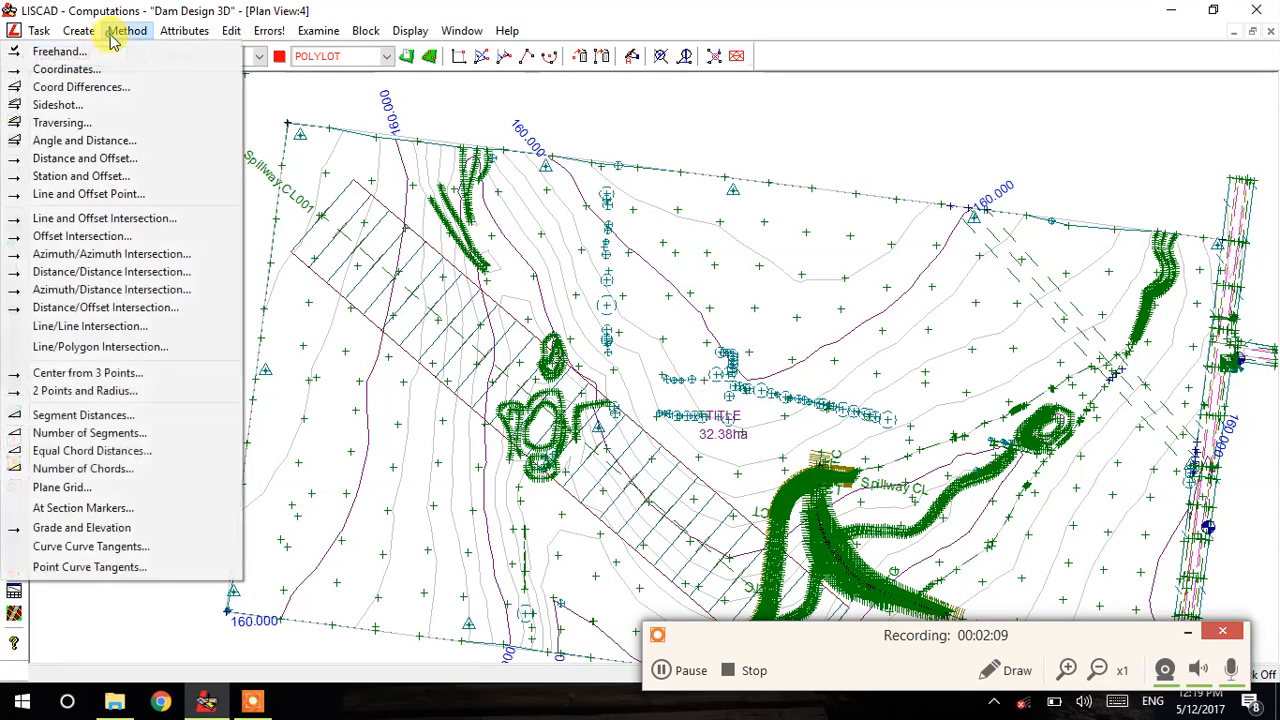
click(55, 47)
click(757, 130)
click(657, 130)
click(492, 124)
click(420, 97)
click(564, 122)
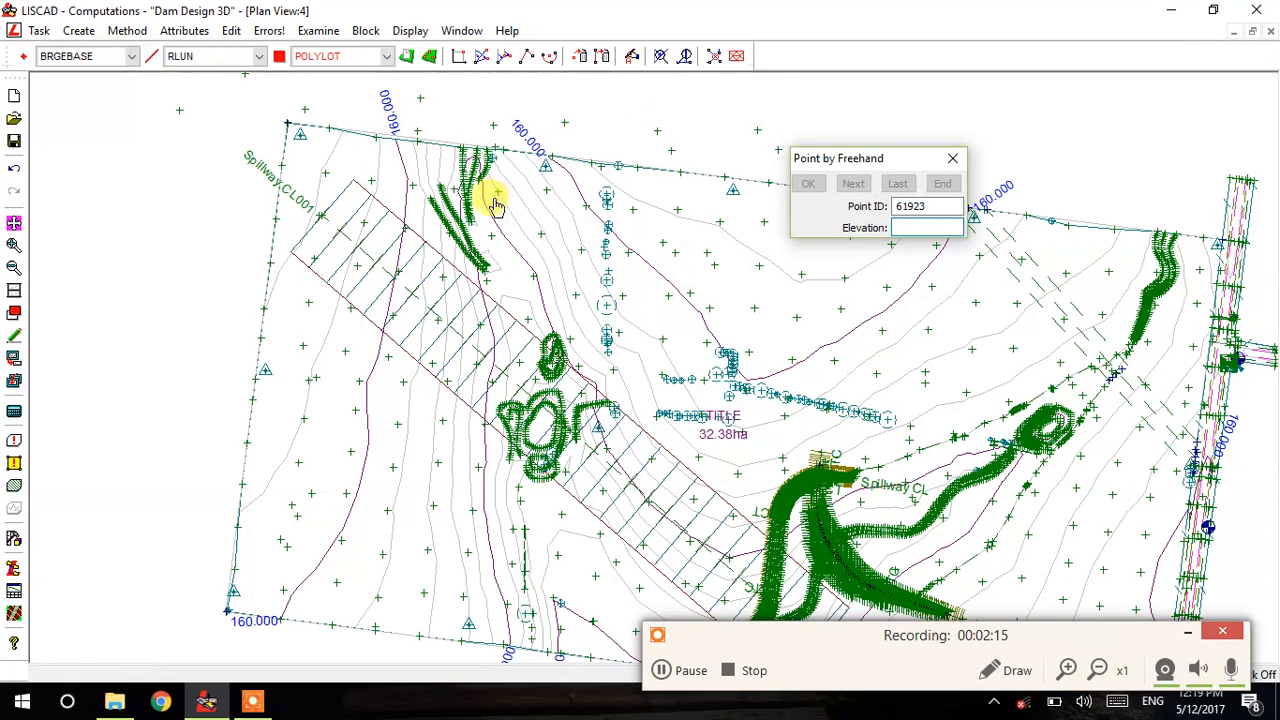
- Set the point code to CF and place several freehand points beyond the site's western boundary
click(196, 55)
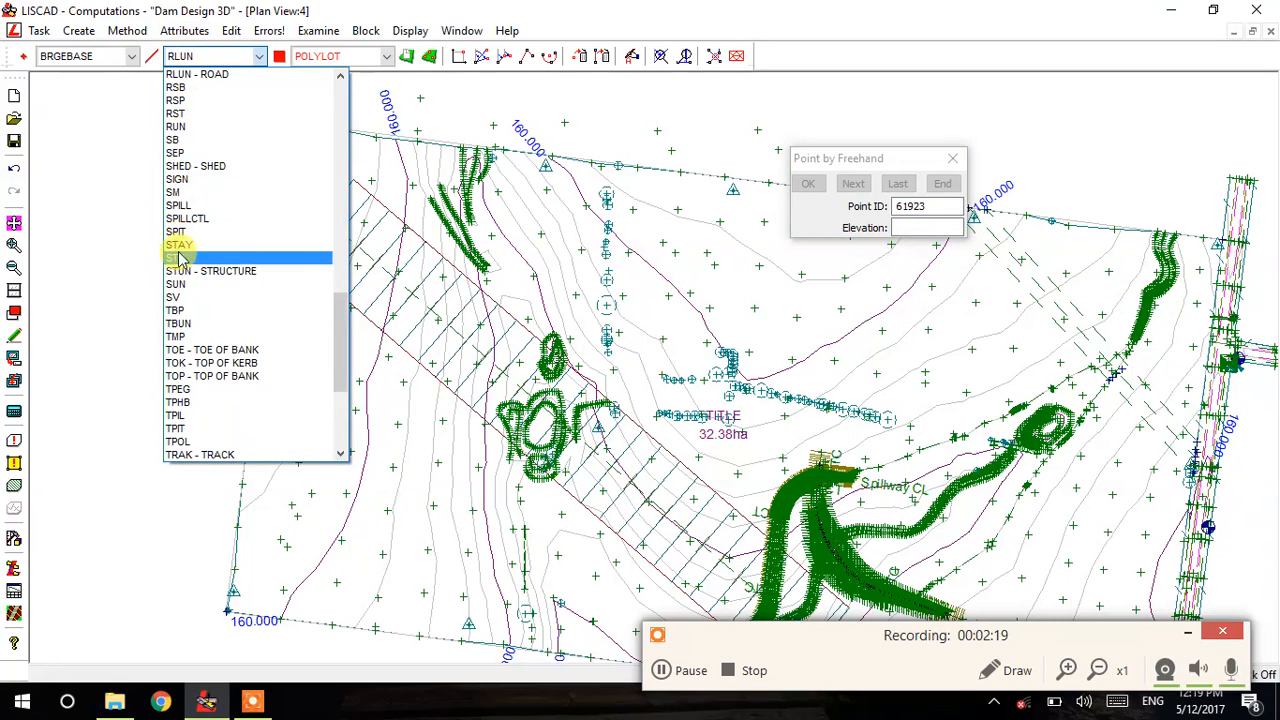
click(106, 56)
click(106, 56)
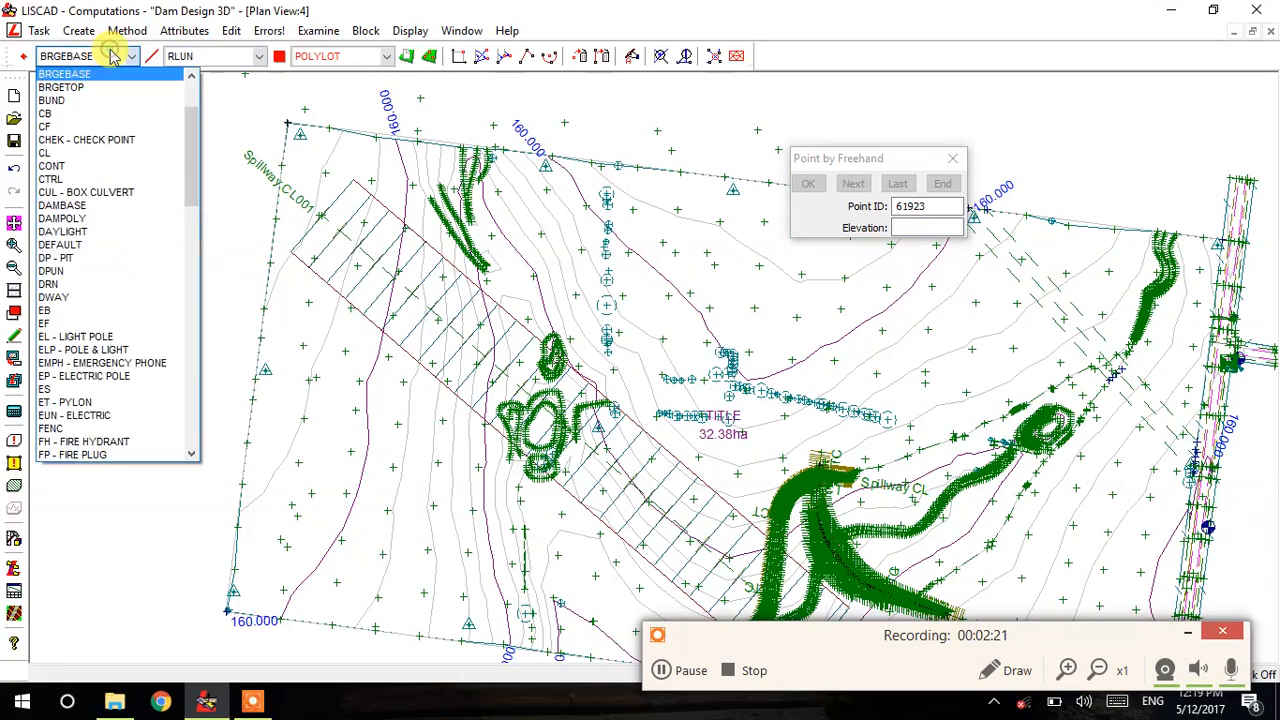
click(55, 122)
click(222, 223)
click(220, 262)
click(224, 297)
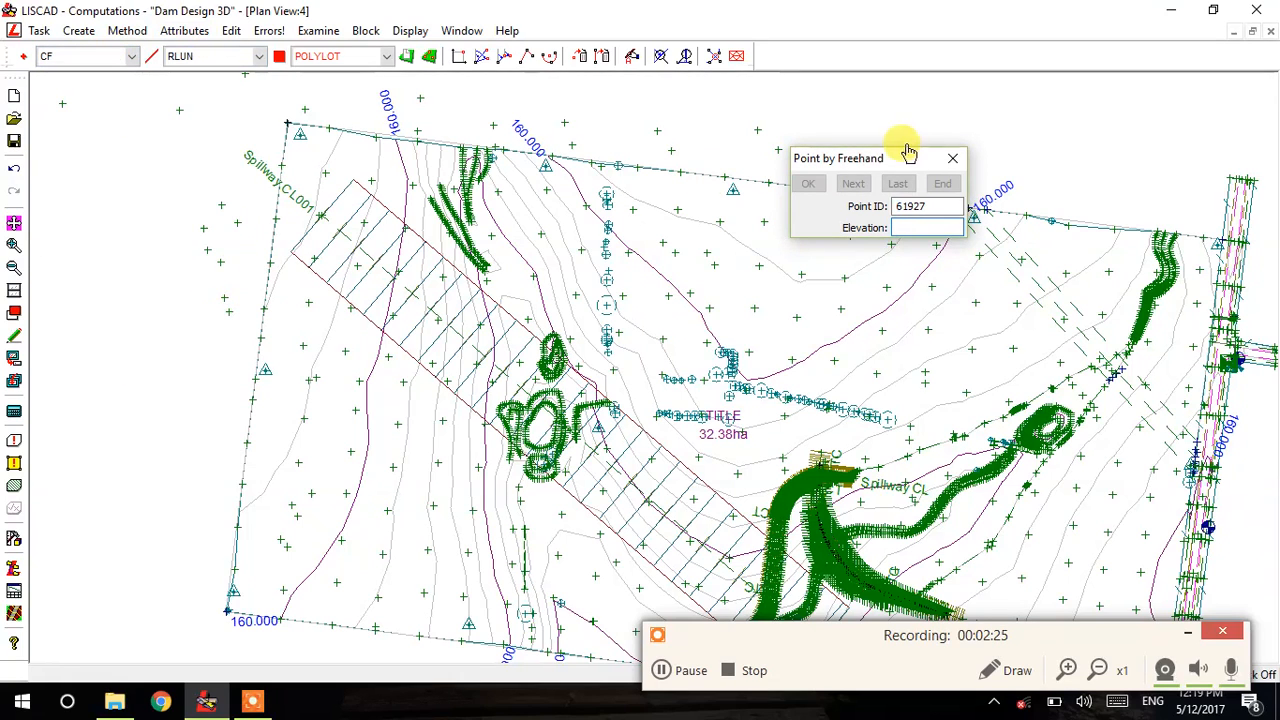
click(947, 157)
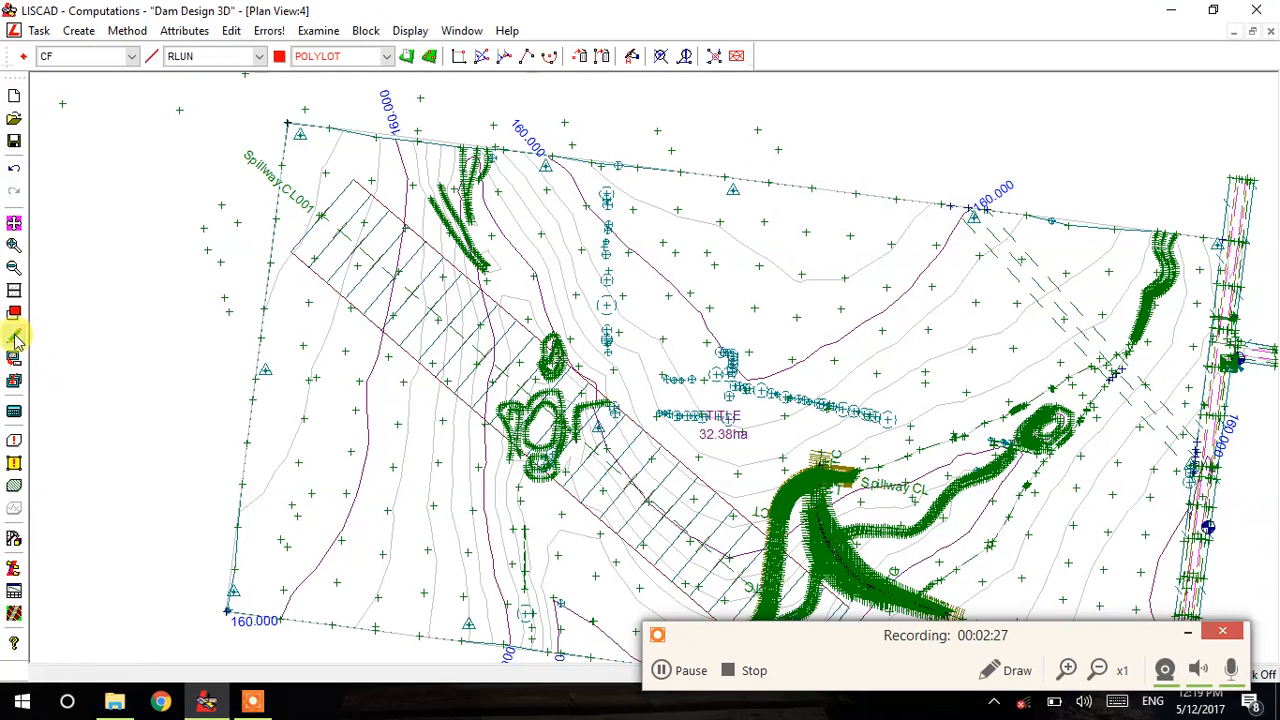
scroll(414, 228, down, 2)
middle_drag(502, 236, 420, 194)
scroll(517, 255, up, 2)
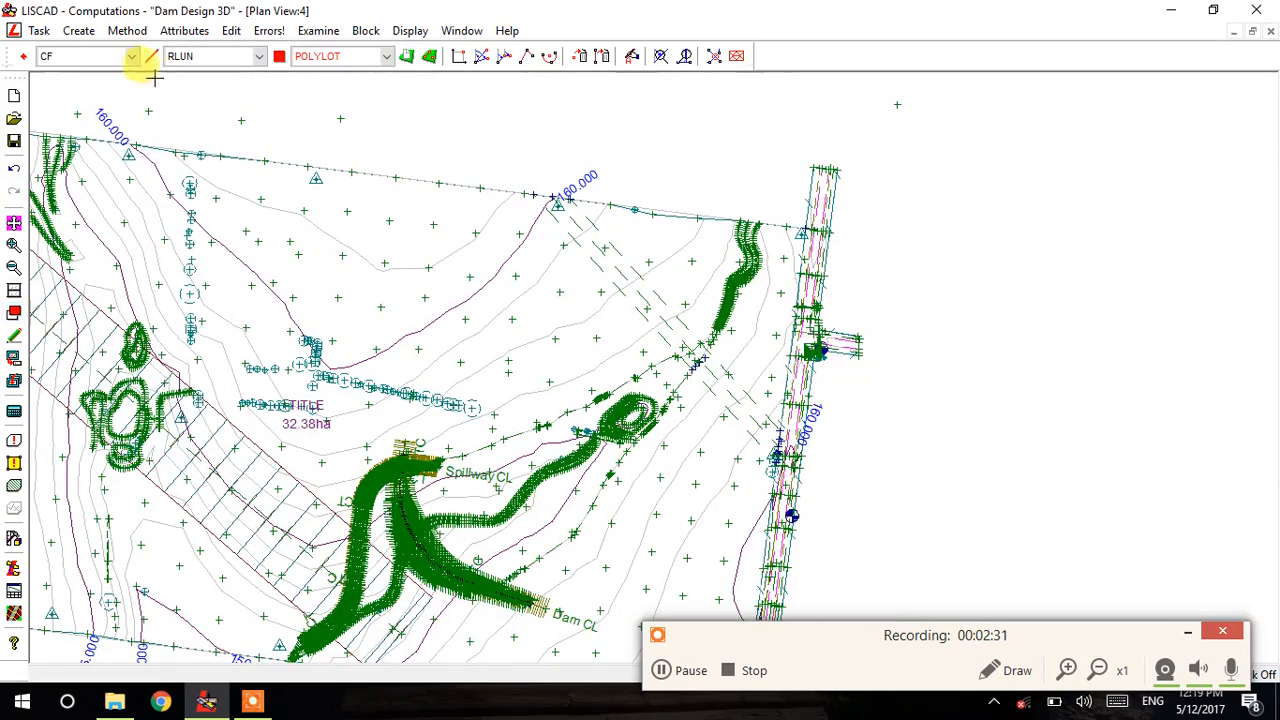
click(127, 31)
click(60, 51)
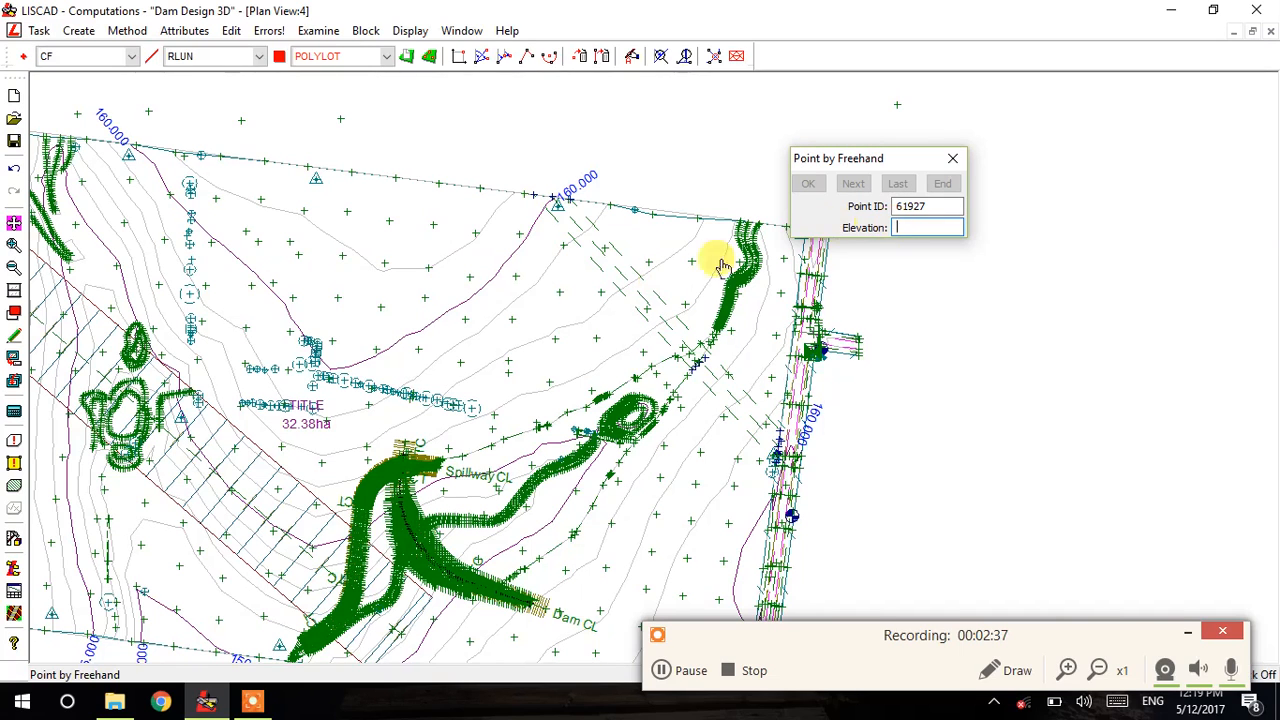
scroll(535, 318, up, 3)
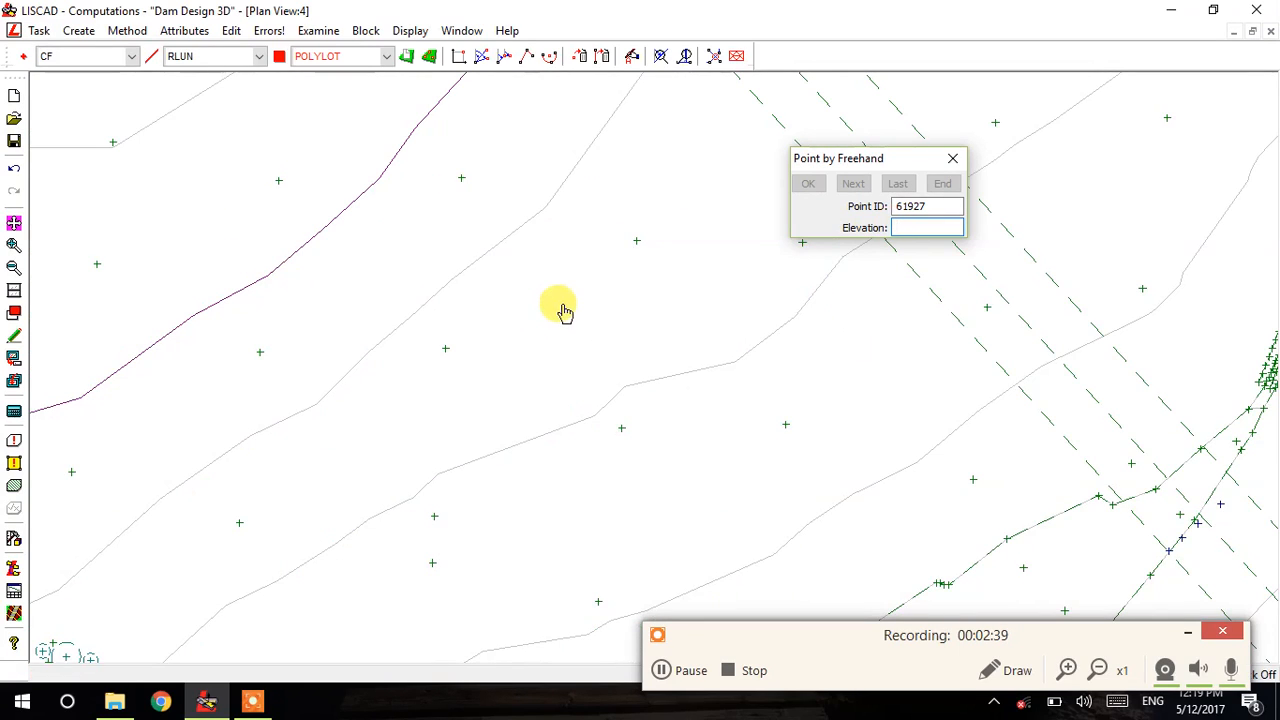
click(948, 155)
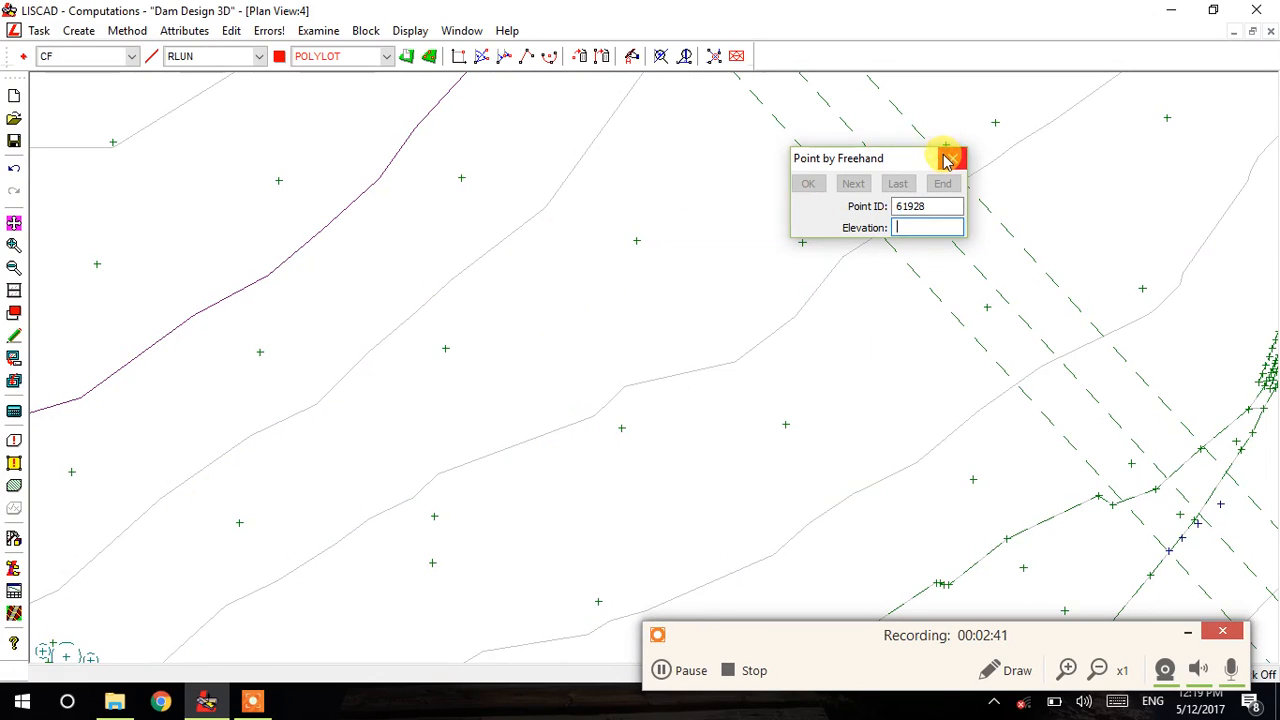
- Turn on the point elevation labels in the feature display settings
right_click(714, 277)
click(732, 283)
click(650, 332)
click(532, 484)
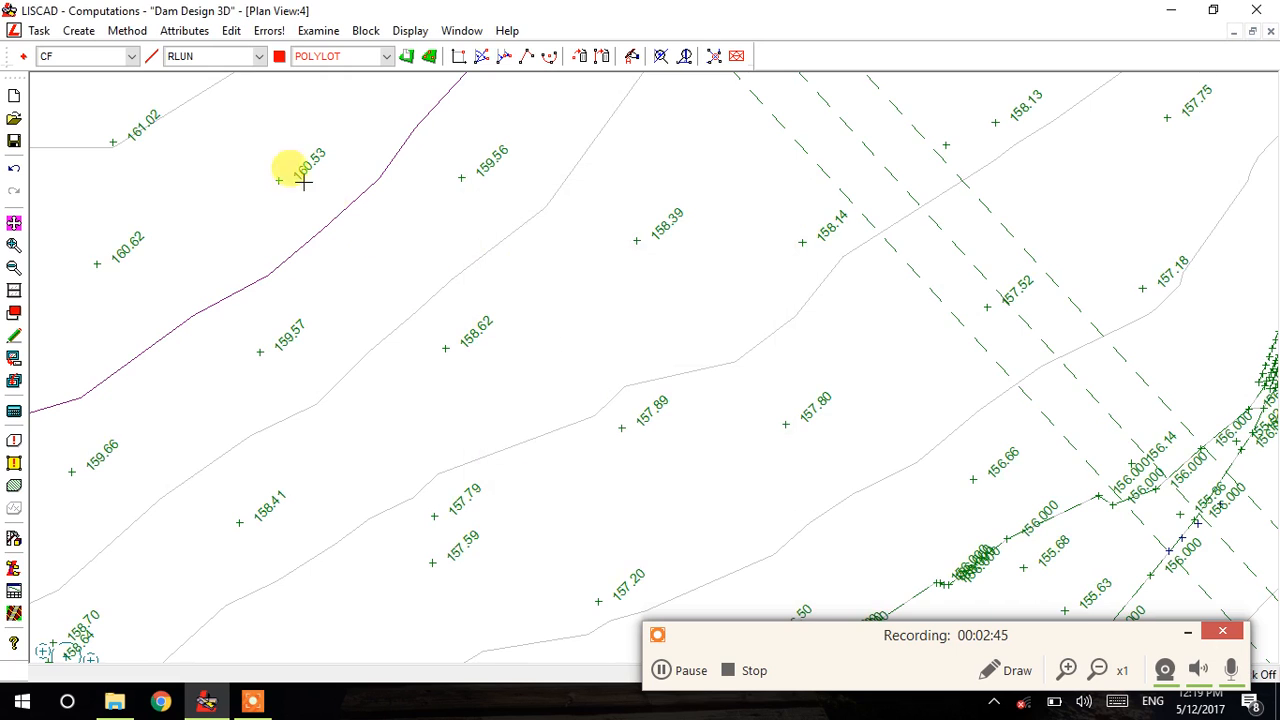
- Create a freehand CF point with elevation 158 just below the point labelled 158.39
click(146, 36)
click(150, 49)
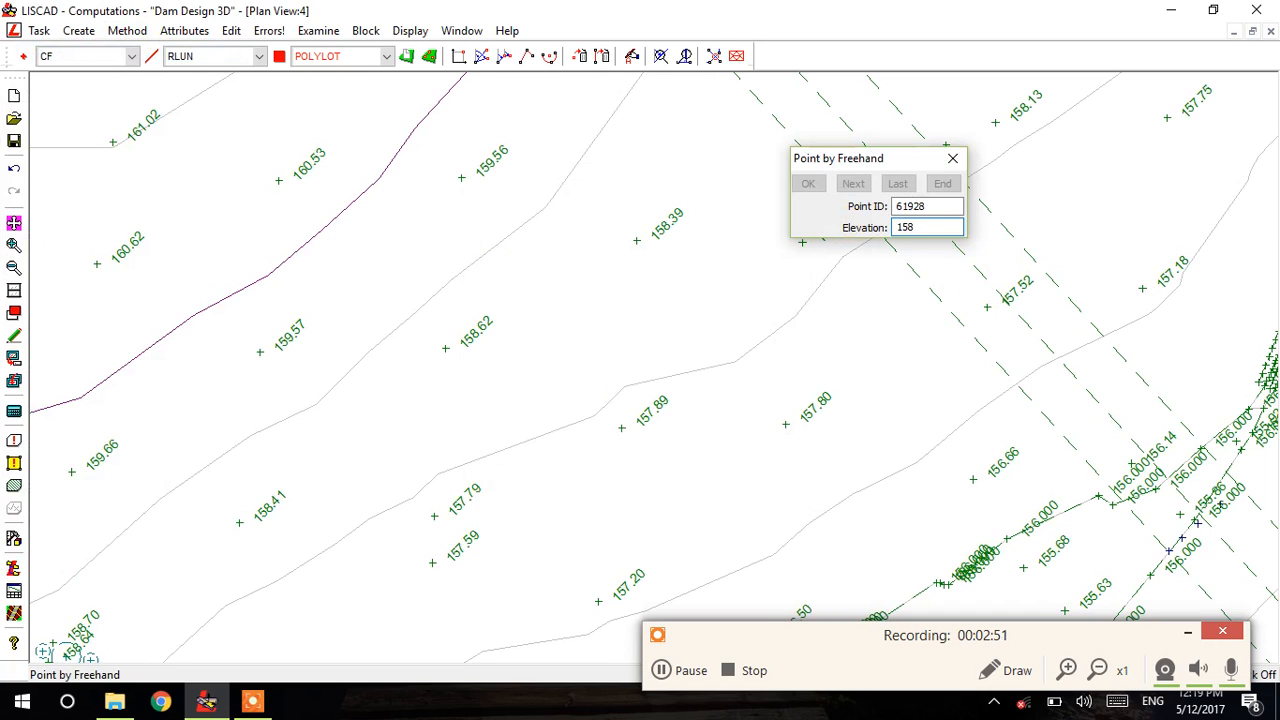
click(656, 312)
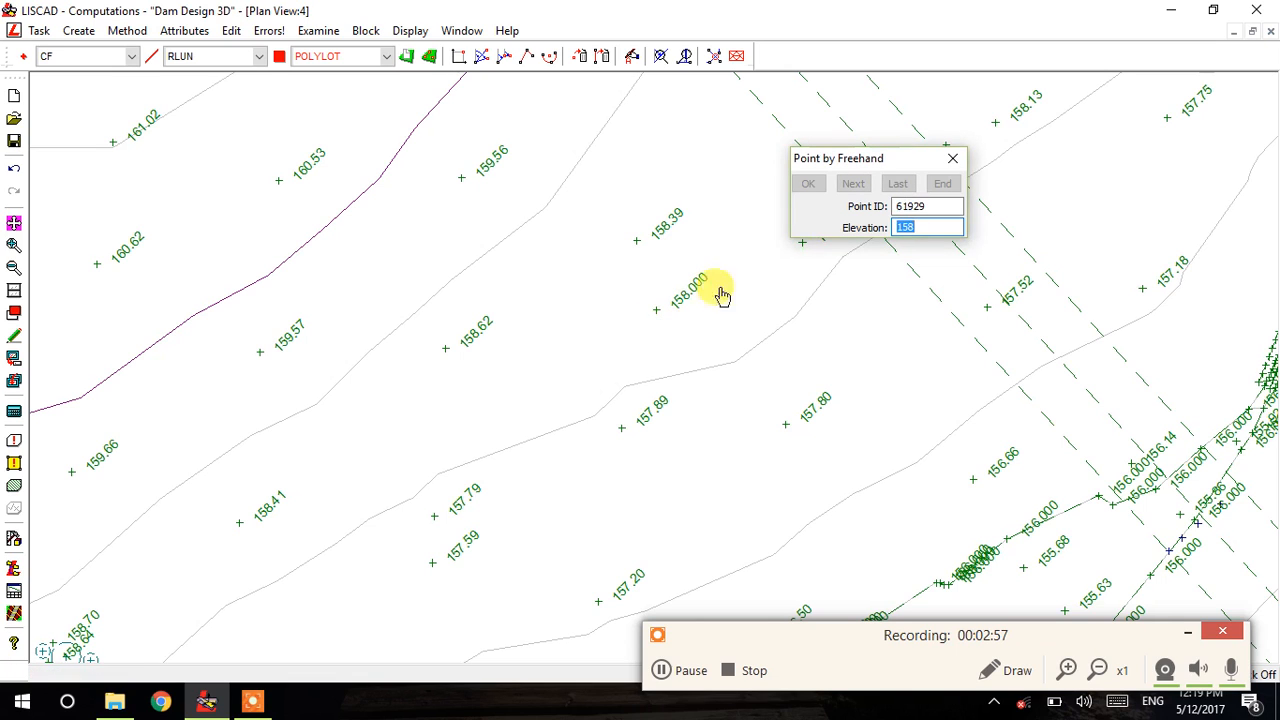
click(952, 158)
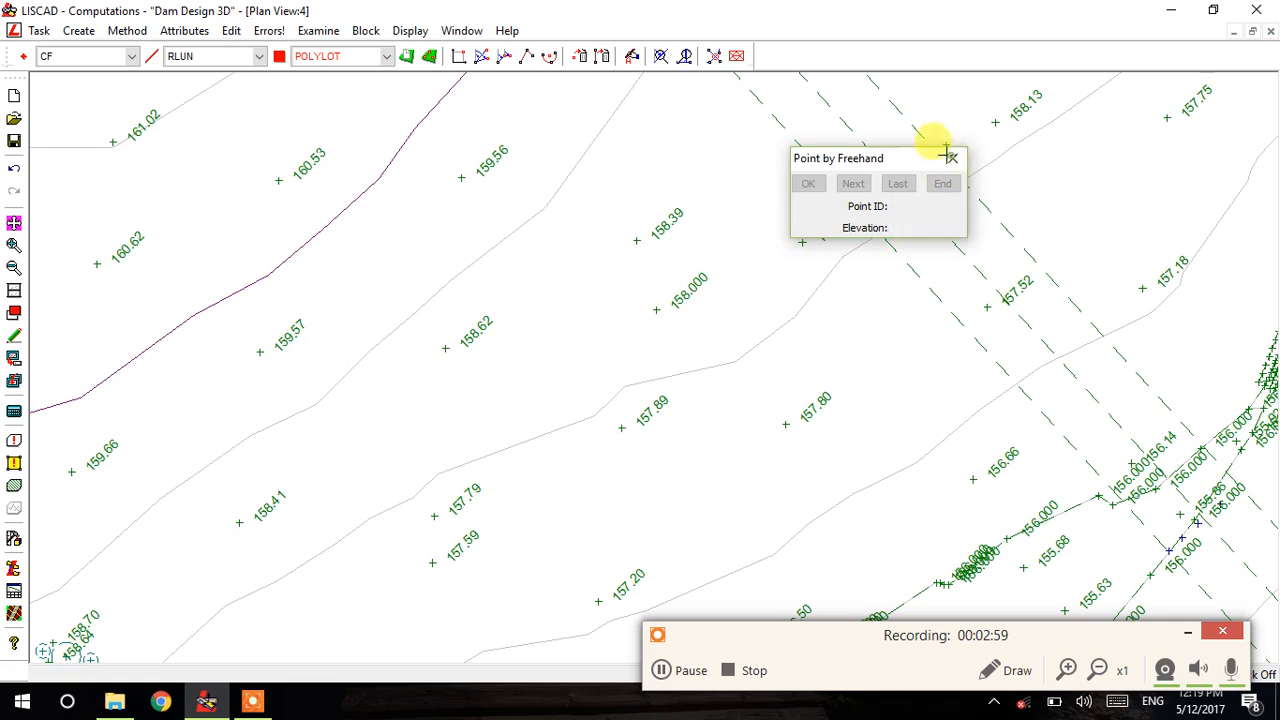
- Open the Point by Coordinates method
click(148, 31)
click(129, 72)
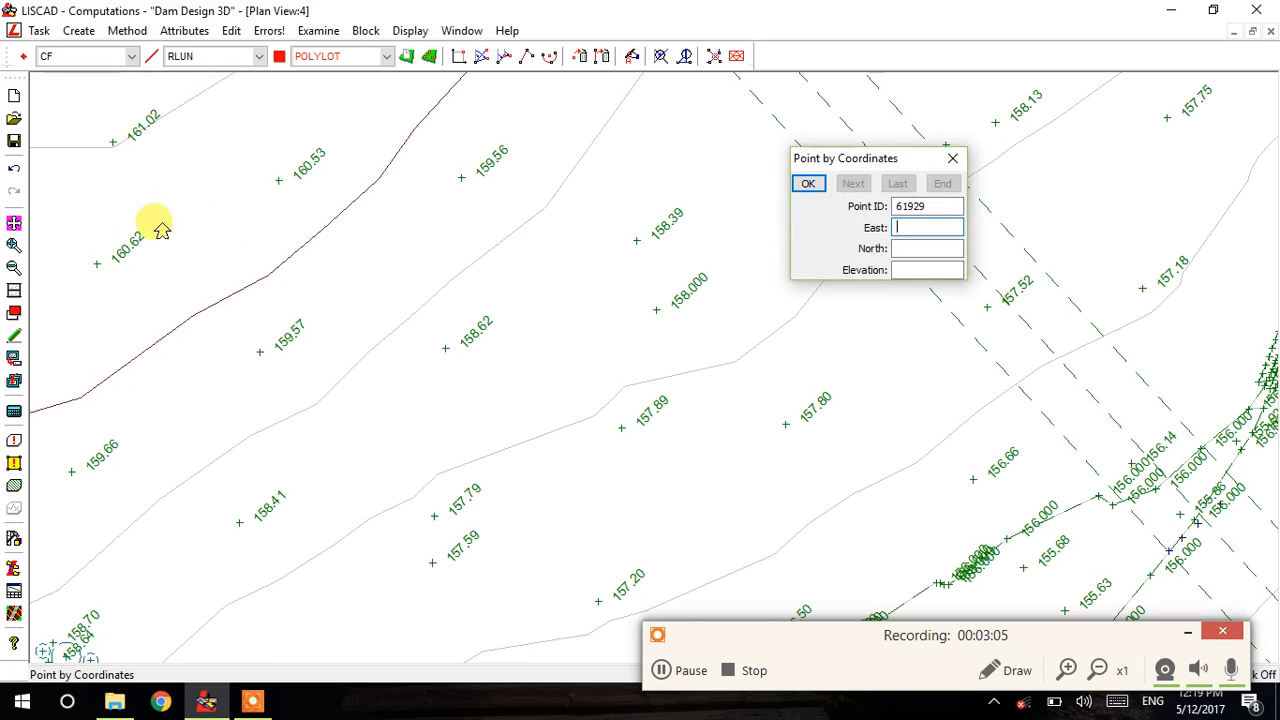
- Set the point code to GATE with the area north of the TITLE label in view
click(12, 270)
click(414, 266)
click(416, 288)
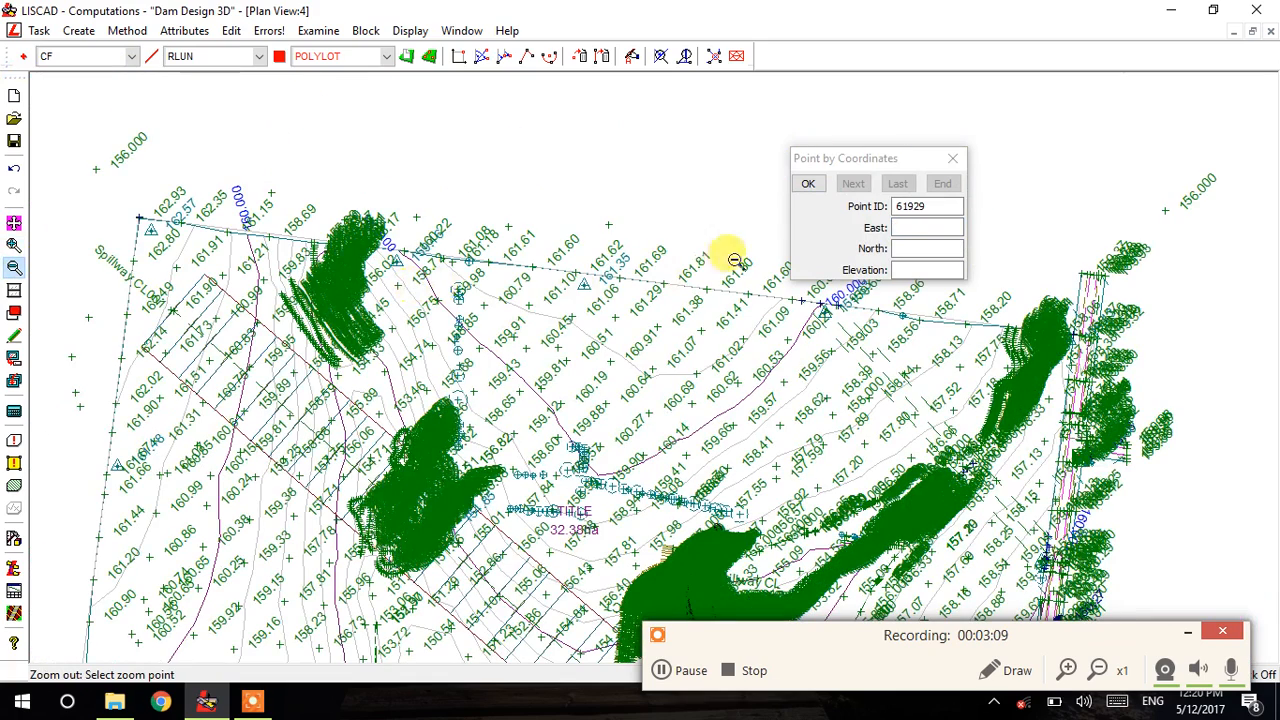
click(14, 290)
click(411, 273)
click(702, 506)
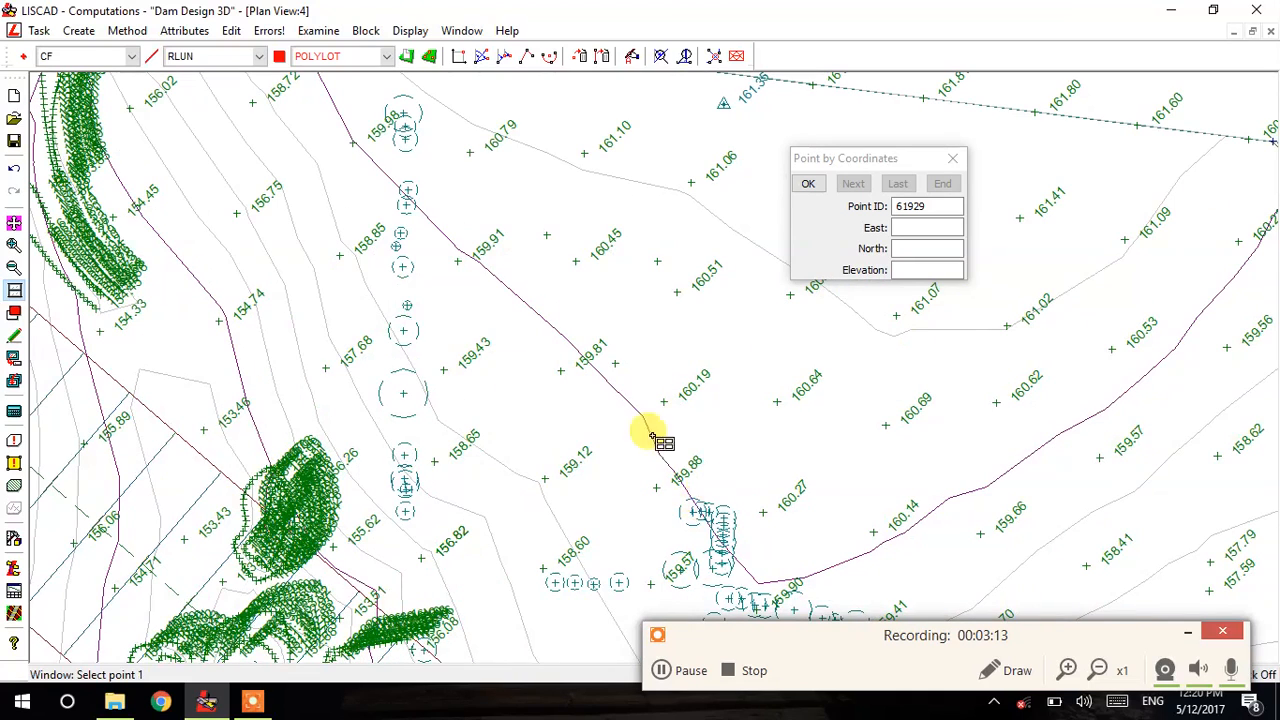
click(116, 60)
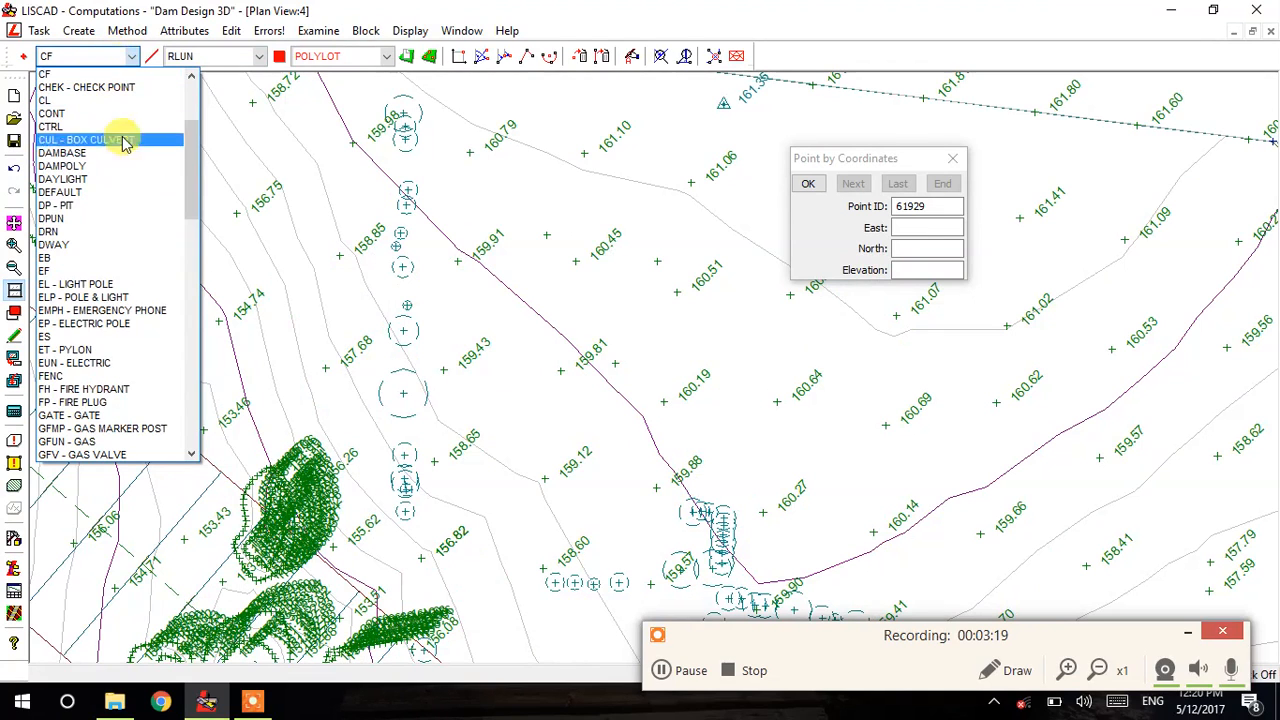
click(103, 415)
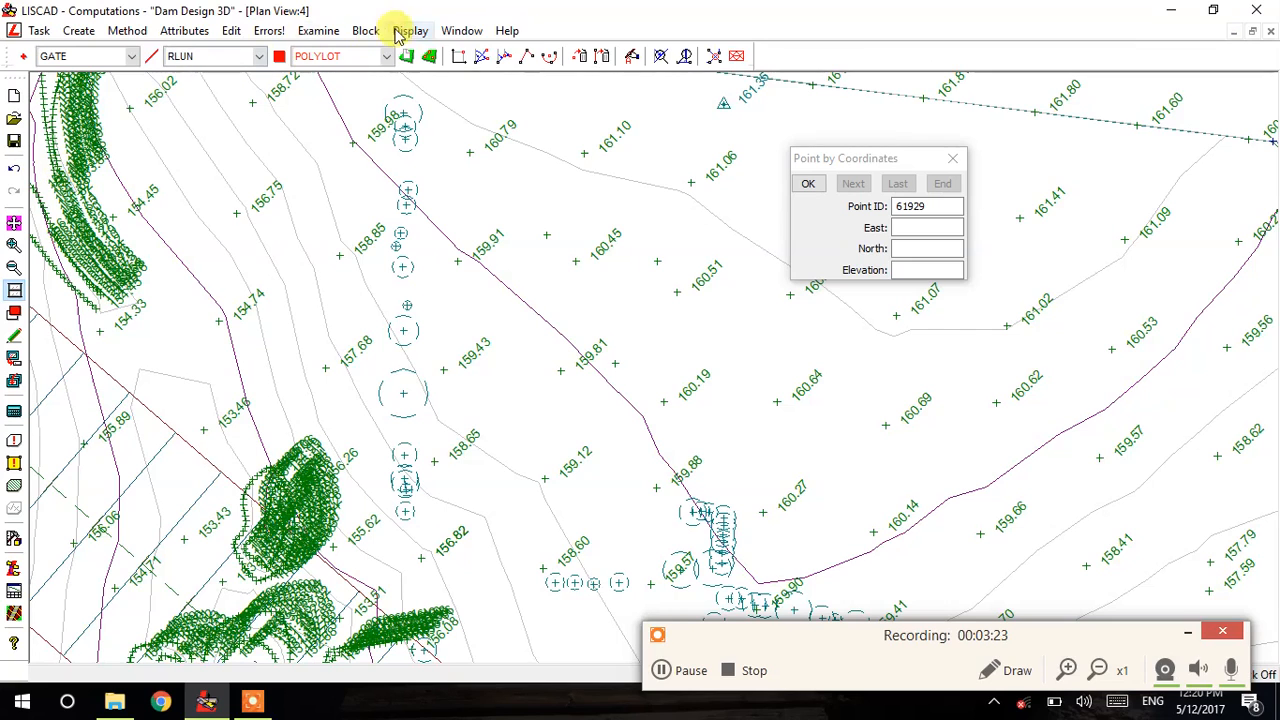
- Place four freehand gate points in a row between the 160.45 and 160.69 spot levels, and redraw the plan
click(124, 30)
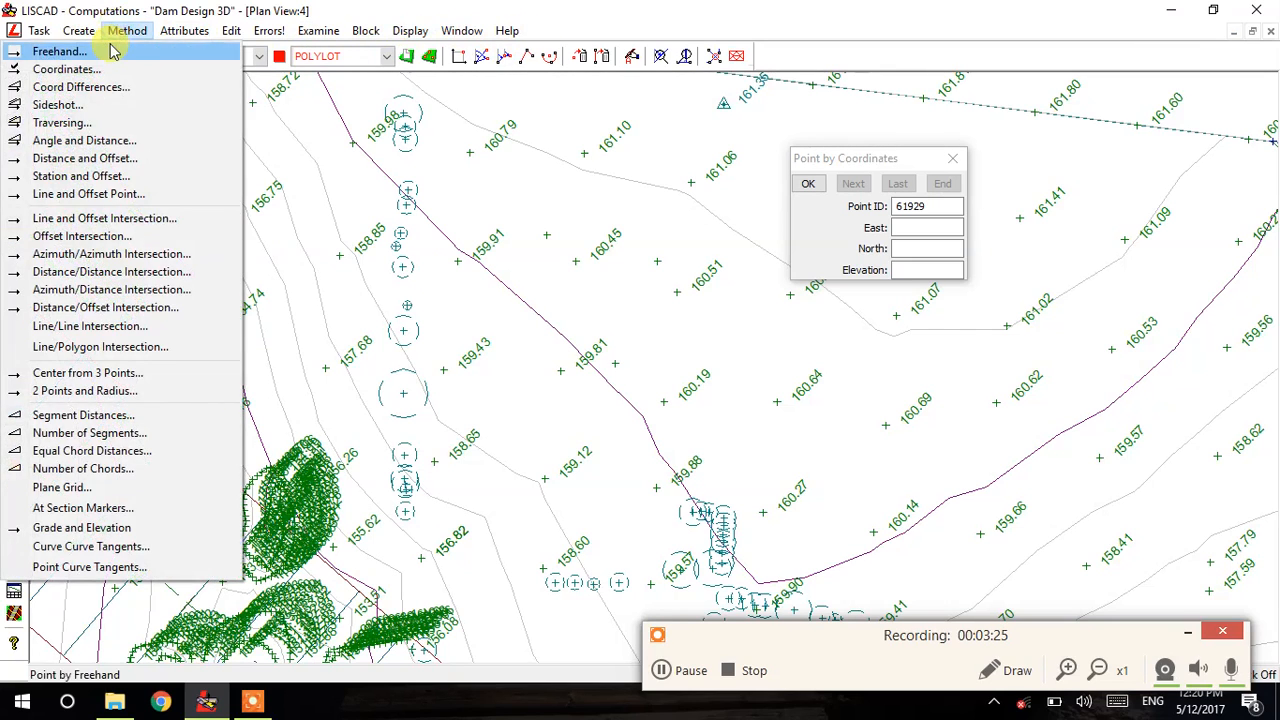
click(108, 55)
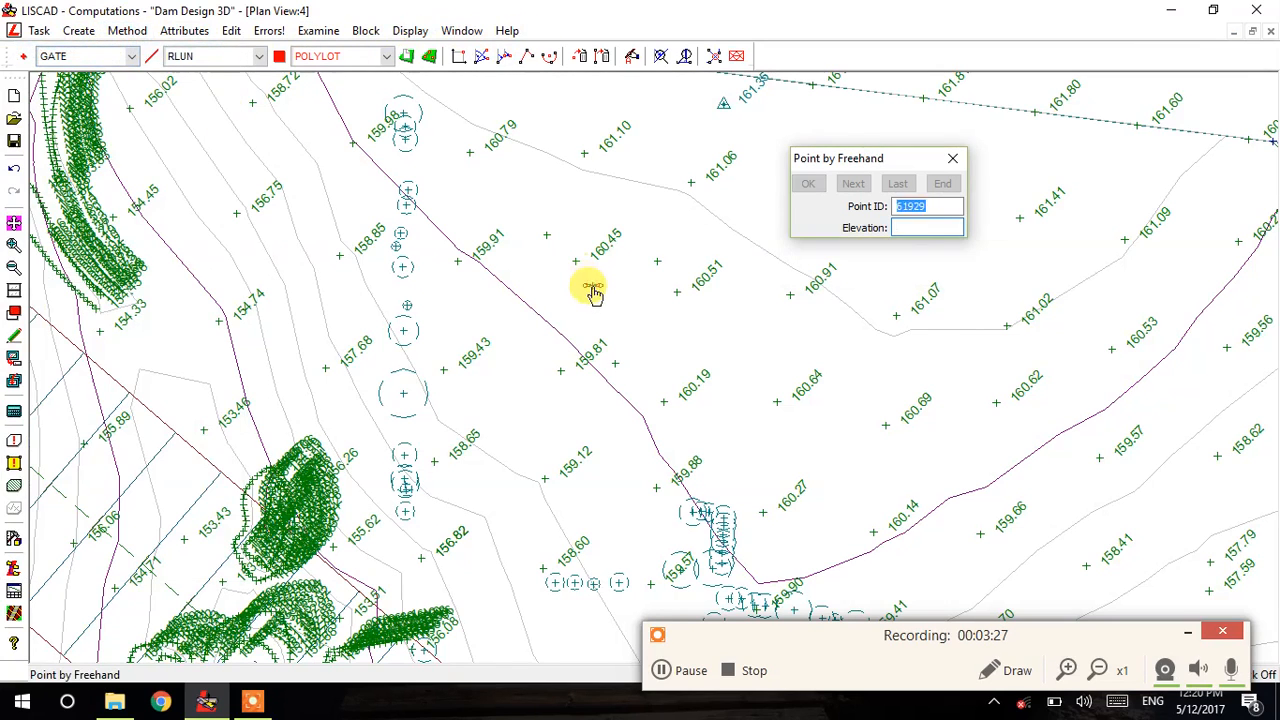
click(657, 320)
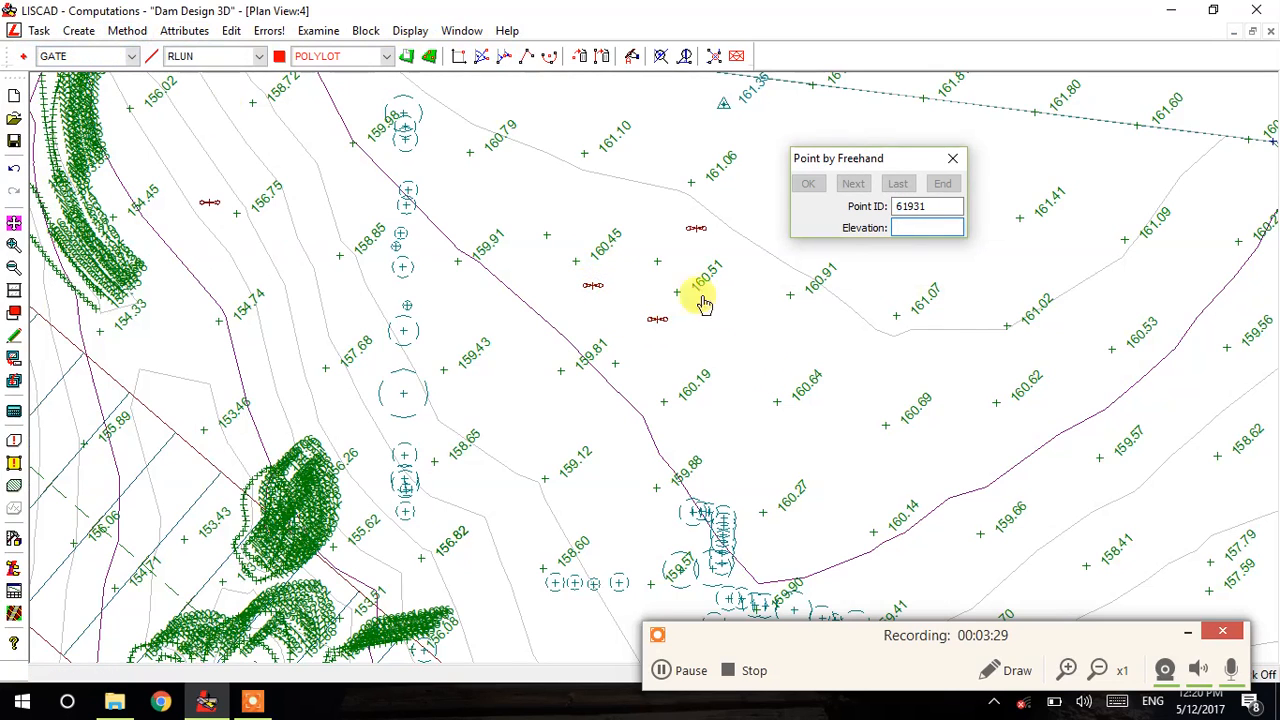
click(18, 333)
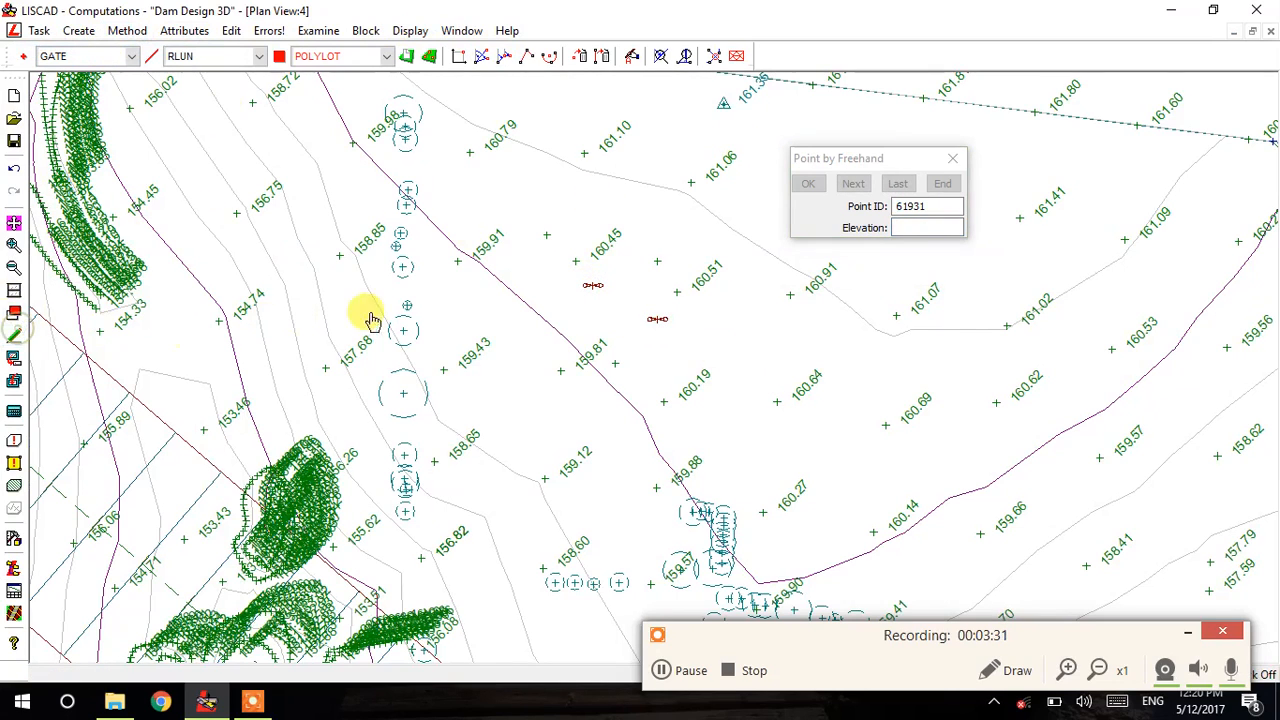
click(719, 331)
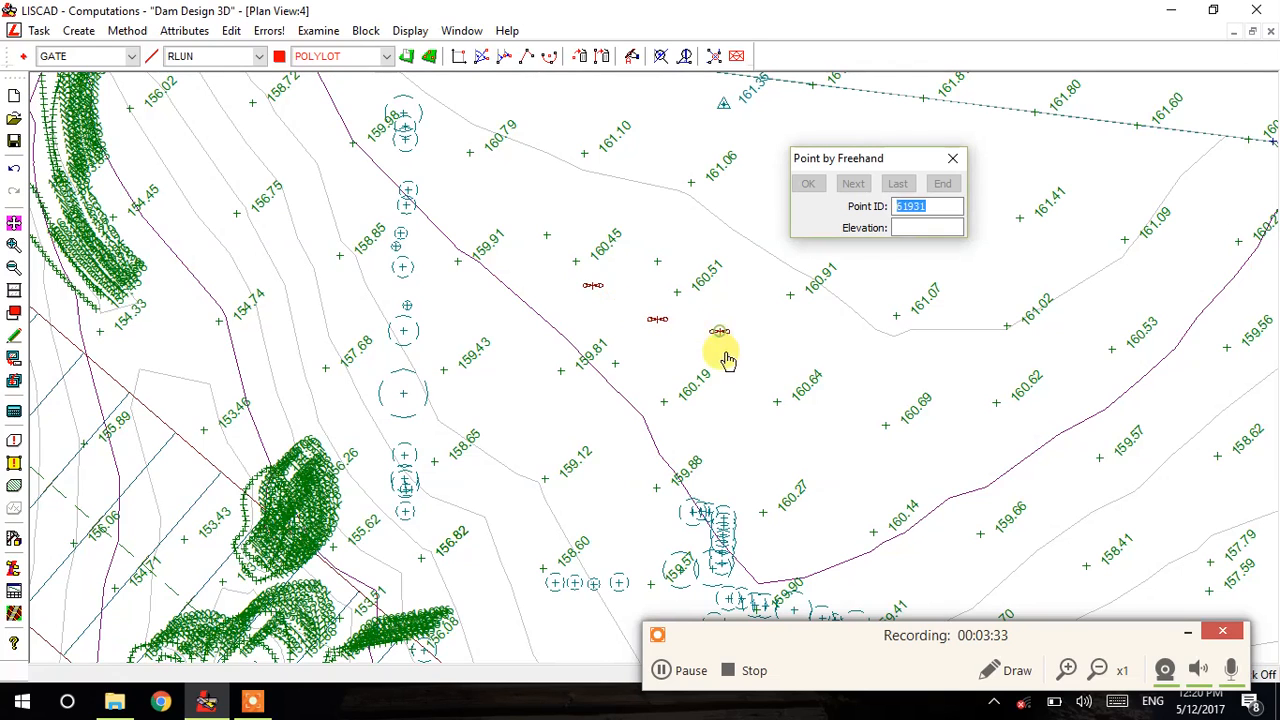
click(848, 359)
click(16, 330)
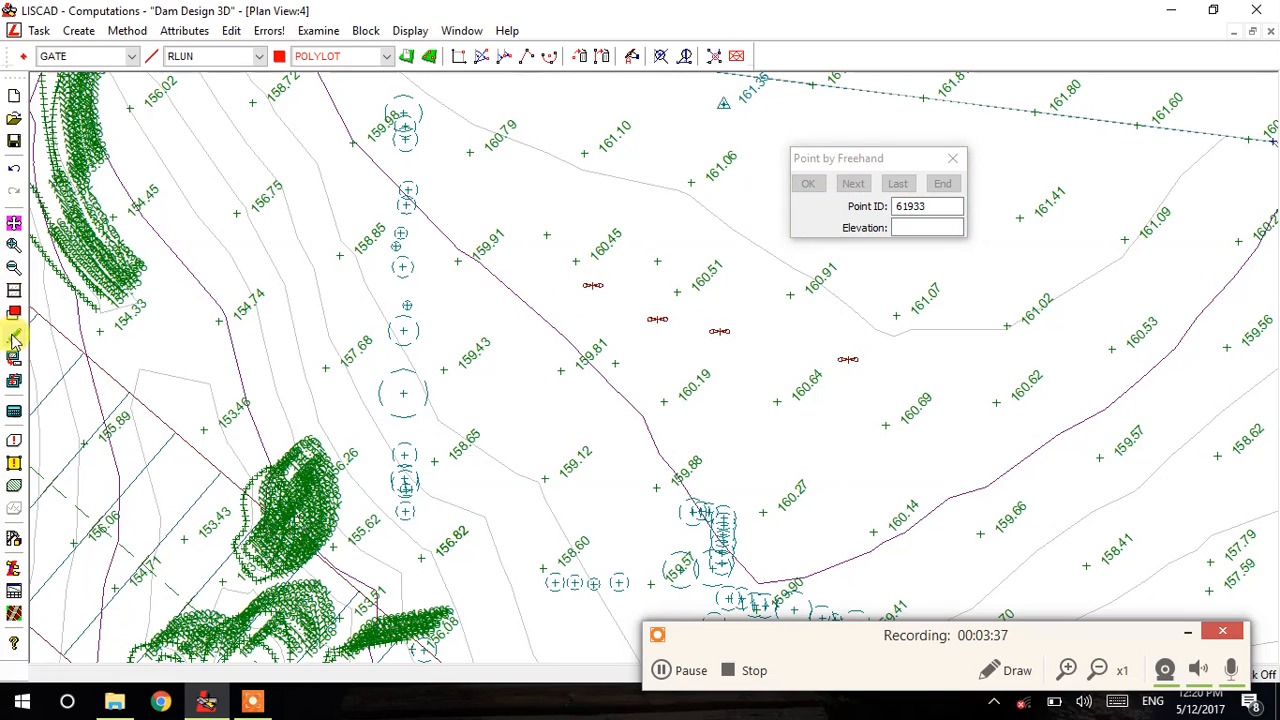
- Place two more freehand gate points beside the 160.45 and 161.06 spot levels, and redraw the plan
click(557, 243)
click(680, 217)
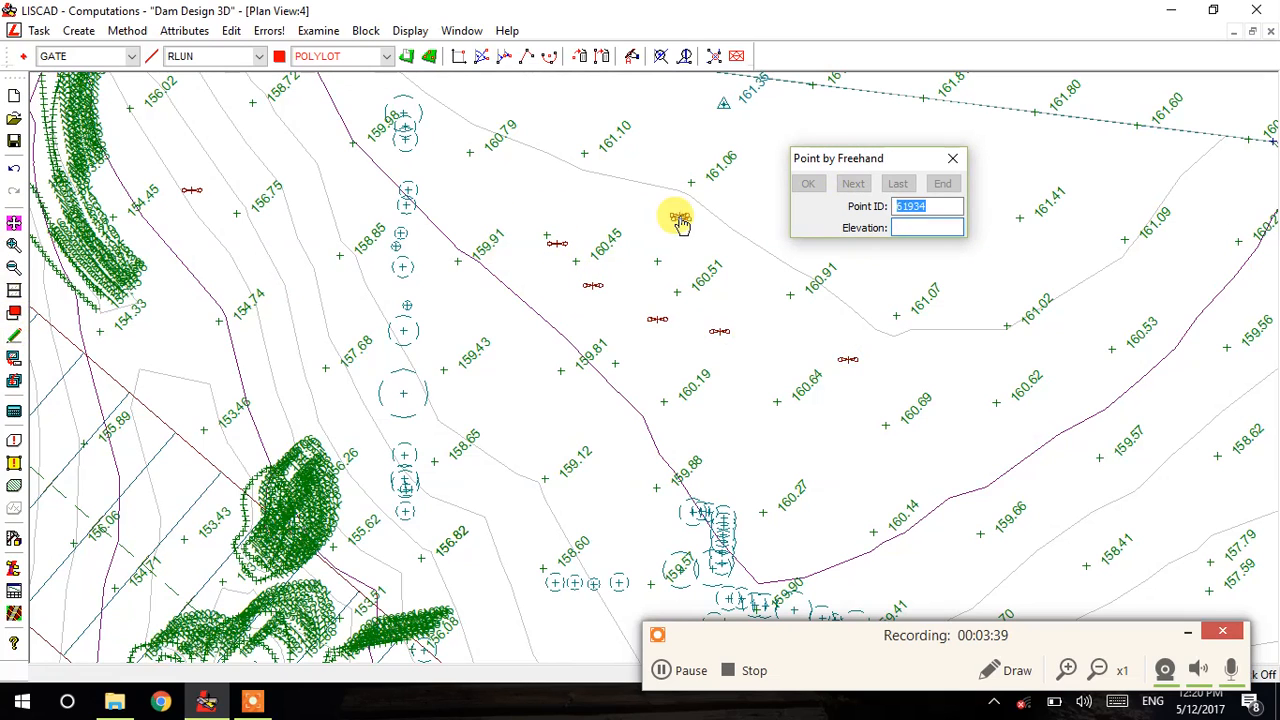
click(192, 191)
click(14, 338)
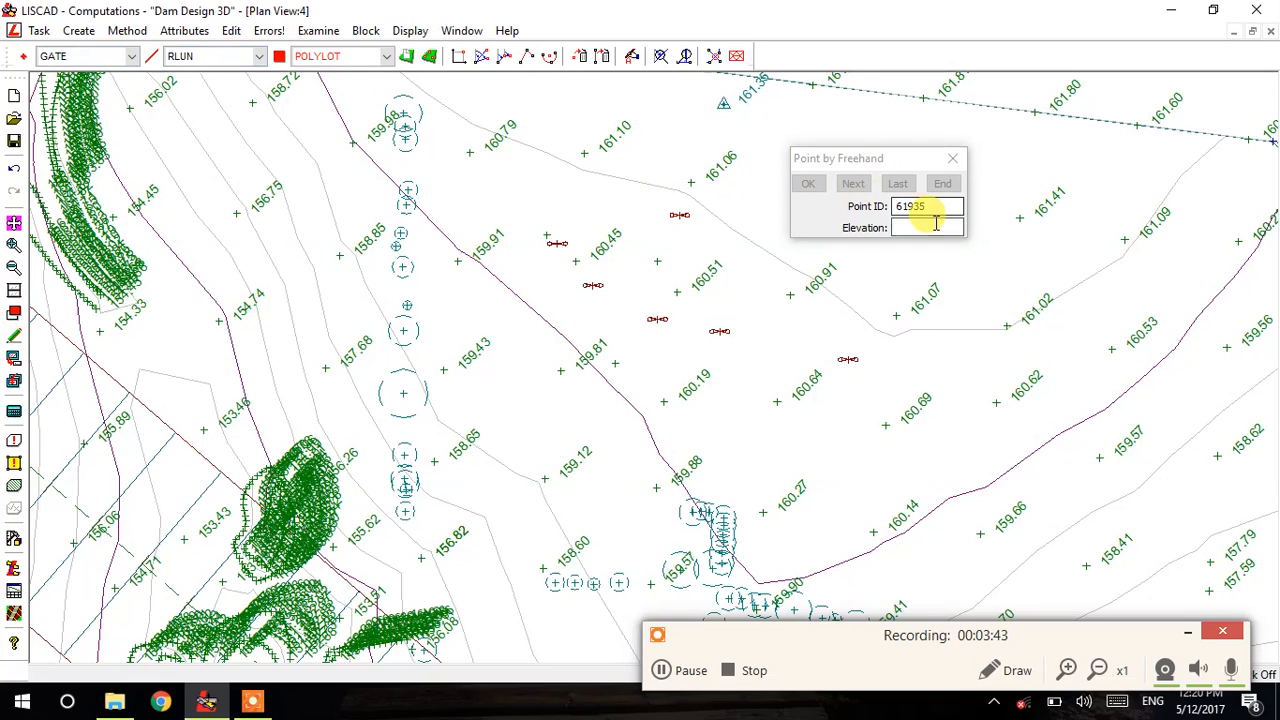
- Create a gate point by coordinates at East 285407.28 and North 5828663.38 without an elevation, and close the dialog
click(127, 30)
click(66, 66)
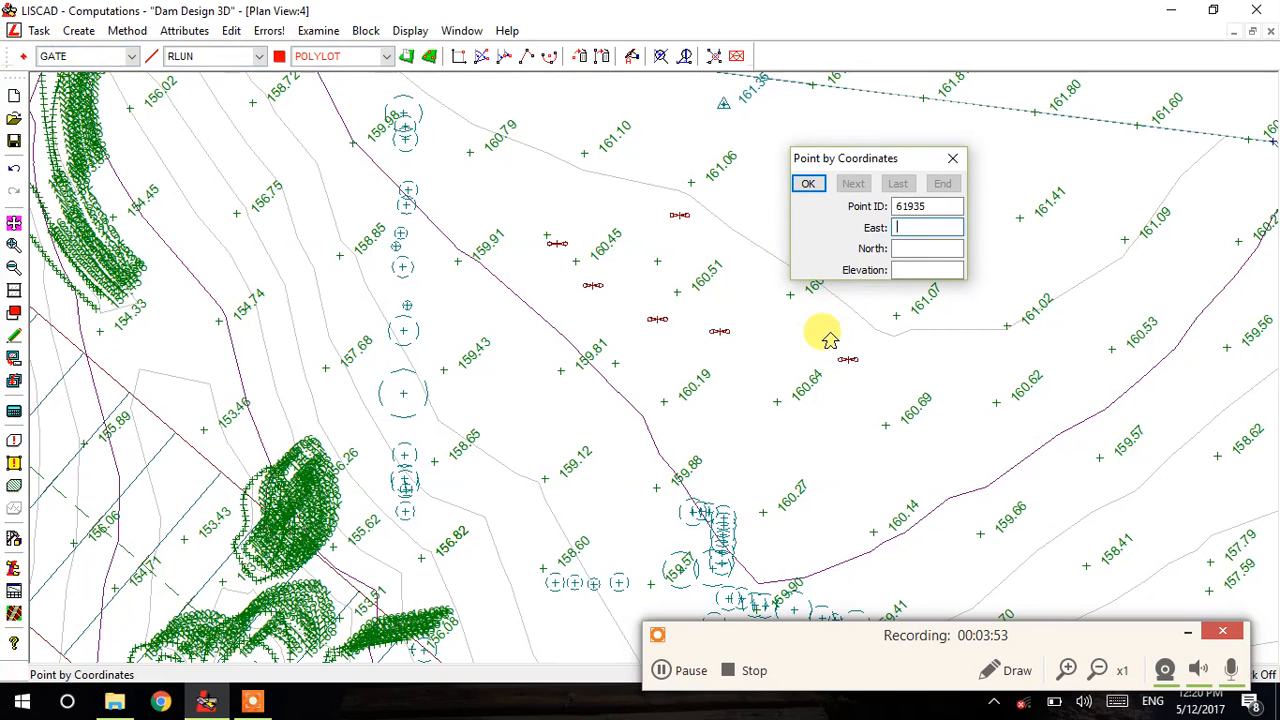
drag(1068, 625, 502, 574)
click(939, 220)
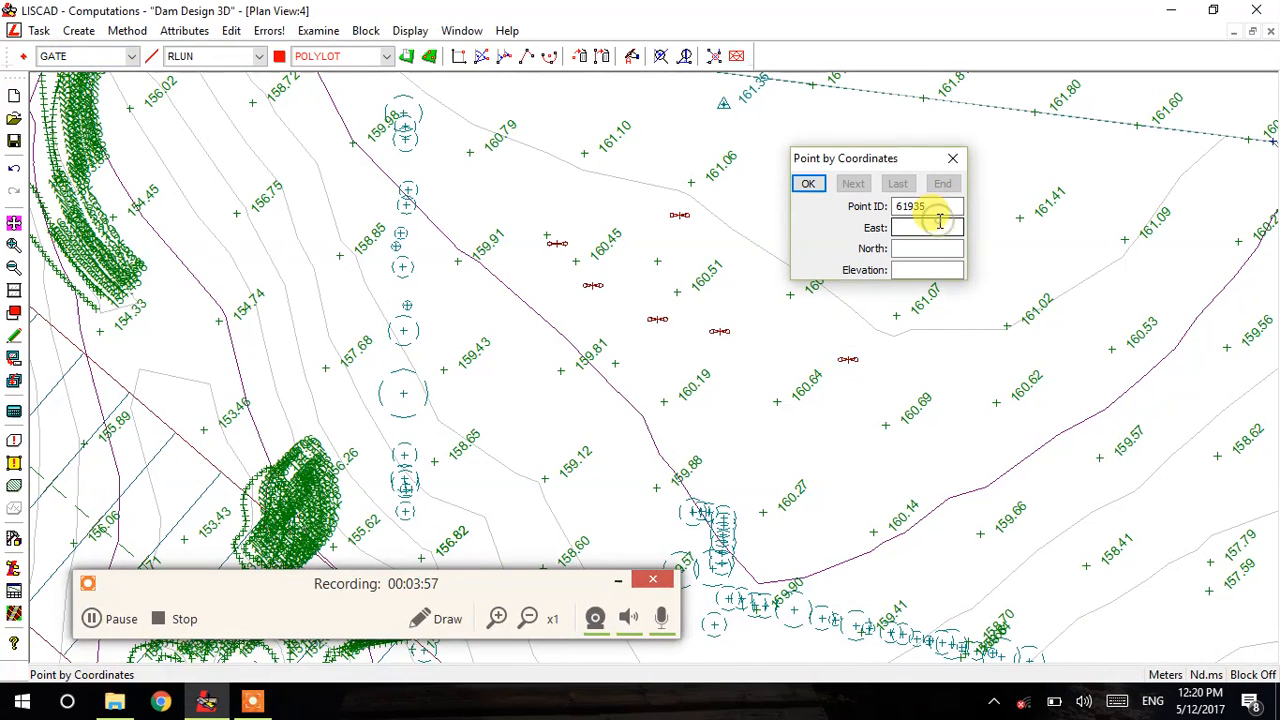
click(931, 227)
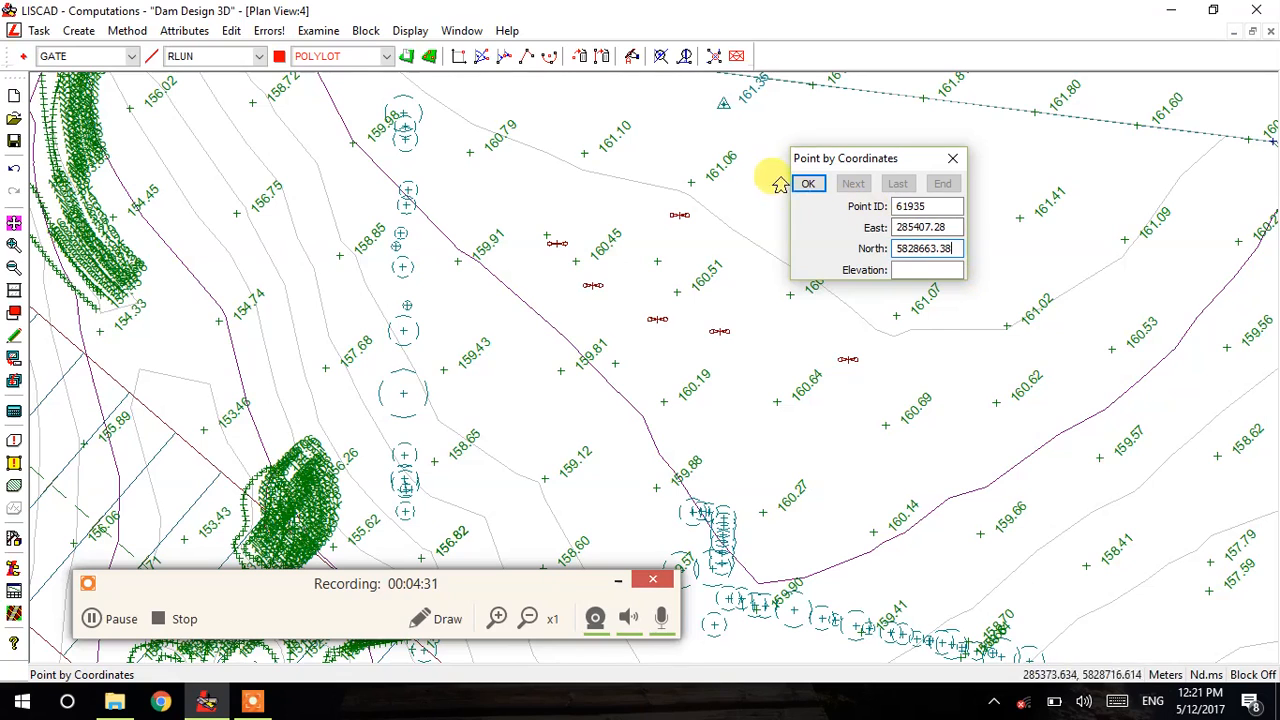
click(806, 181)
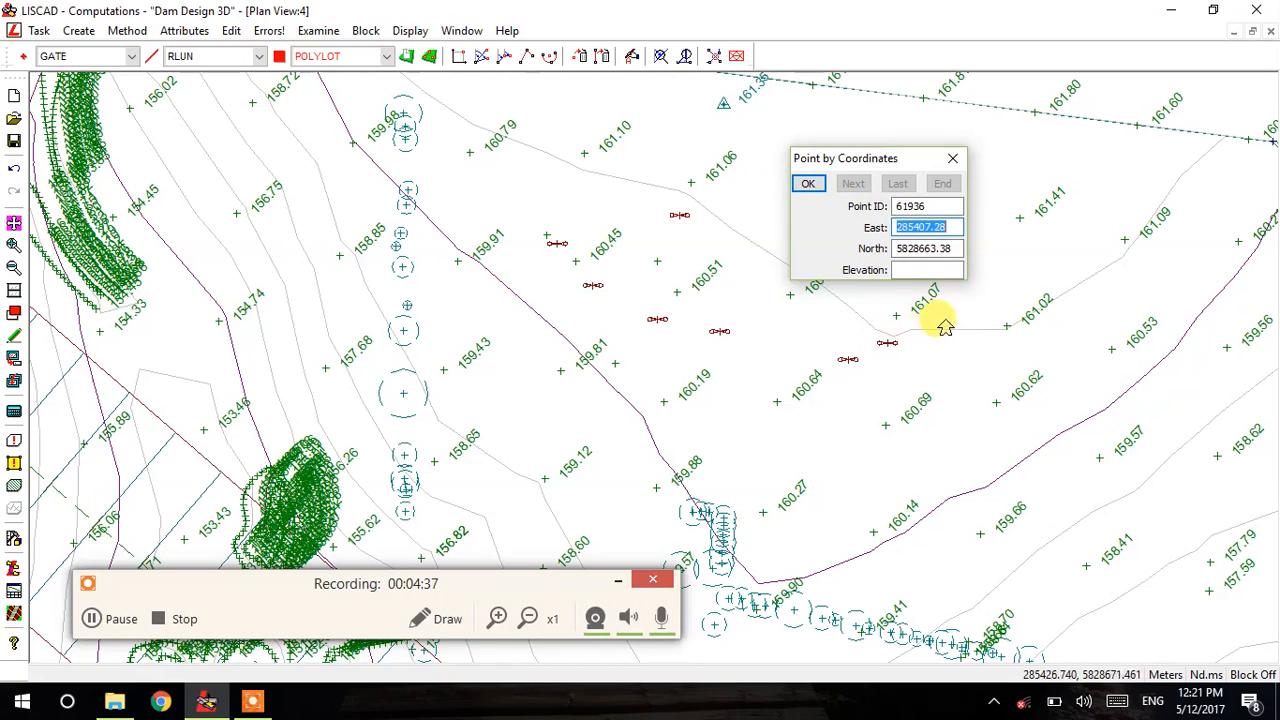
click(930, 271)
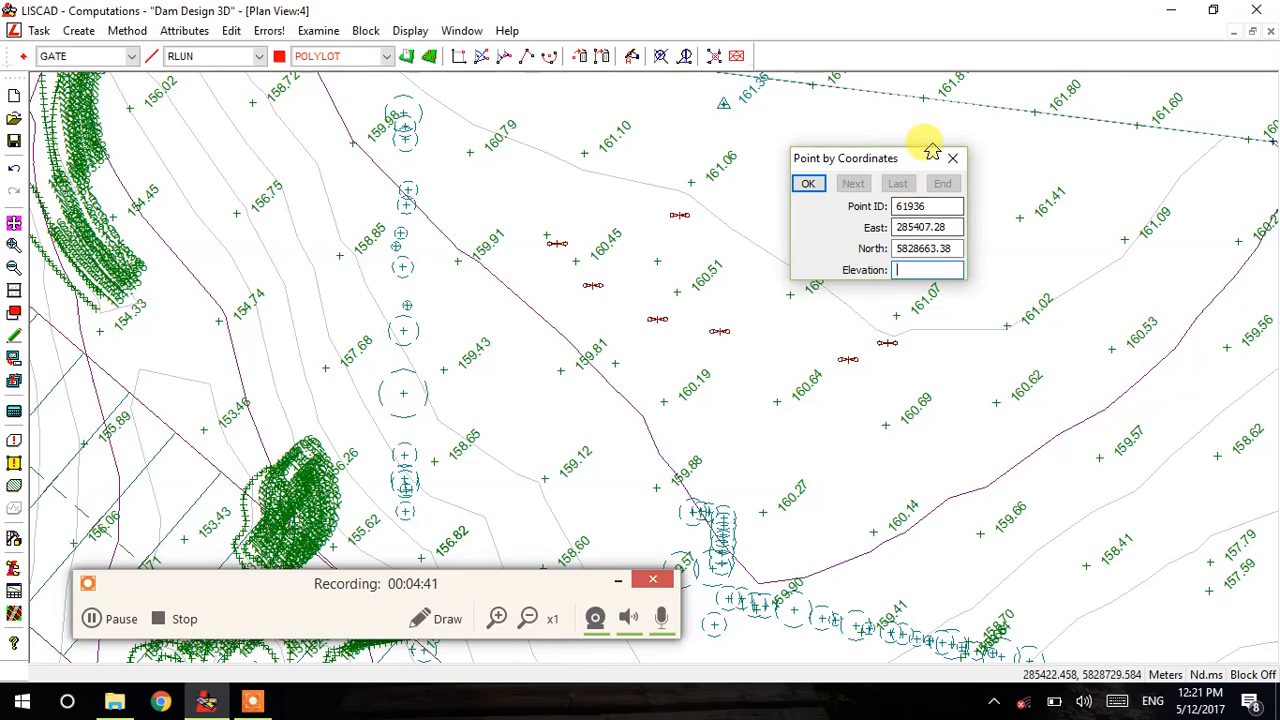
click(948, 160)
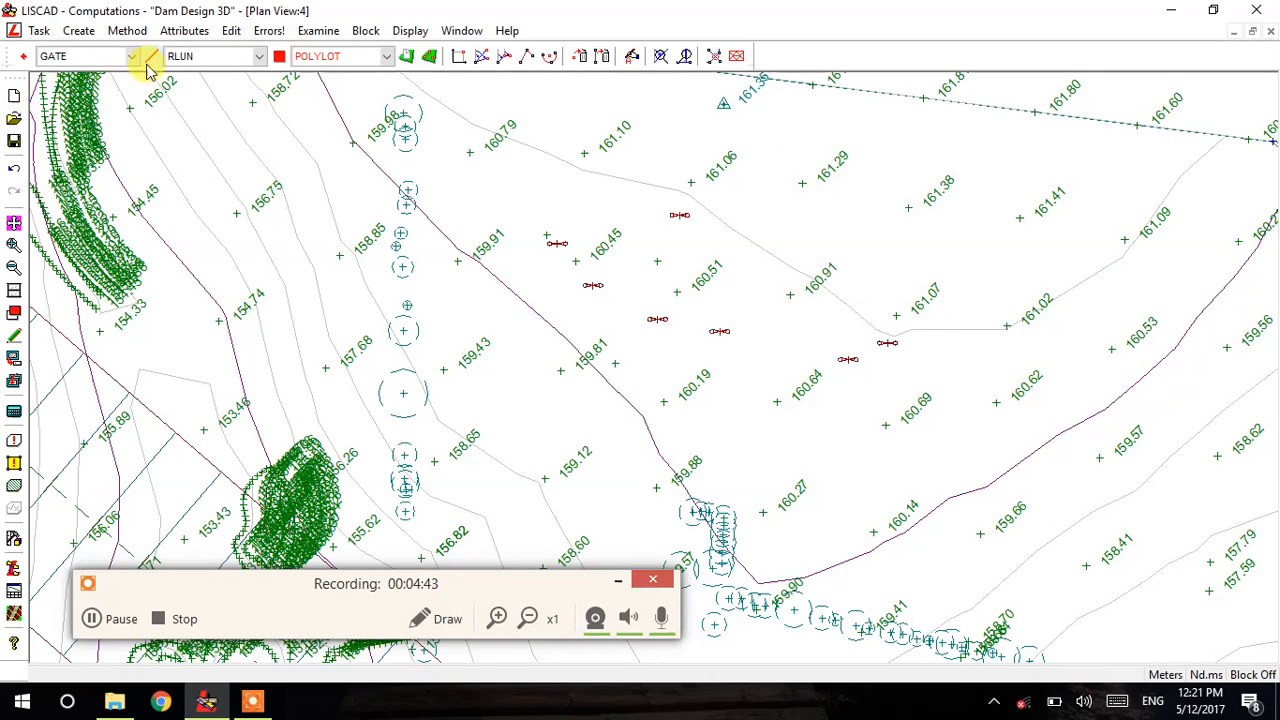
click(114, 60)
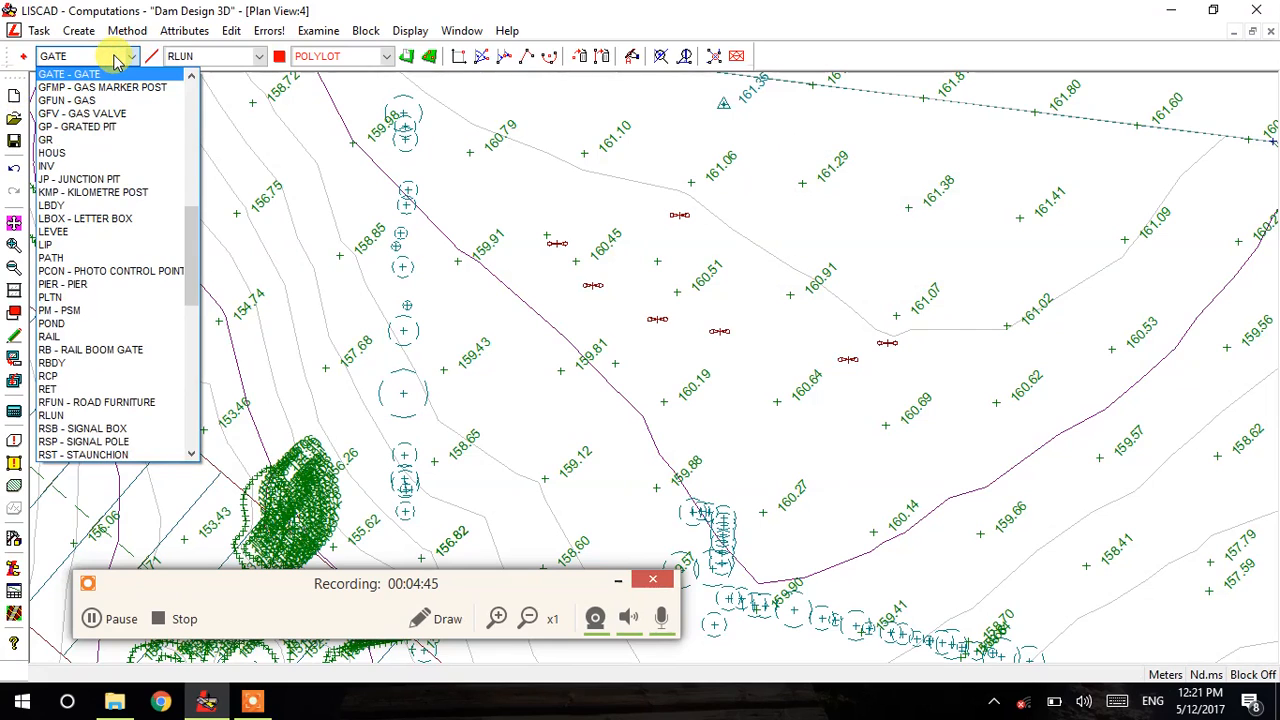
click(114, 60)
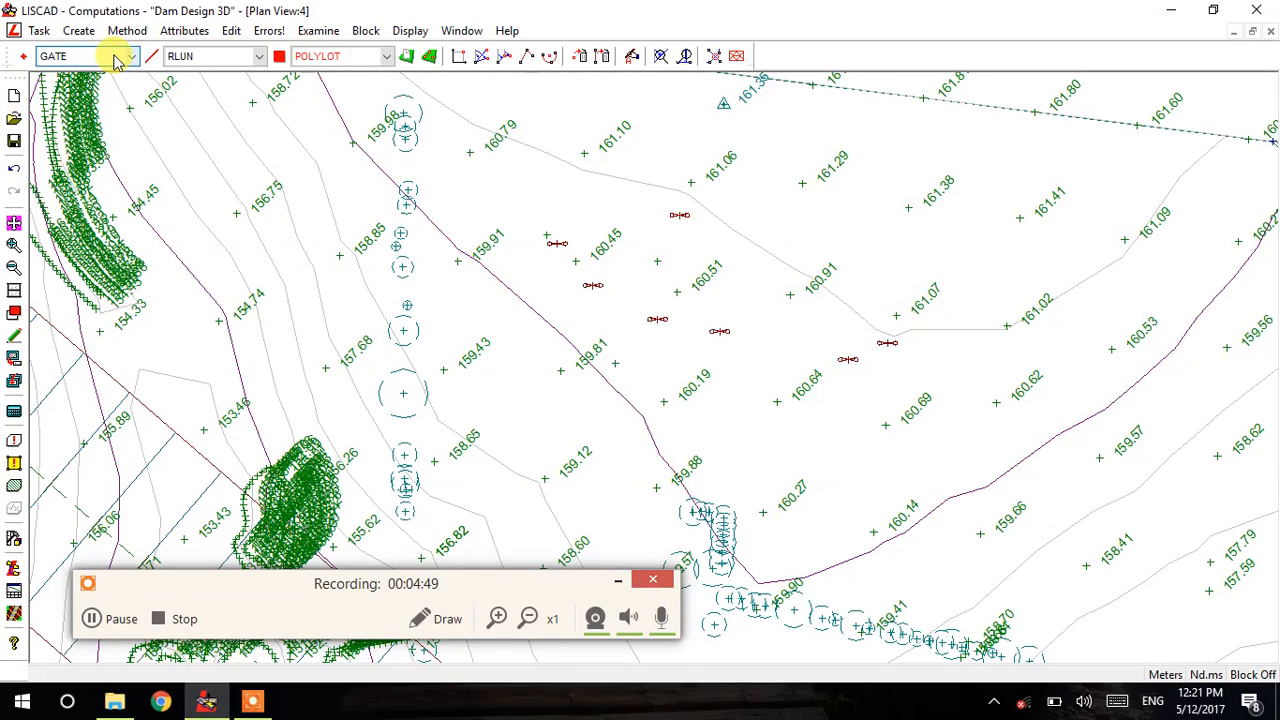
- Create a gate point by coordinate differences from point 568 with Diff East 46 and Diff North 54, and close the dialog
click(140, 36)
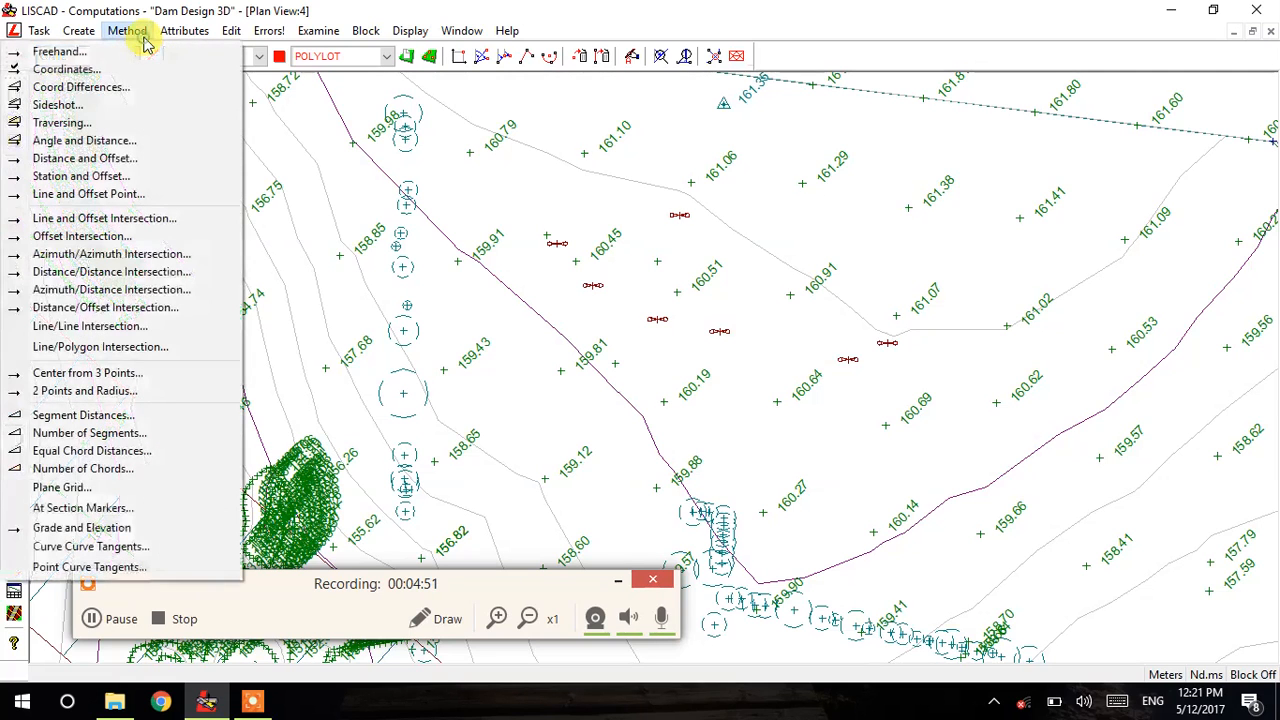
click(112, 87)
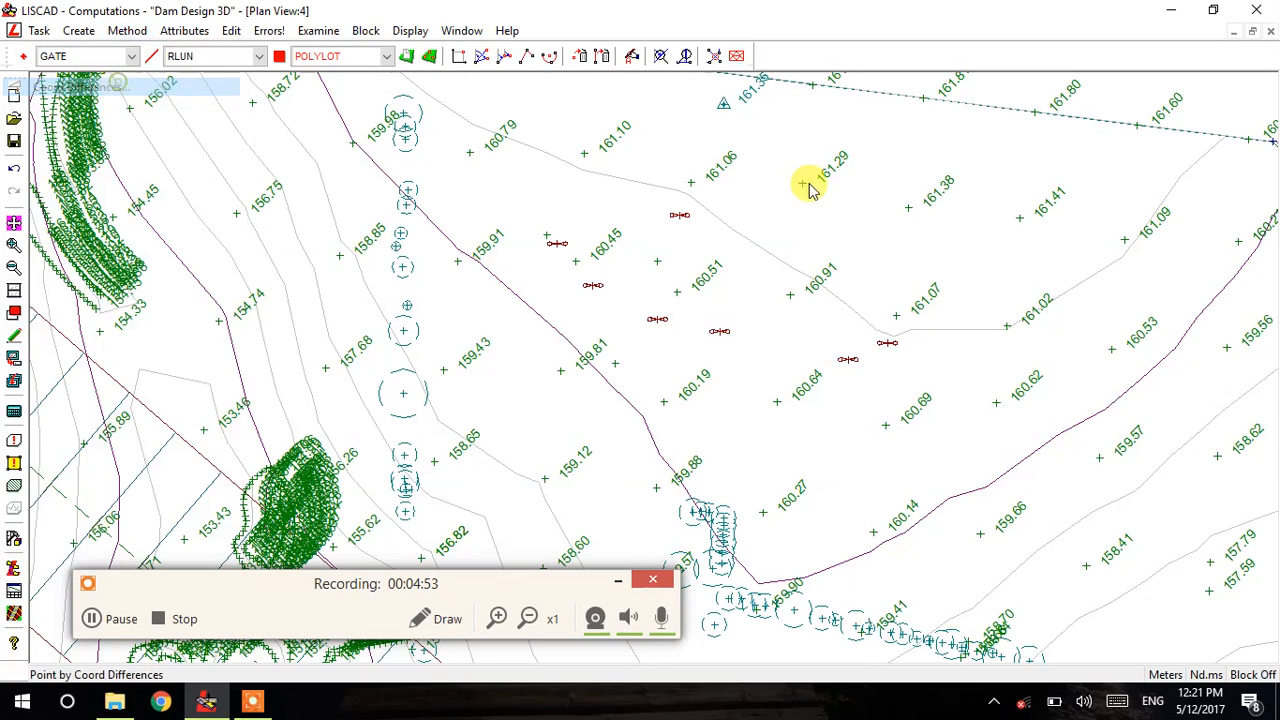
drag(857, 157, 540, 136)
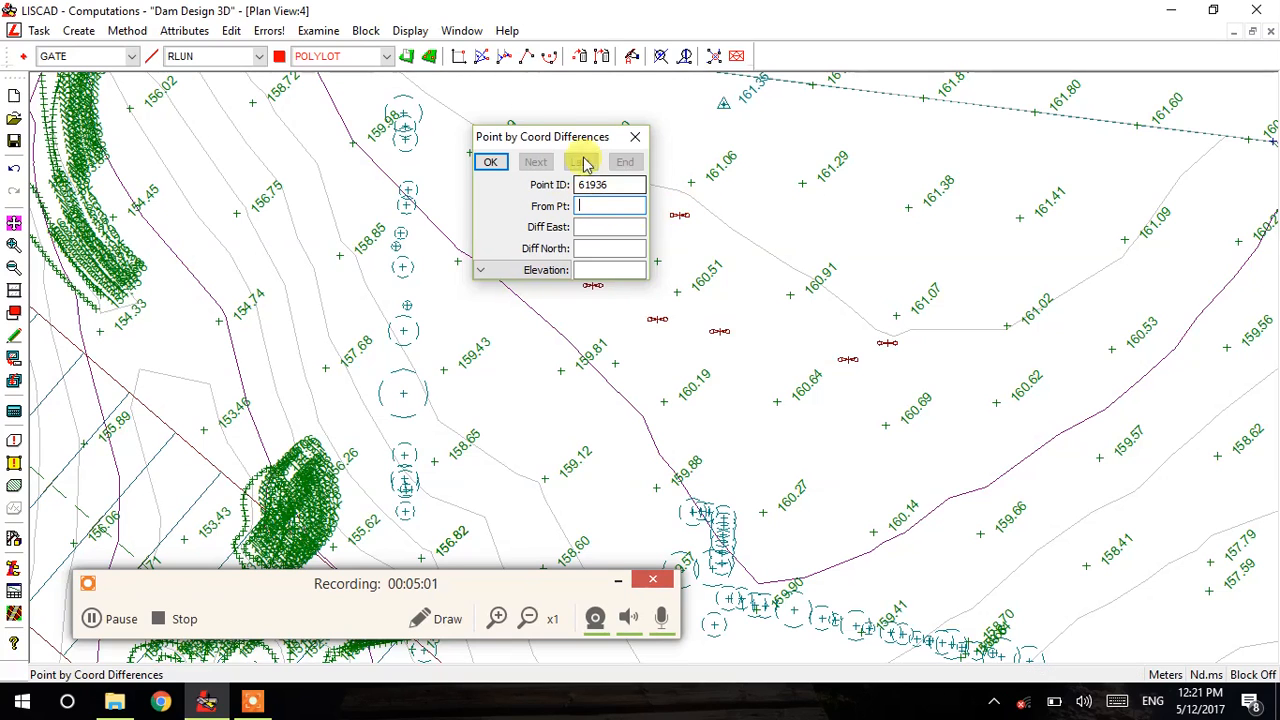
drag(563, 143, 385, 111)
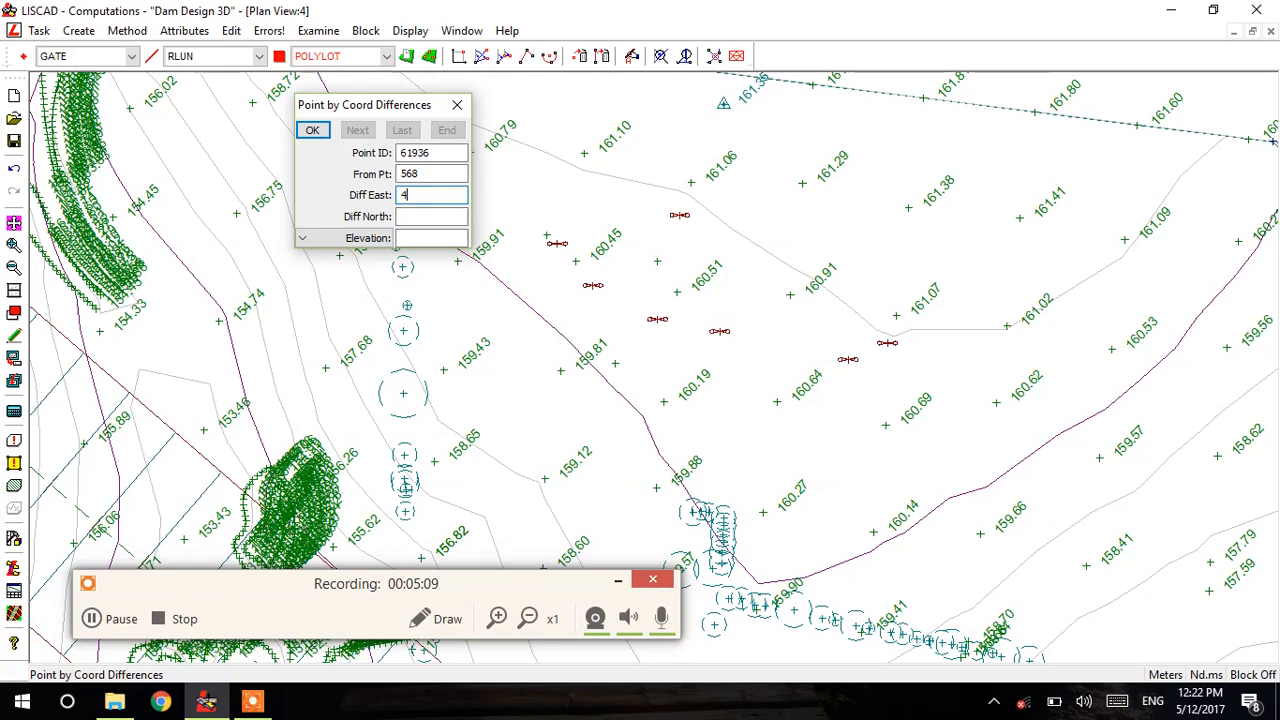
text(6)
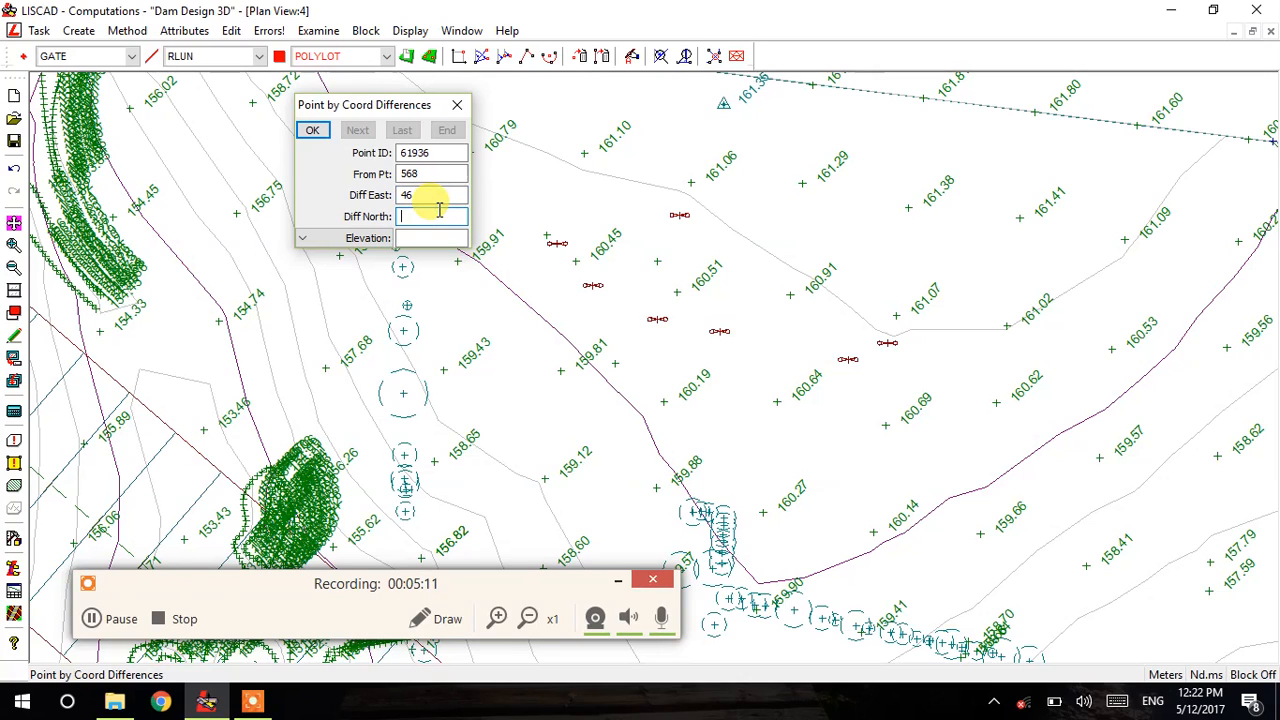
key(XF86AudioLowerVolume)
text(54)
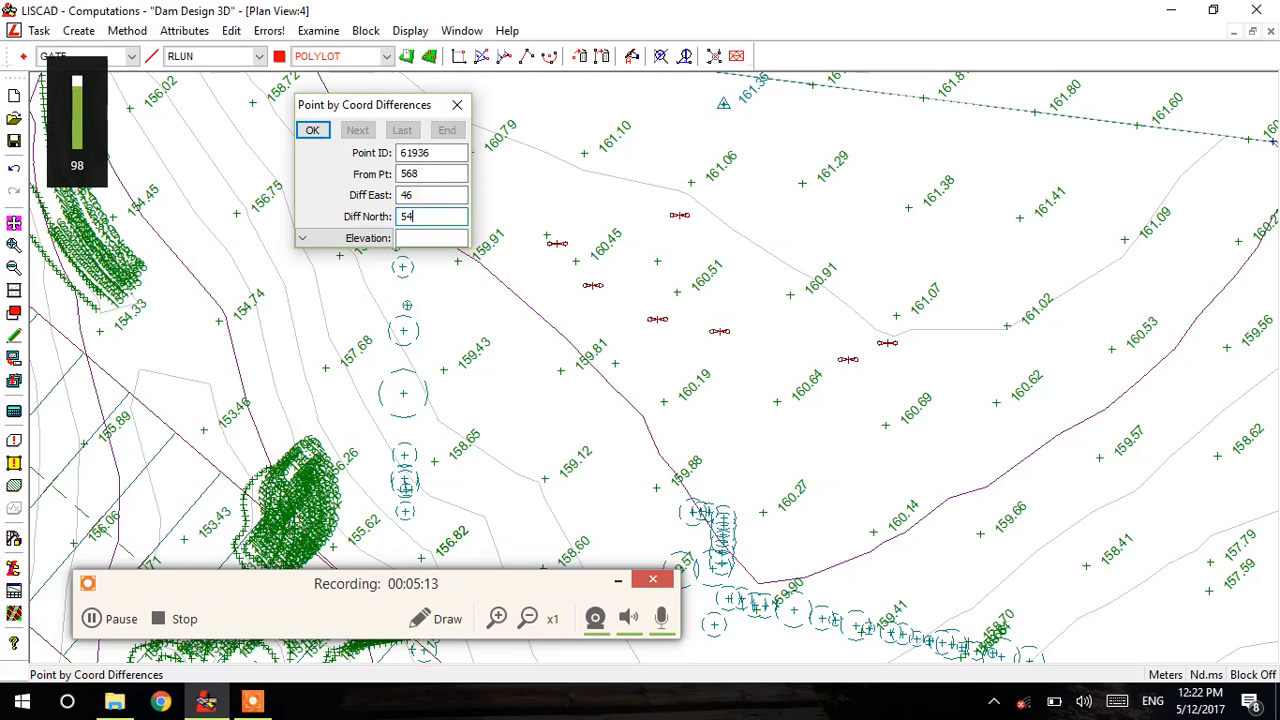
click(312, 130)
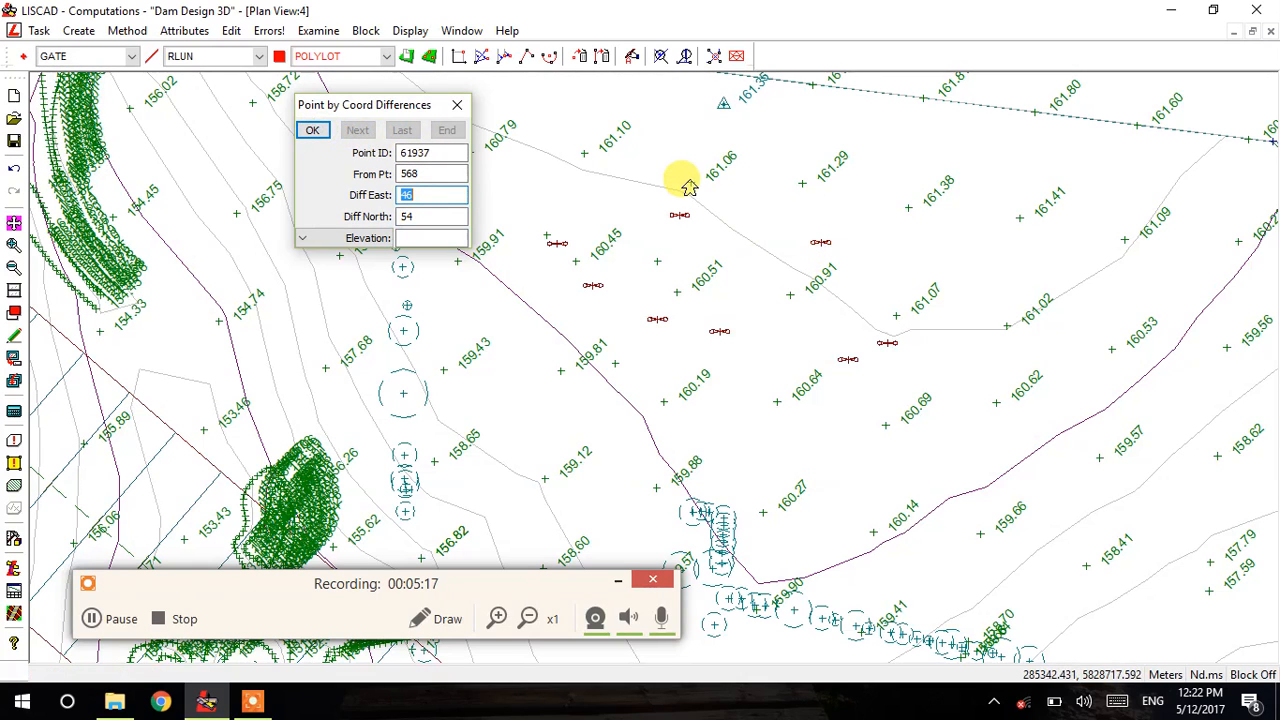
click(691, 181)
click(457, 105)
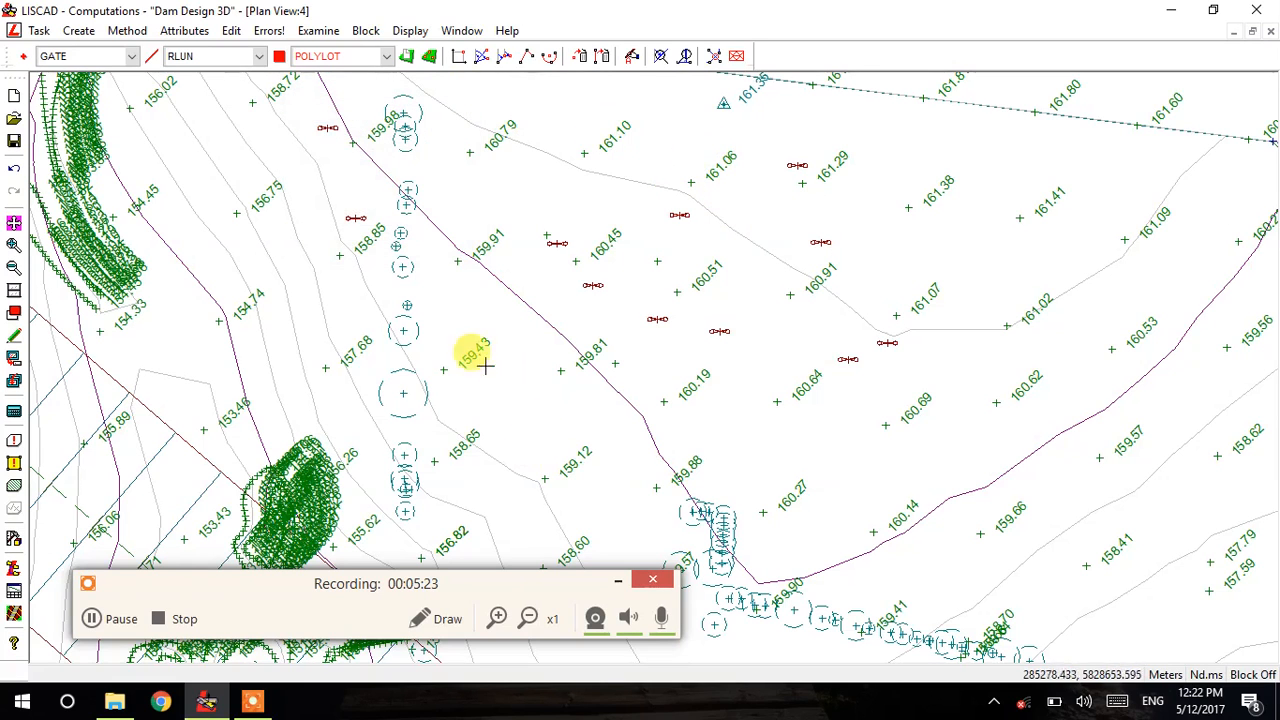
- Create a gate point by traversing from point 627, with grid azimuth 6.2510 picked between the 160.14 and 160.69 spot levels and grid distance 4.000
click(124, 32)
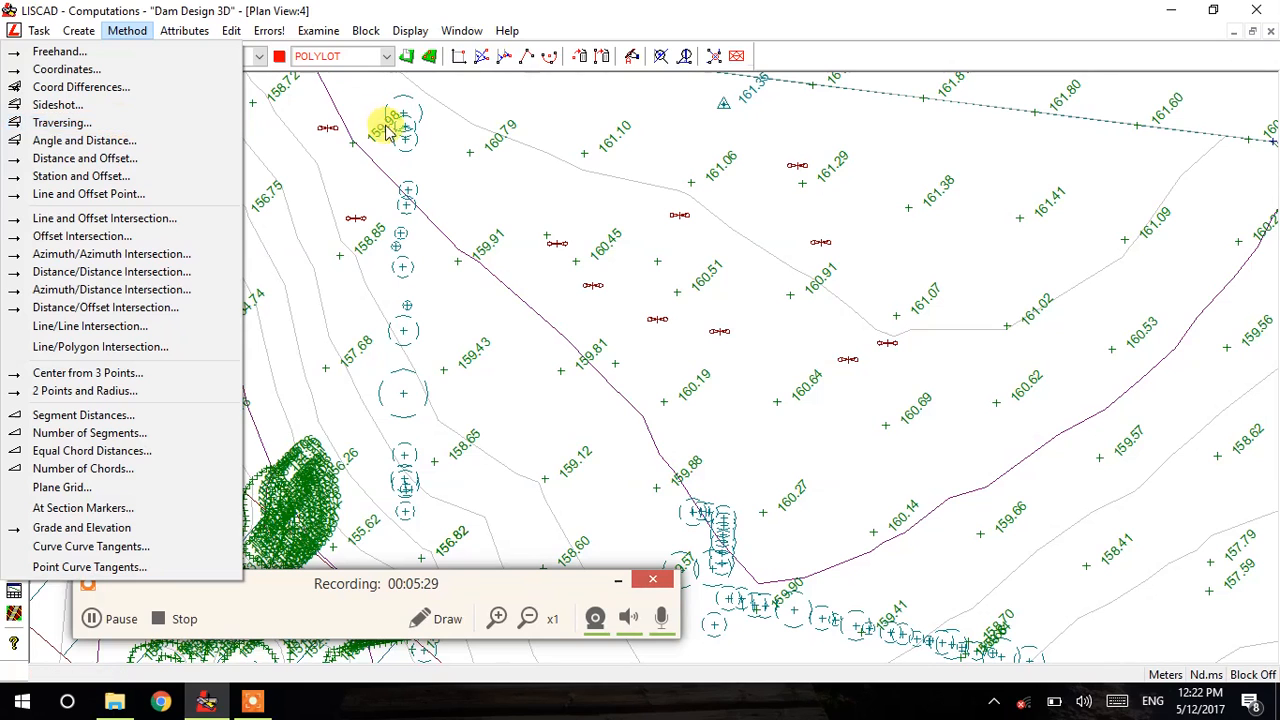
click(322, 131)
click(128, 31)
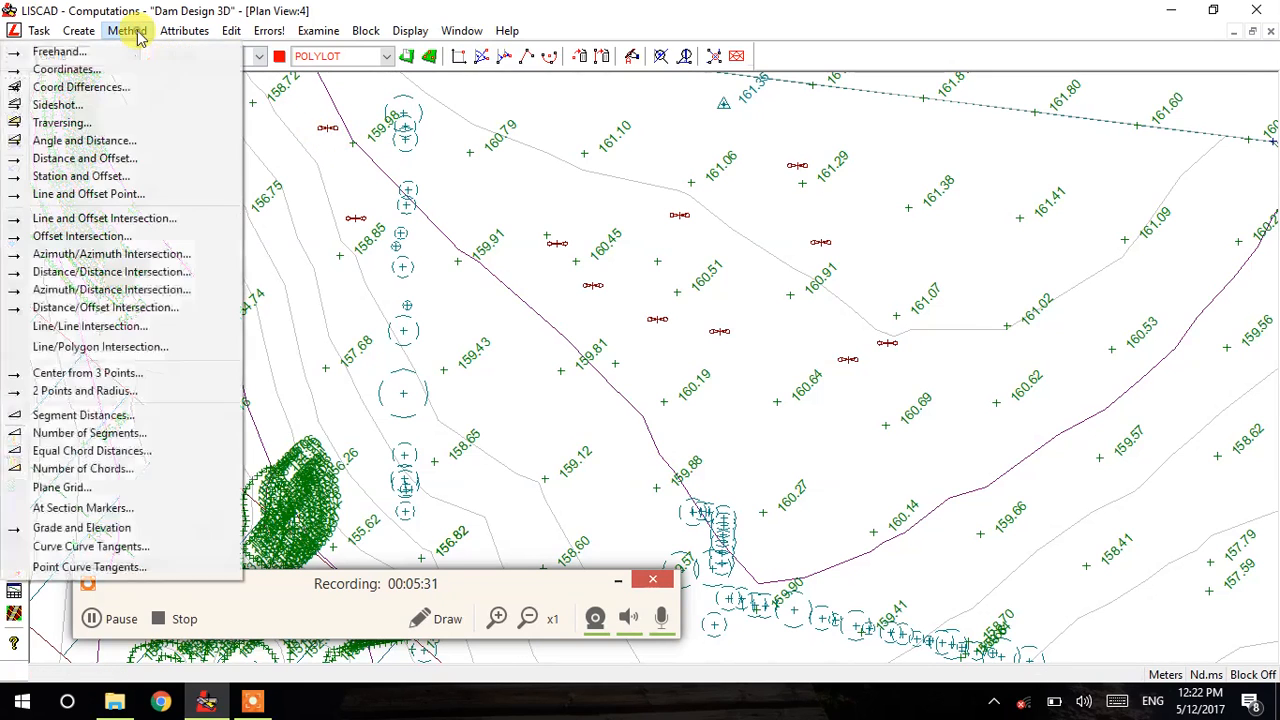
click(110, 124)
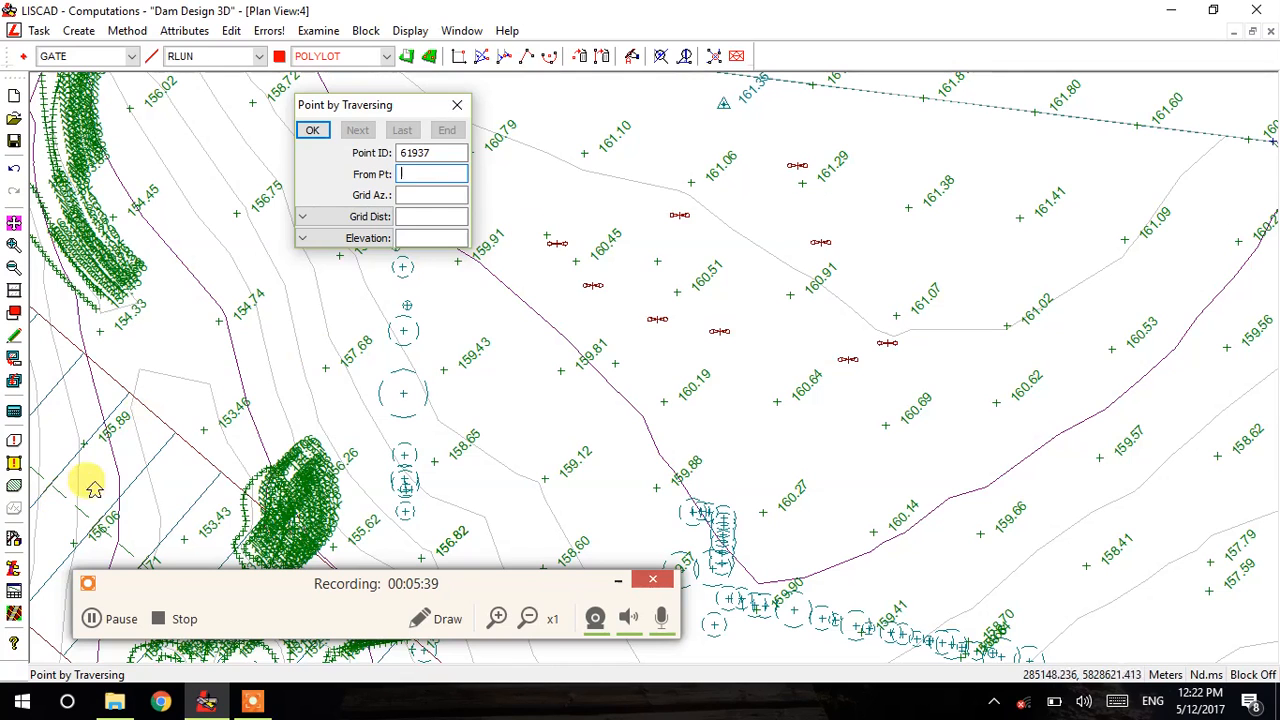
click(91, 618)
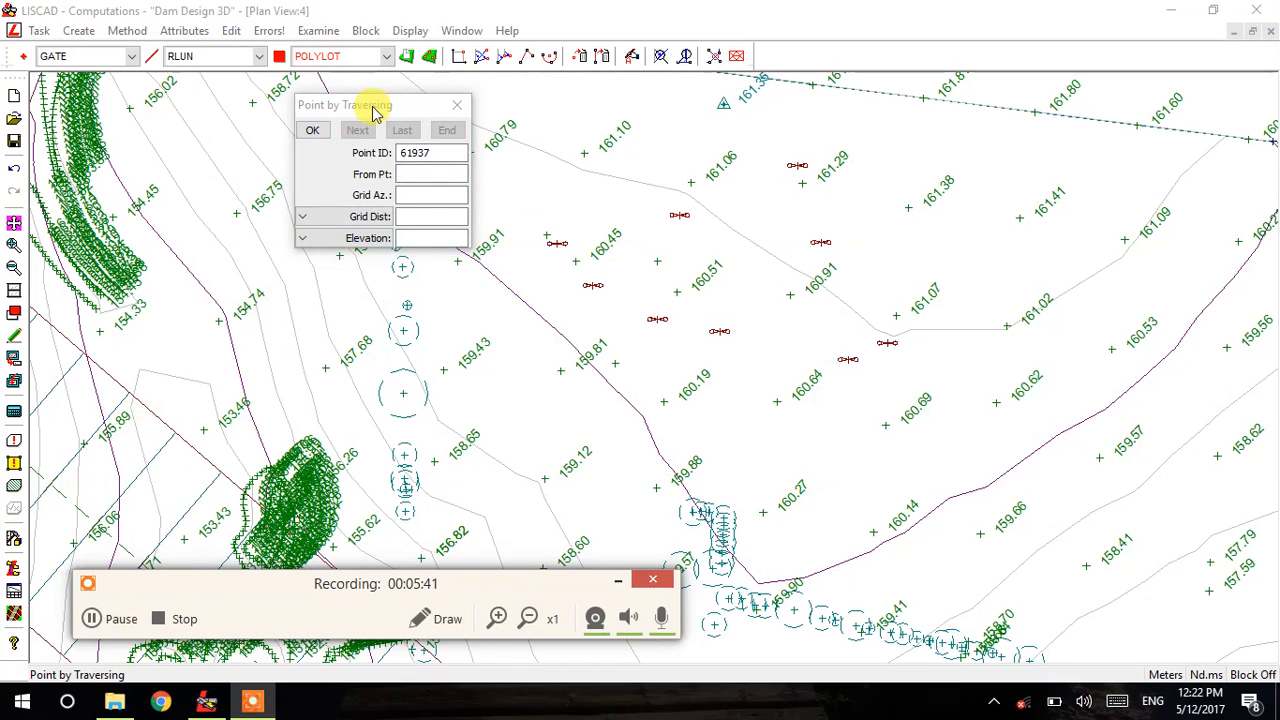
drag(373, 112, 281, 116)
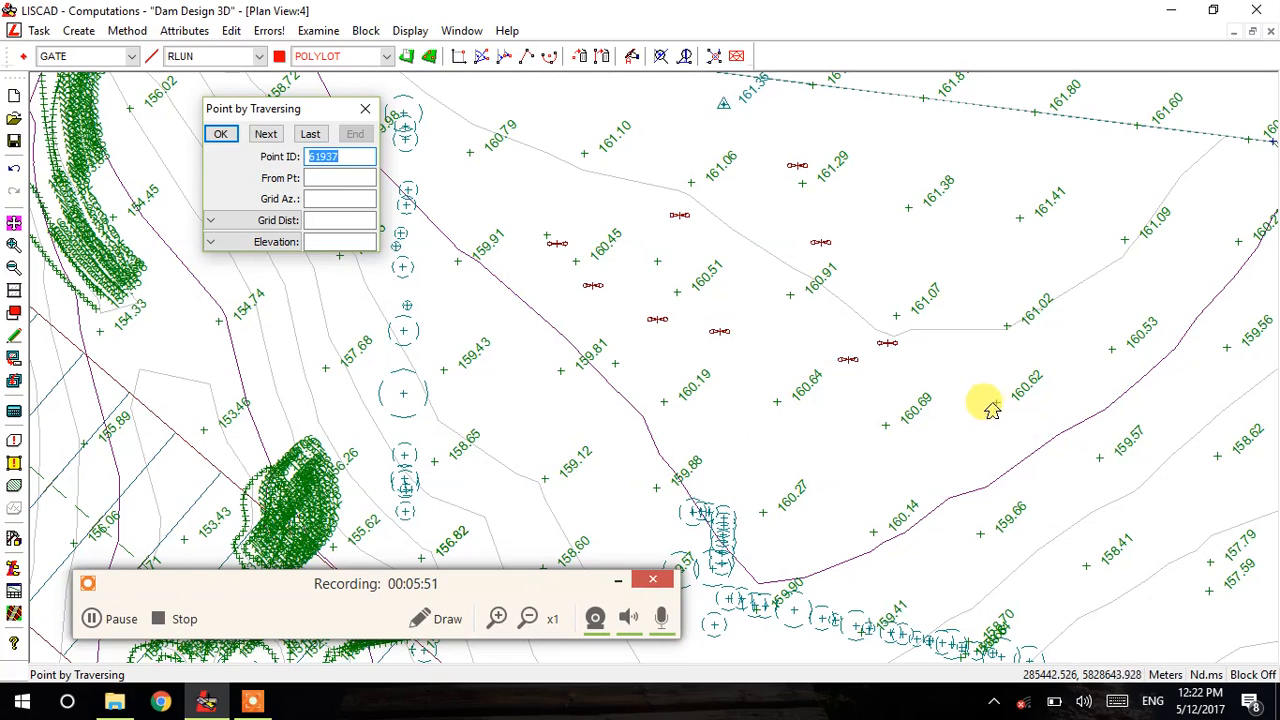
click(320, 178)
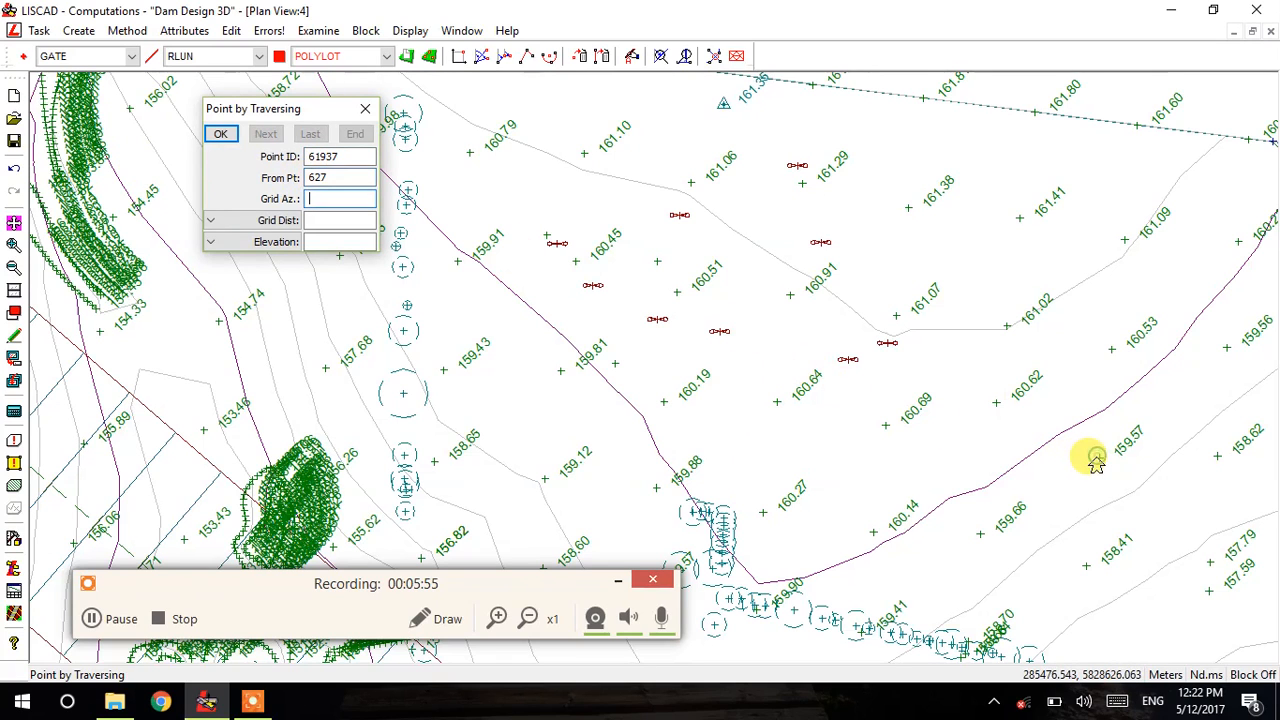
click(877, 527)
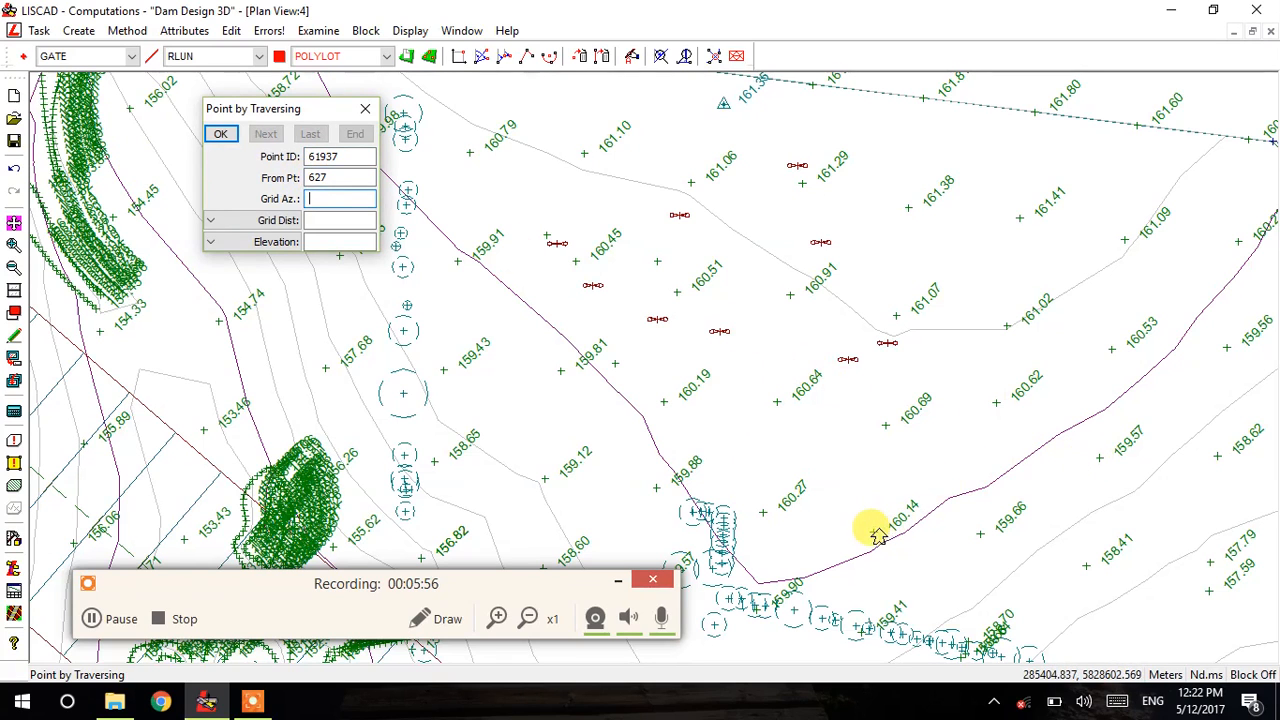
click(885, 428)
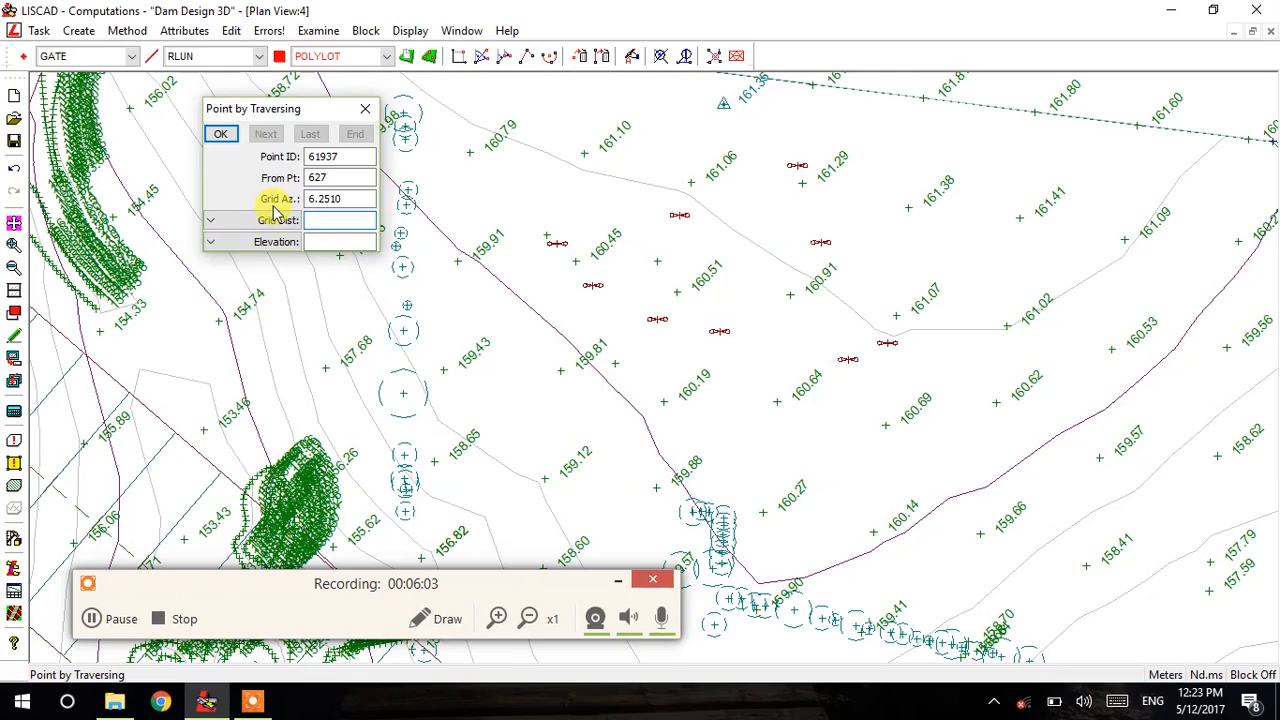
click(229, 137)
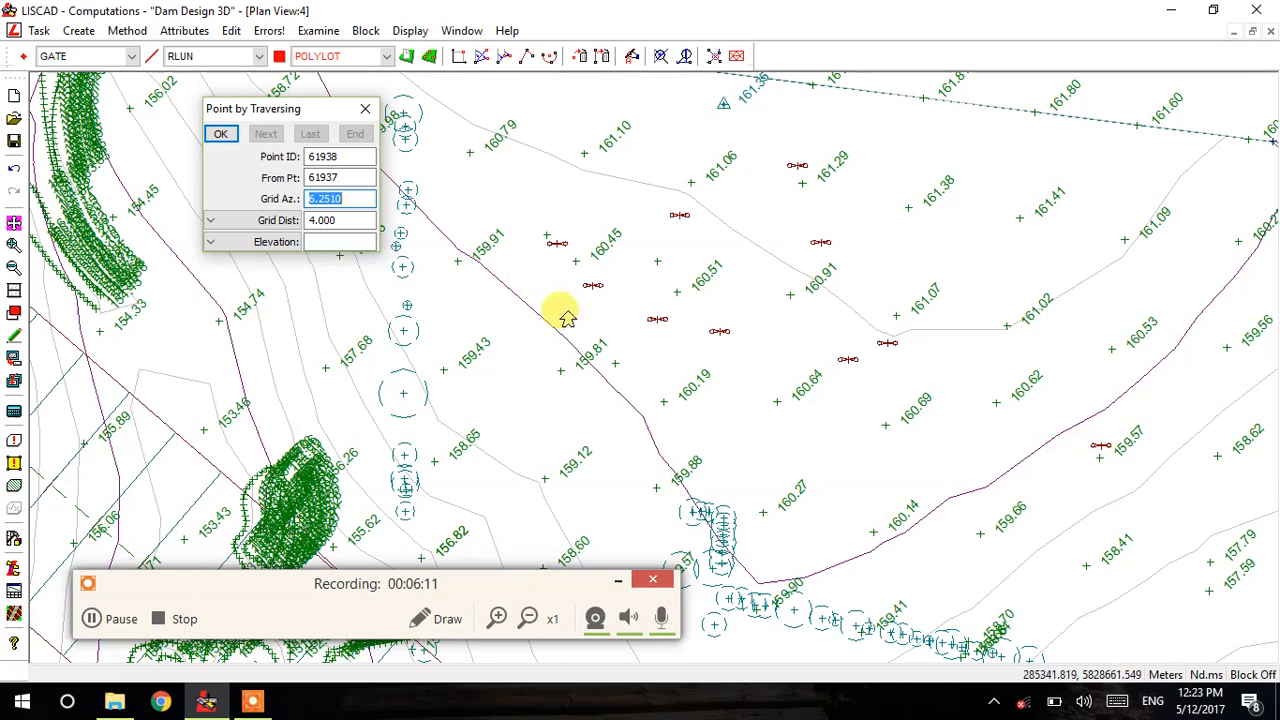
- Set the point code to BLDG
click(75, 57)
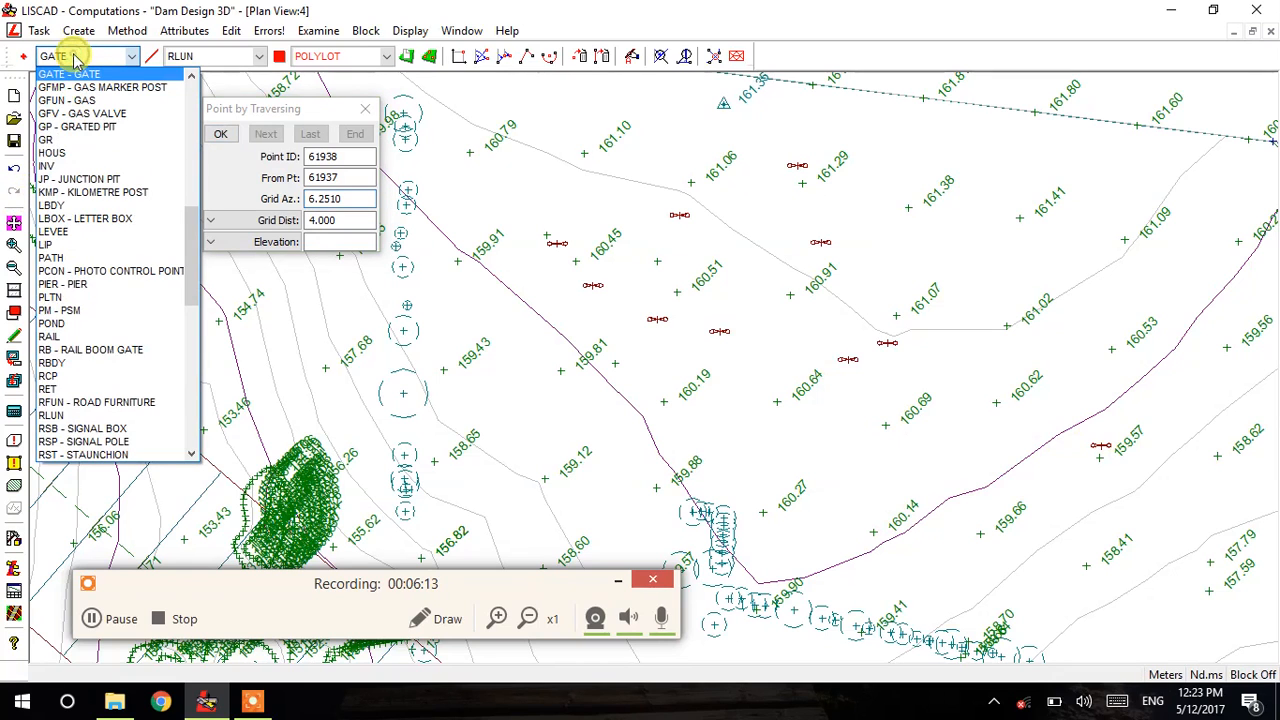
key(b)
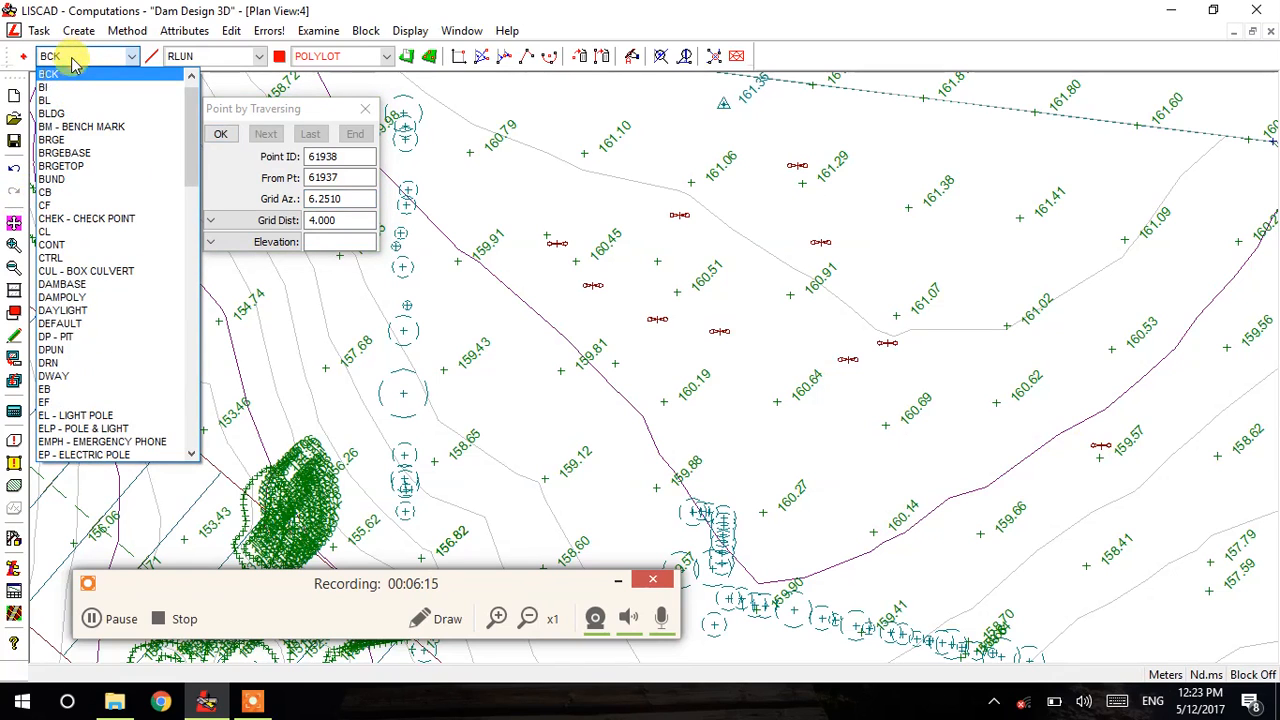
click(55, 113)
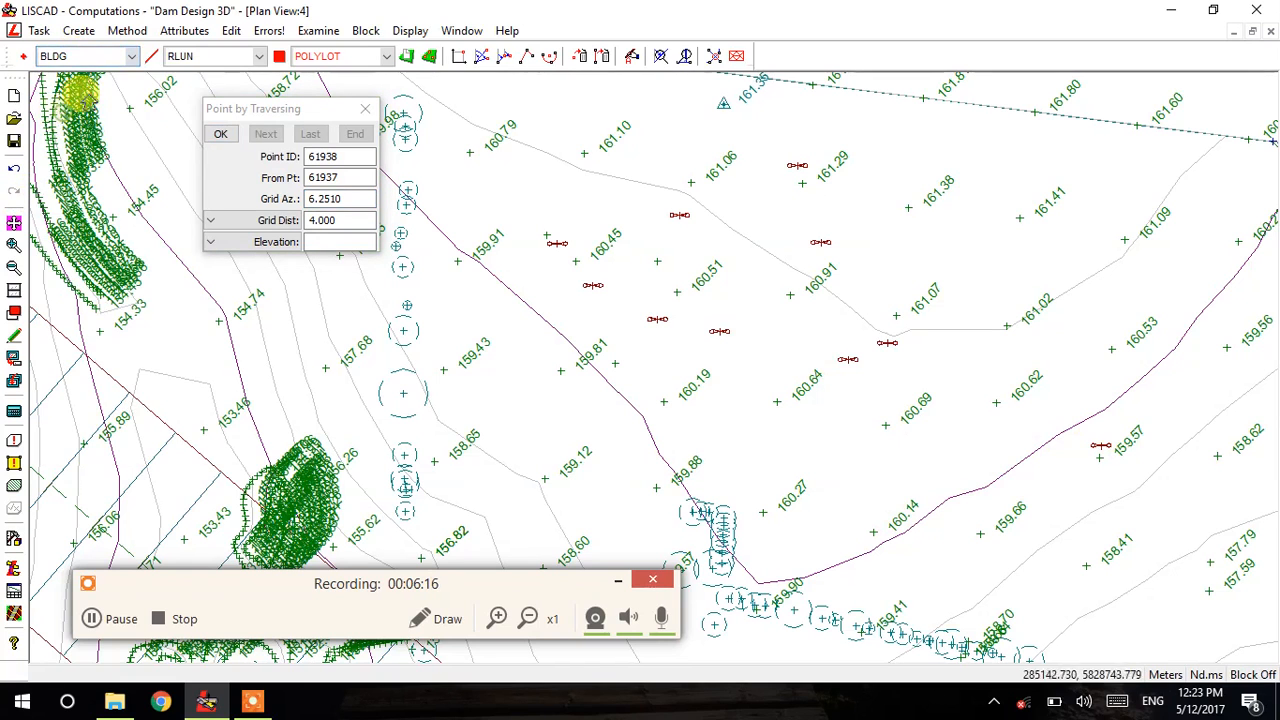
- Place three freehand building points, one below the 161.38 spot level, one below 161.07 and one beside 161.02
click(91, 33)
click(102, 51)
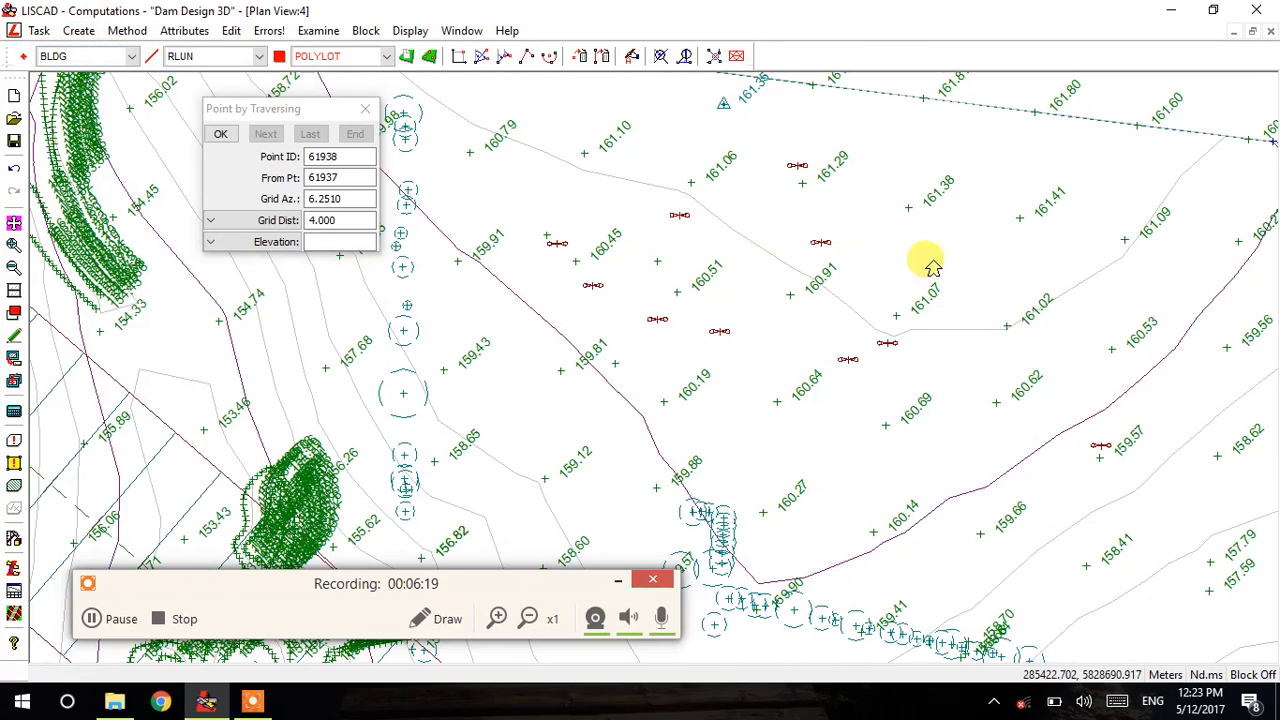
click(127, 31)
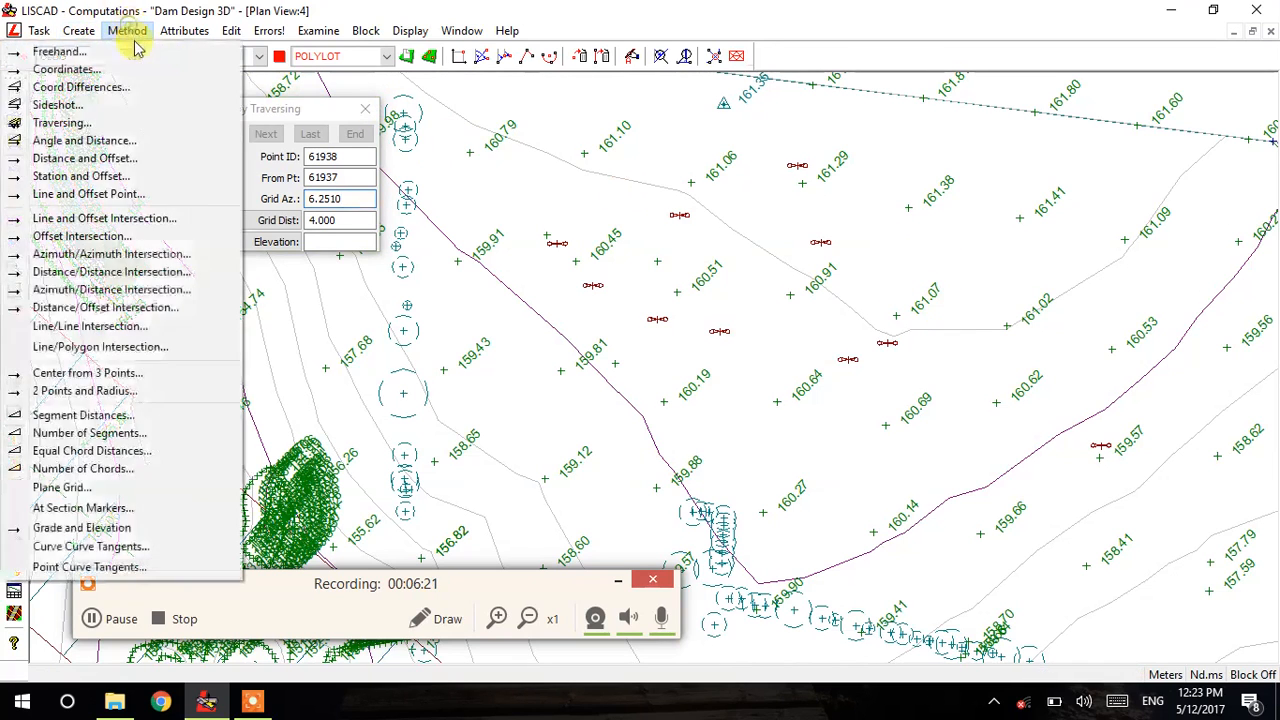
click(135, 51)
click(886, 240)
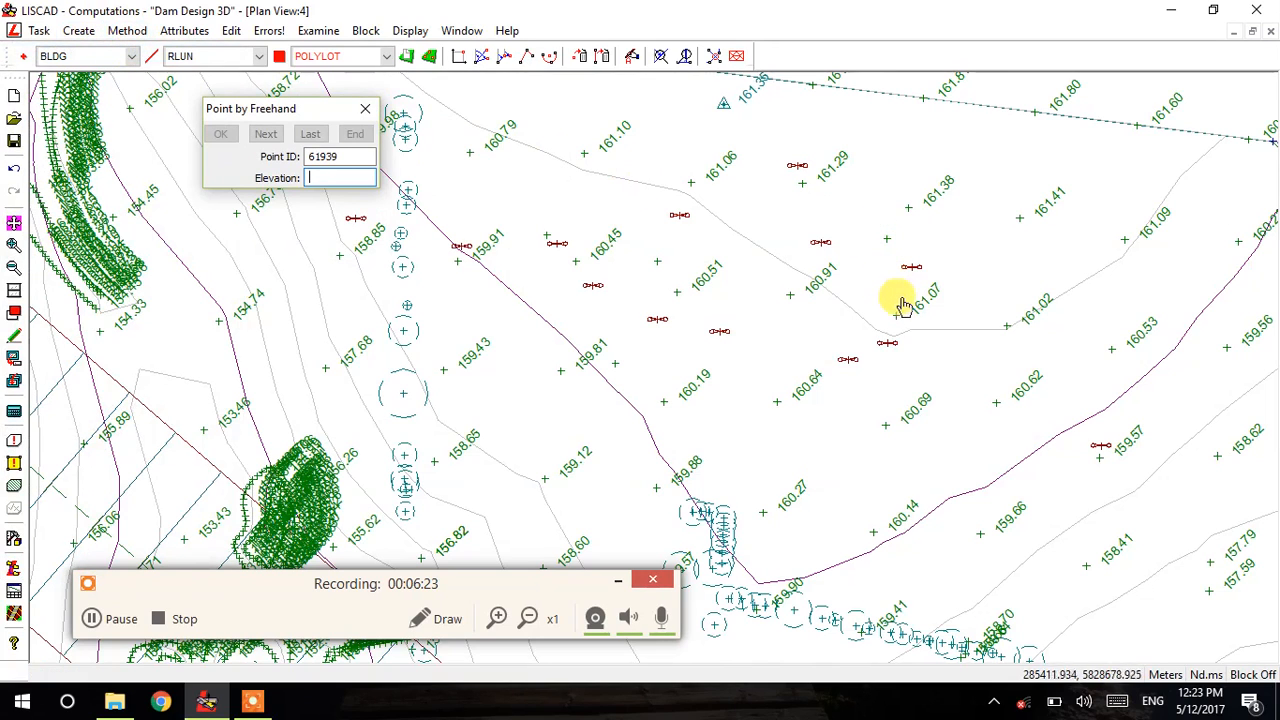
click(924, 348)
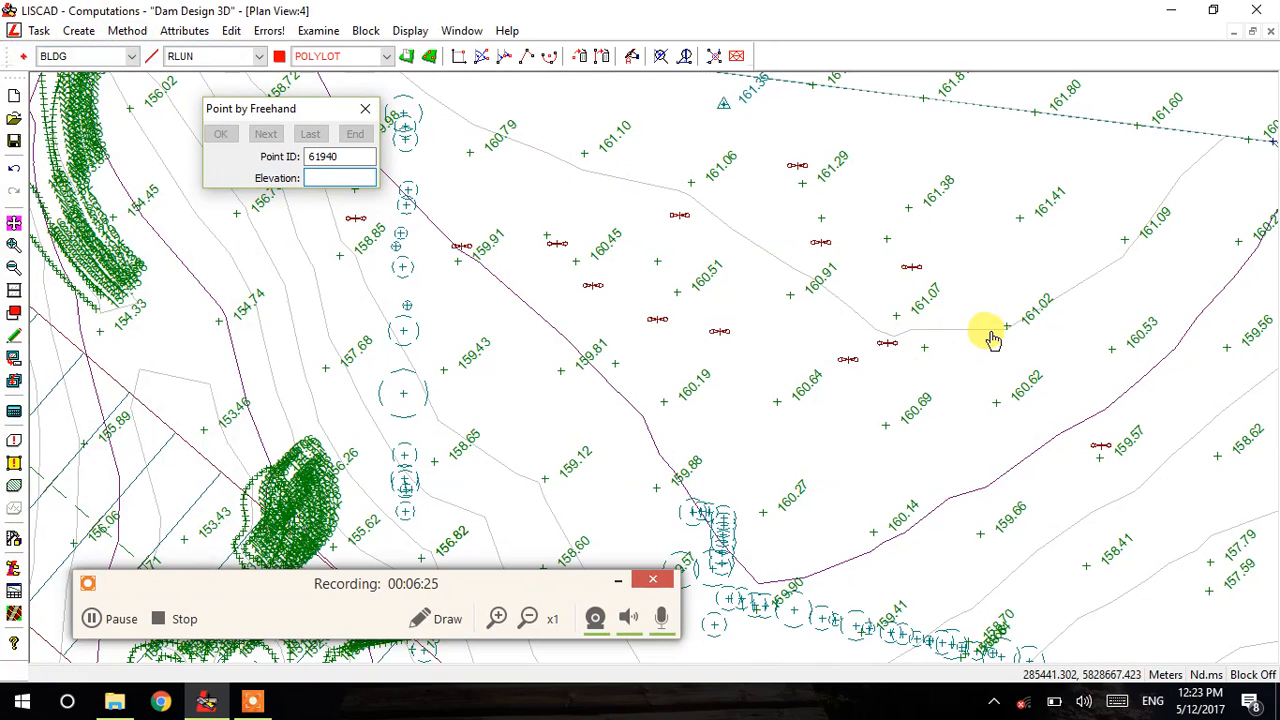
click(990, 331)
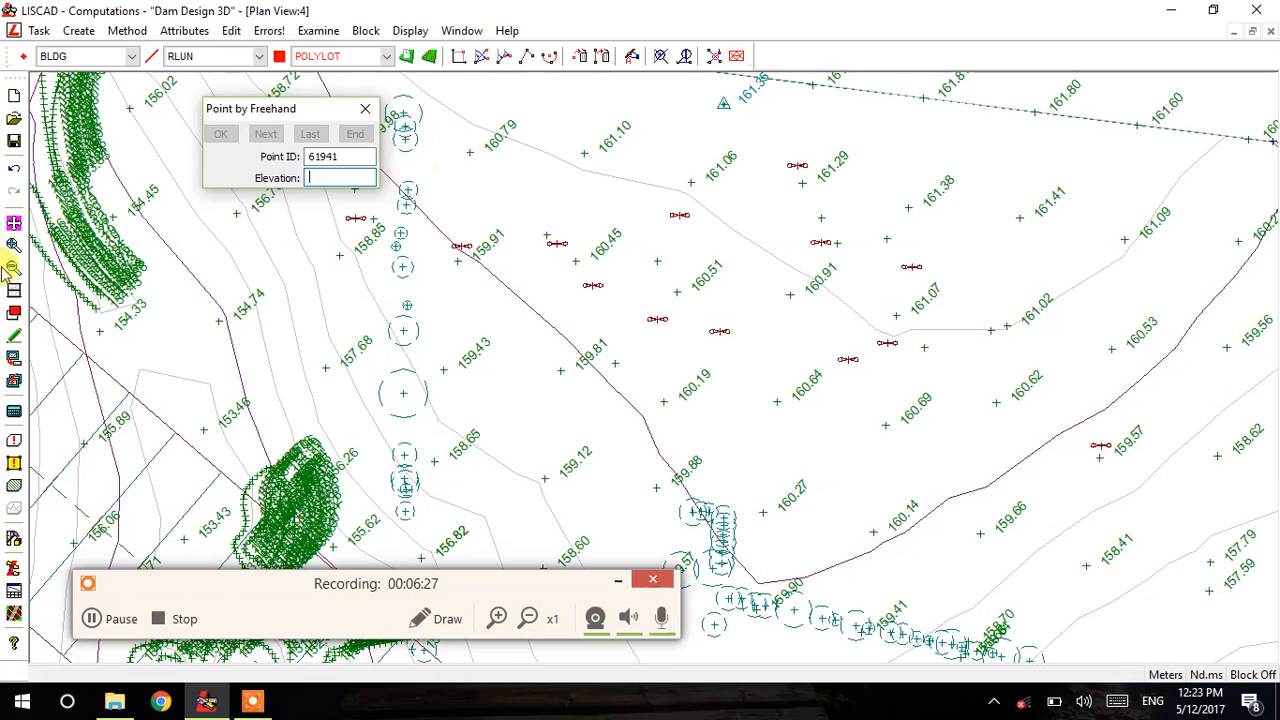
- Redraw the plan view and set the line code to BLDG
click(11, 338)
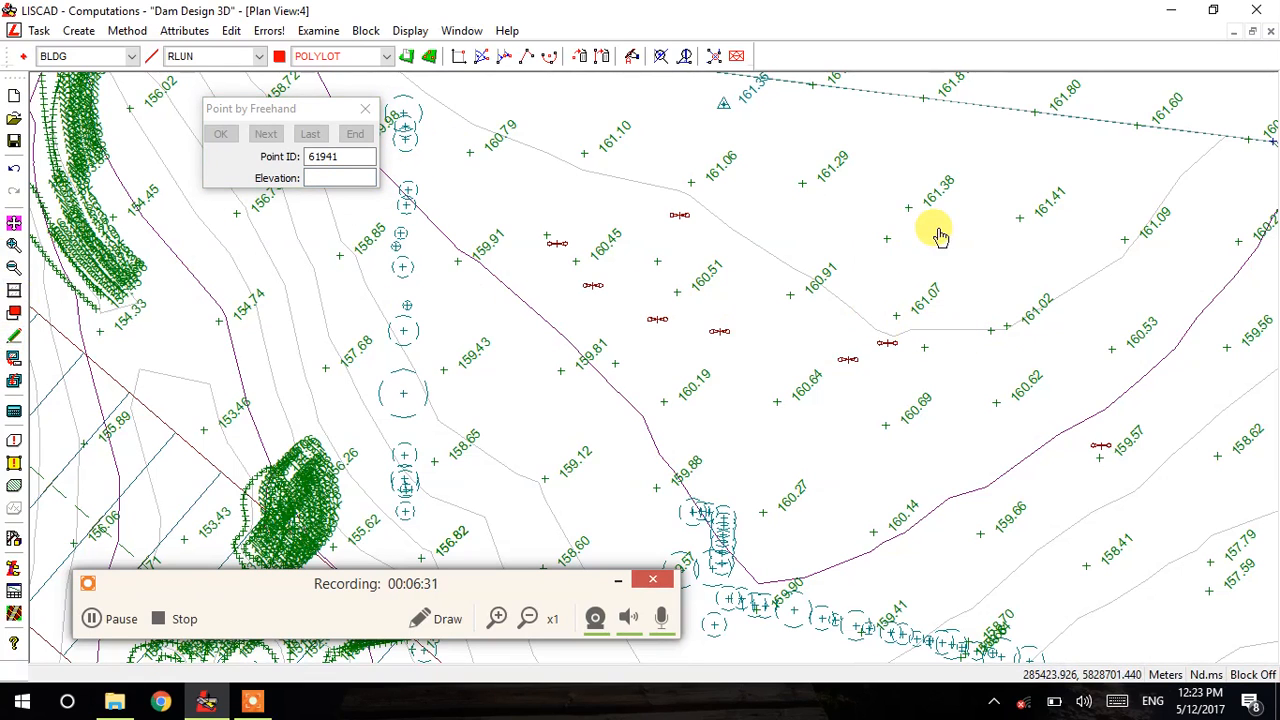
click(194, 58)
key(b)
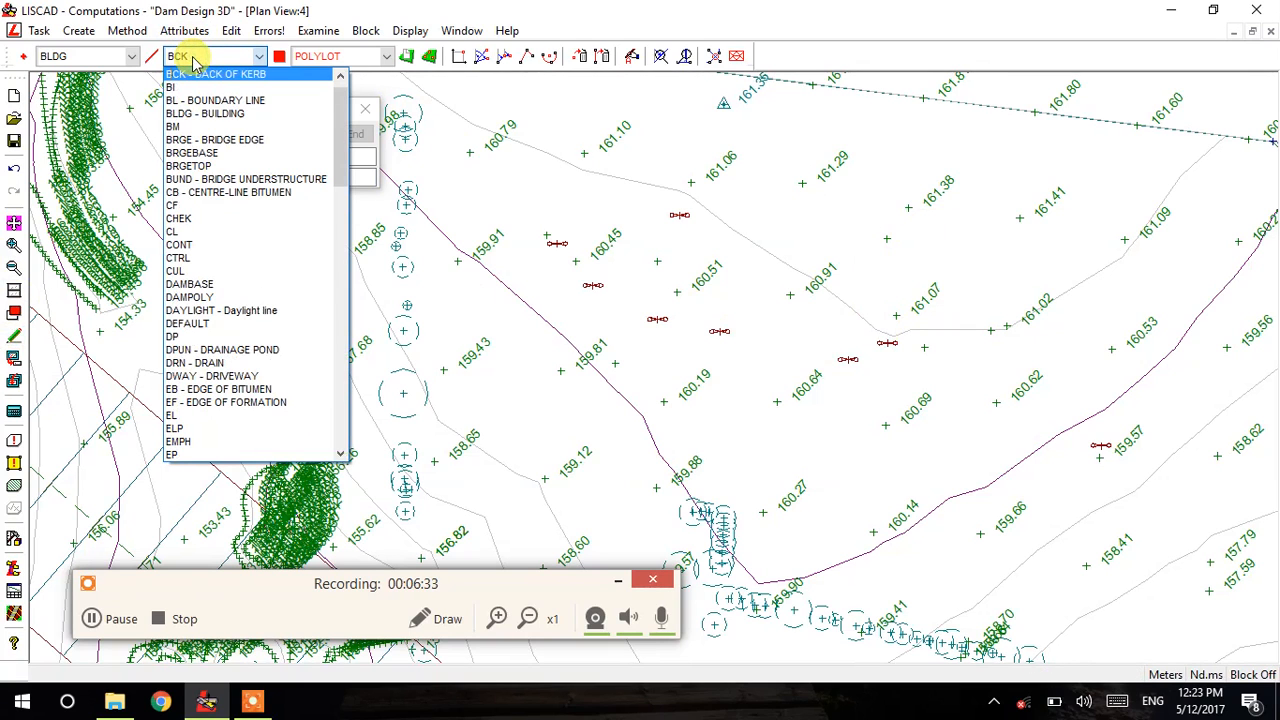
click(205, 113)
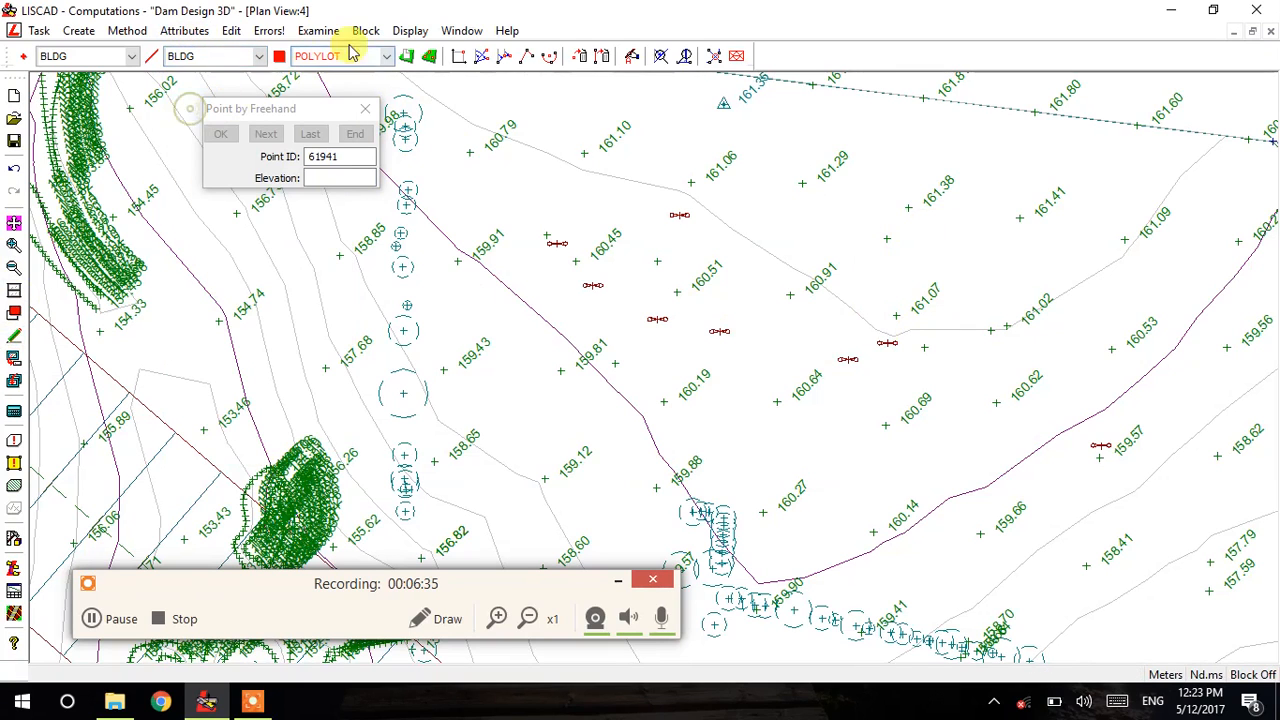
- Create a building point by traversing from point 61940, with grid azimuth 340.5850 and grid distance 37.923 picked from point 61939 to 61938
click(127, 30)
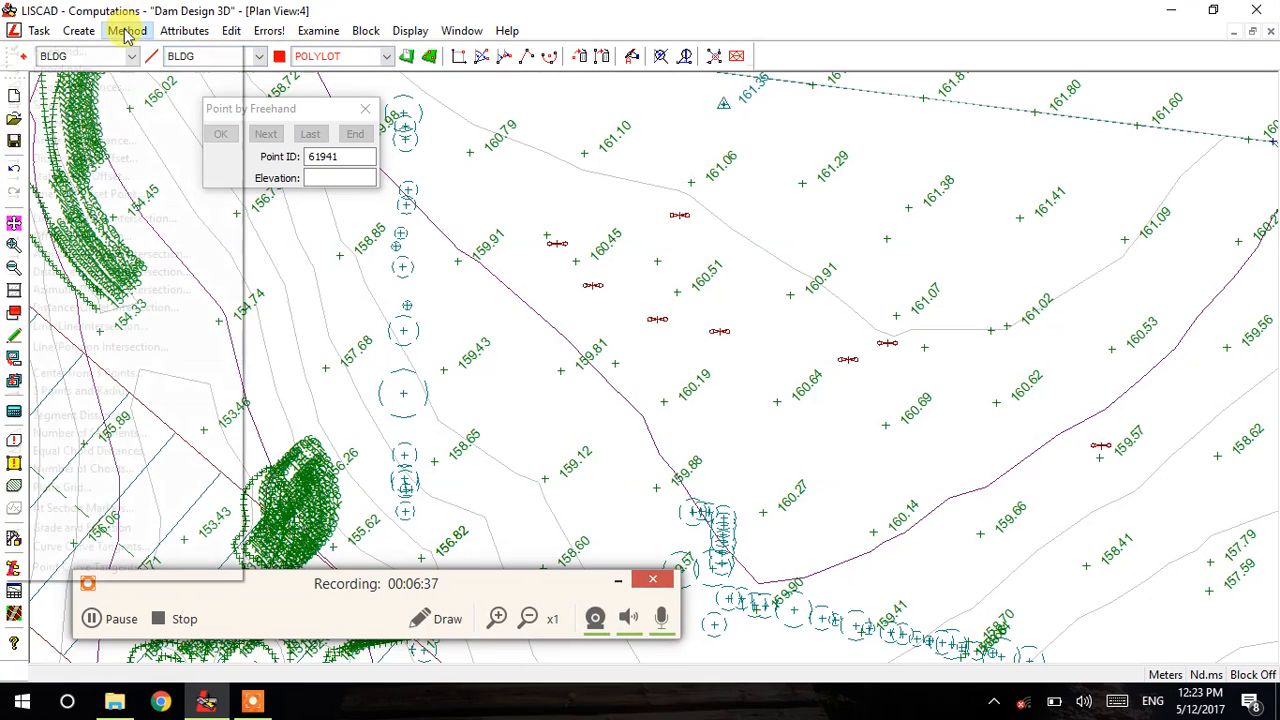
click(96, 123)
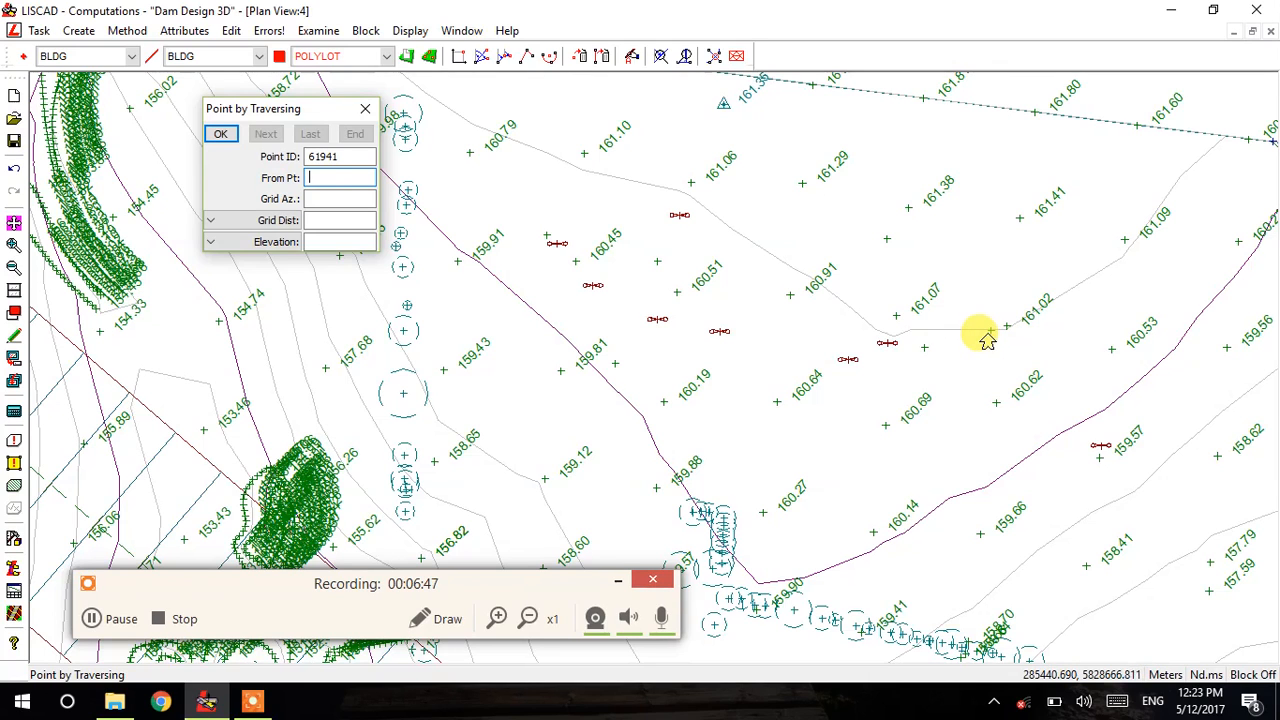
click(922, 346)
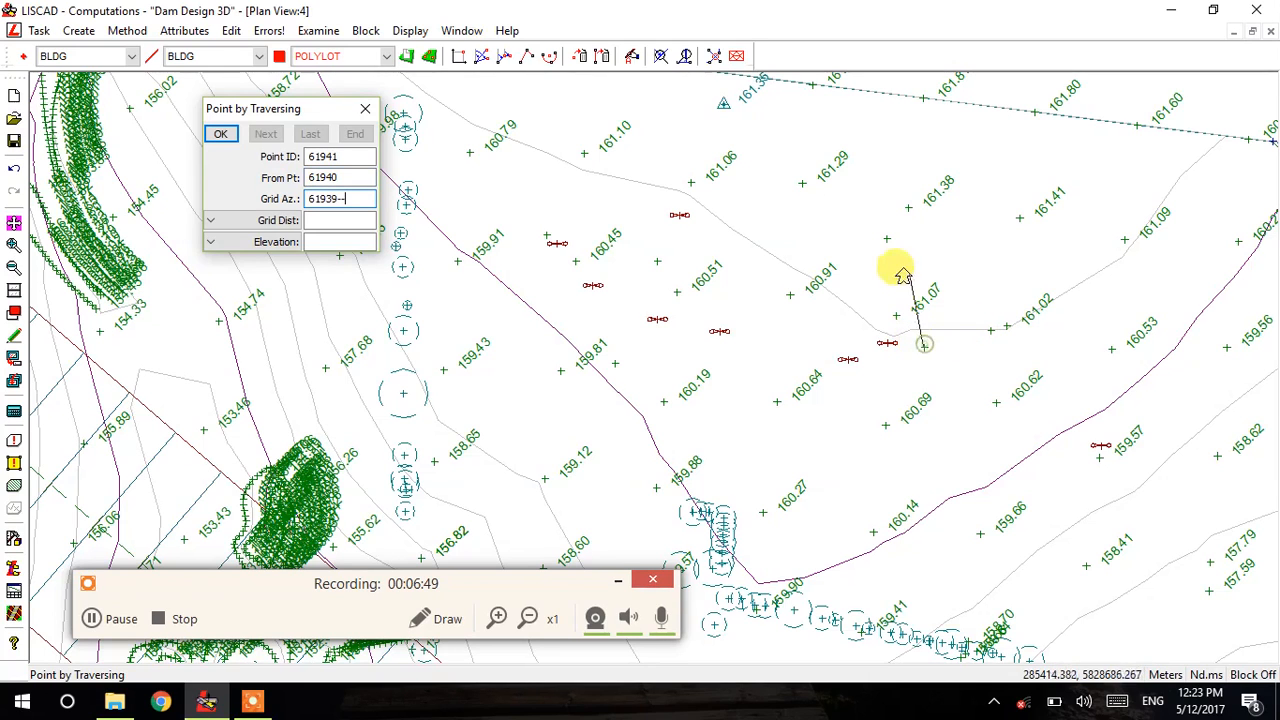
click(888, 242)
click(886, 239)
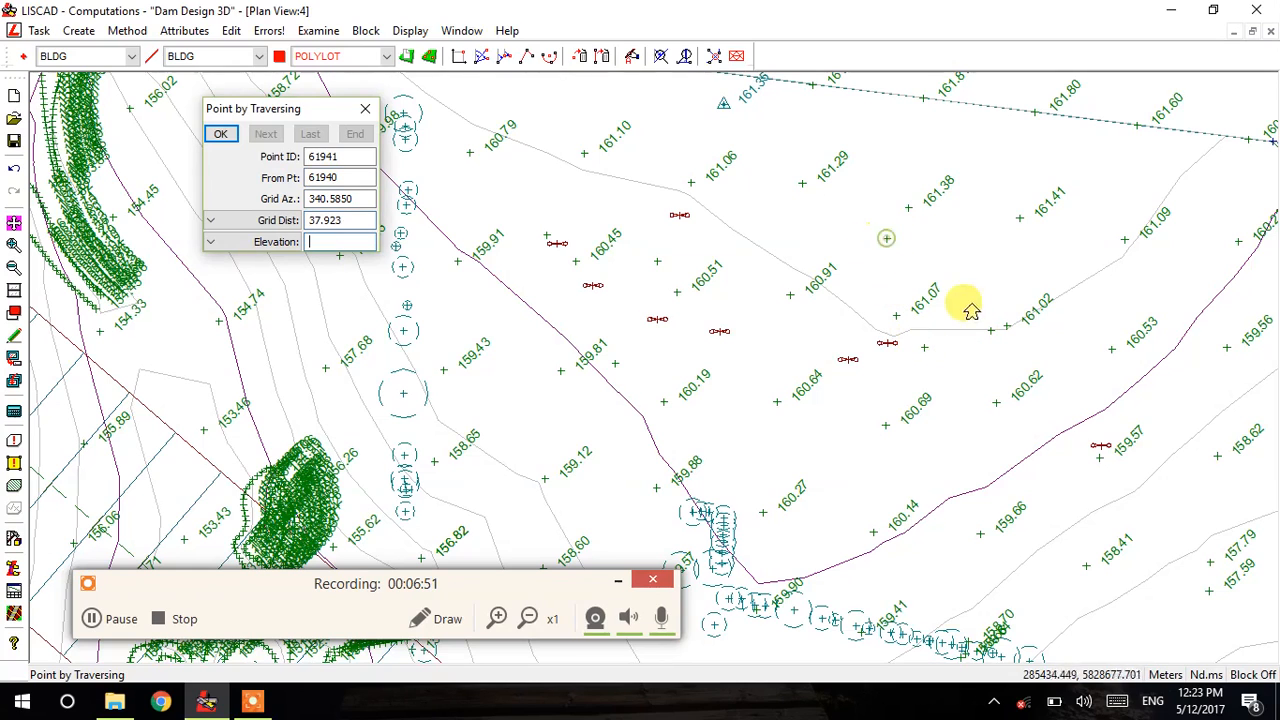
click(220, 133)
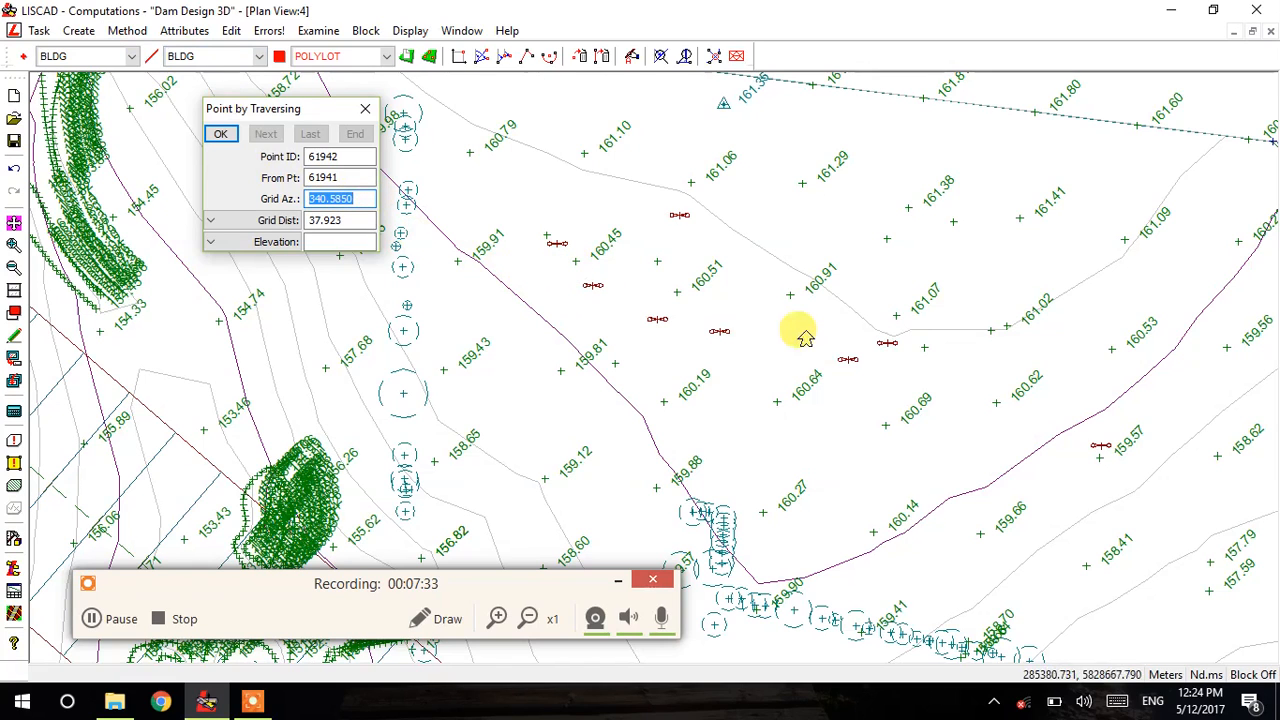
click(364, 109)
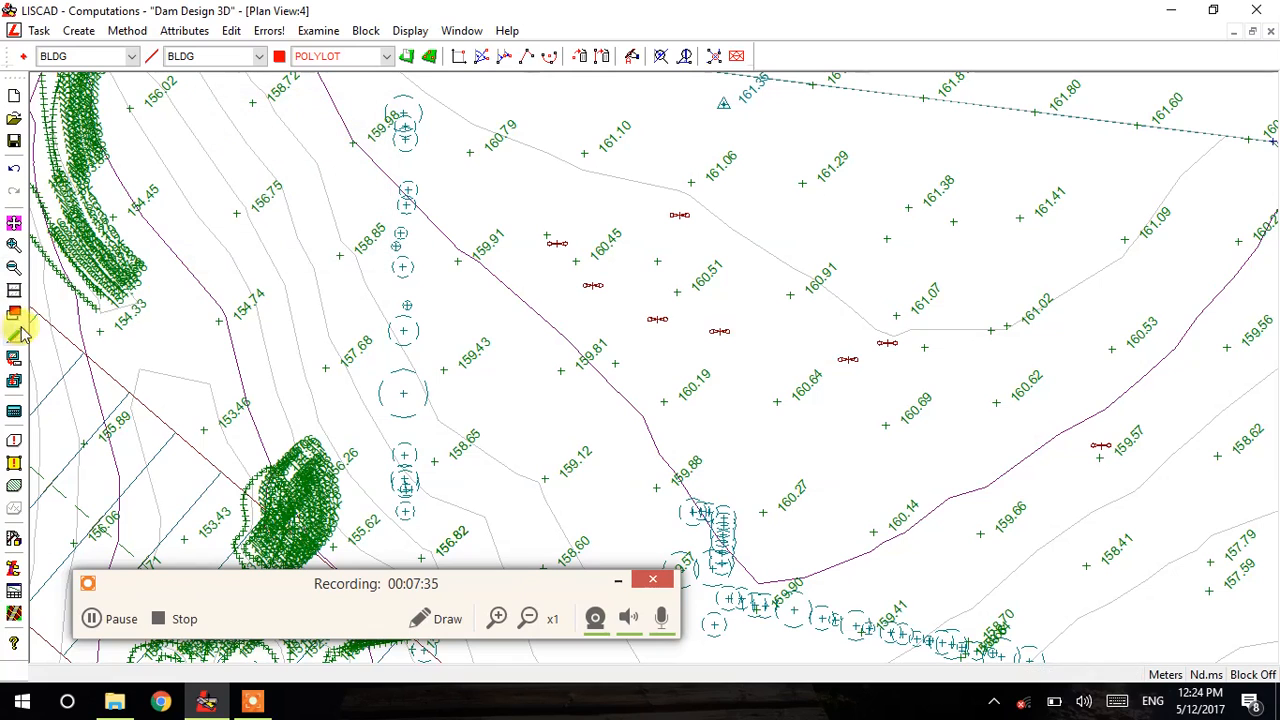
- Limit the group display to the BUILDING group only
right_click(305, 257)
click(323, 289)
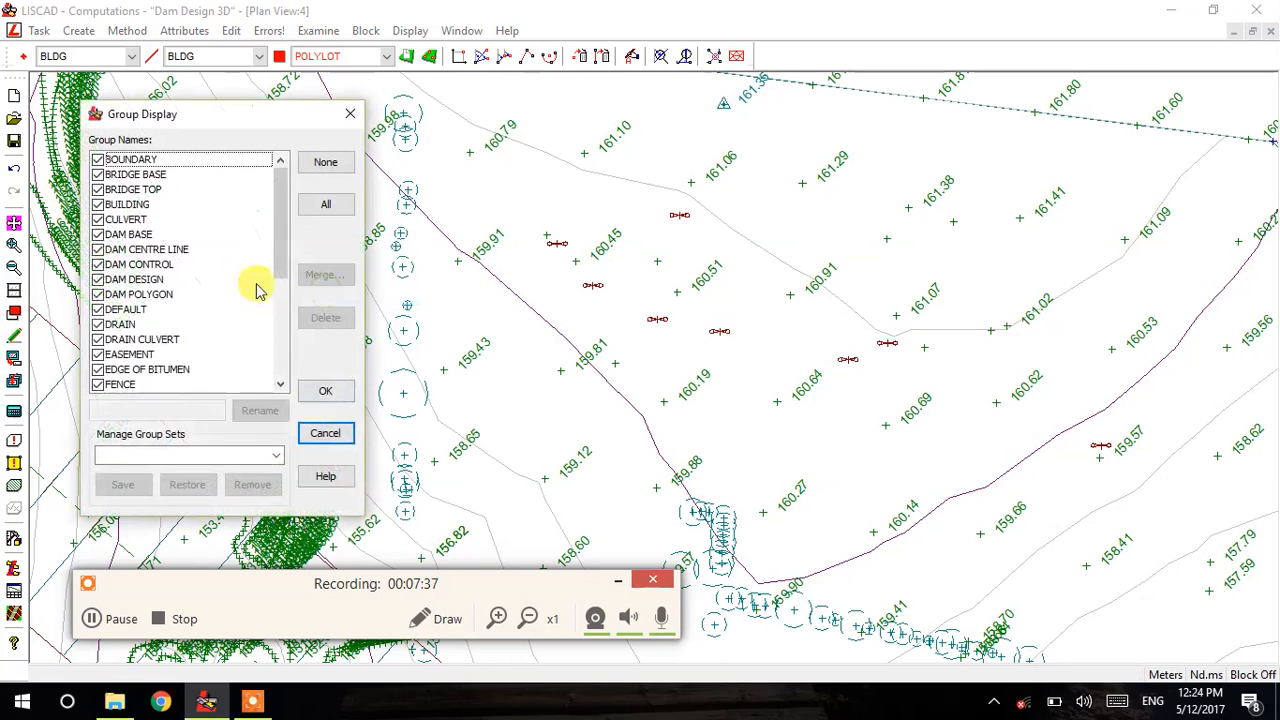
click(310, 166)
click(97, 204)
click(150, 204)
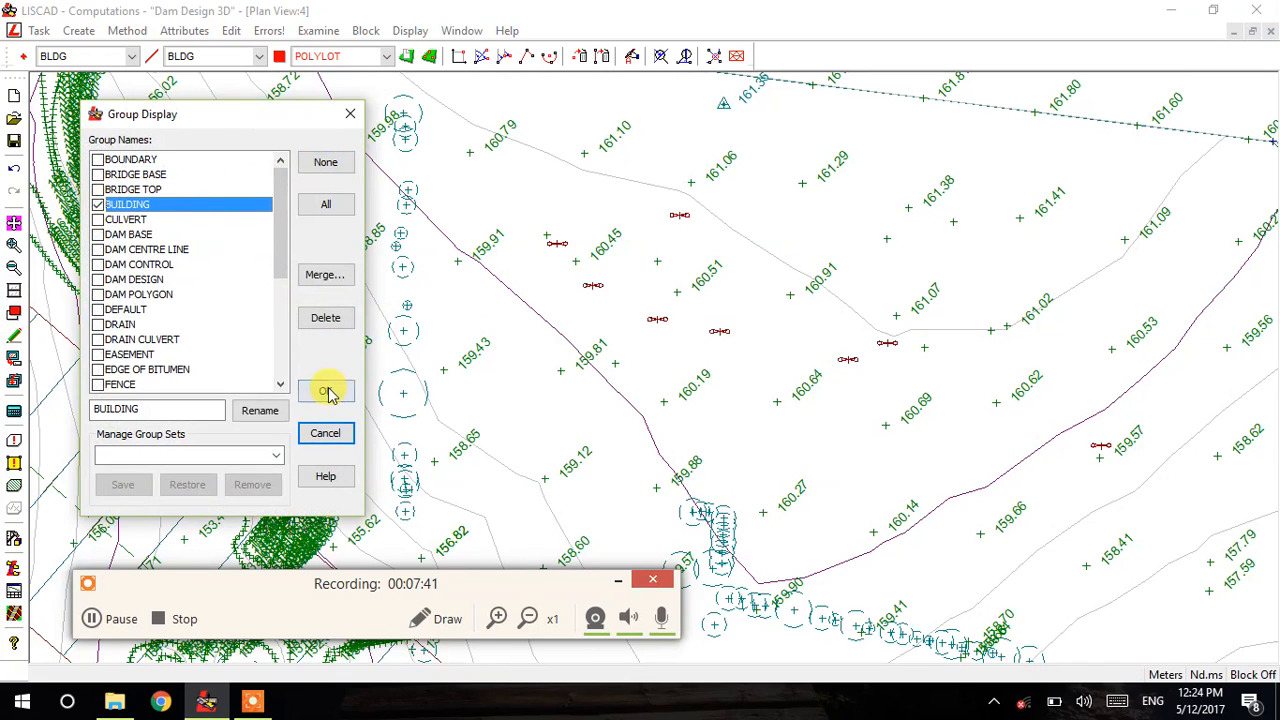
click(328, 392)
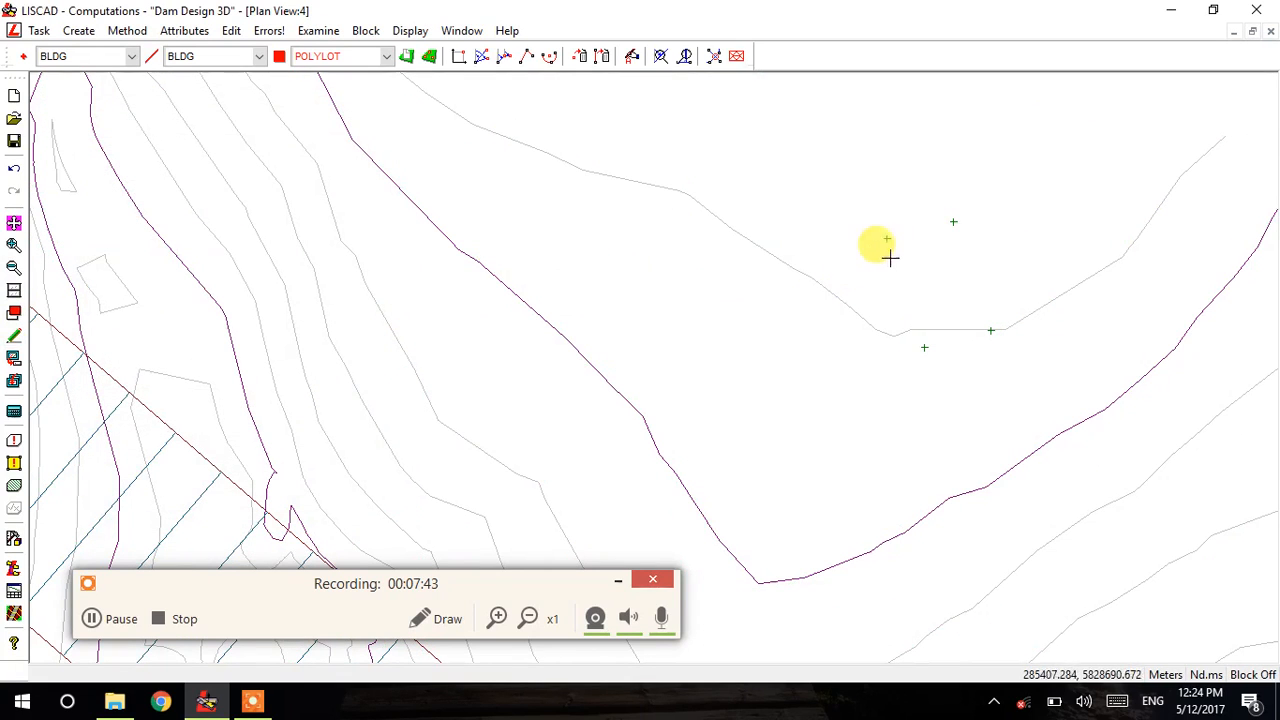
- Delete three of the four building points, keeping only point 61938
click(579, 56)
click(955, 219)
click(995, 327)
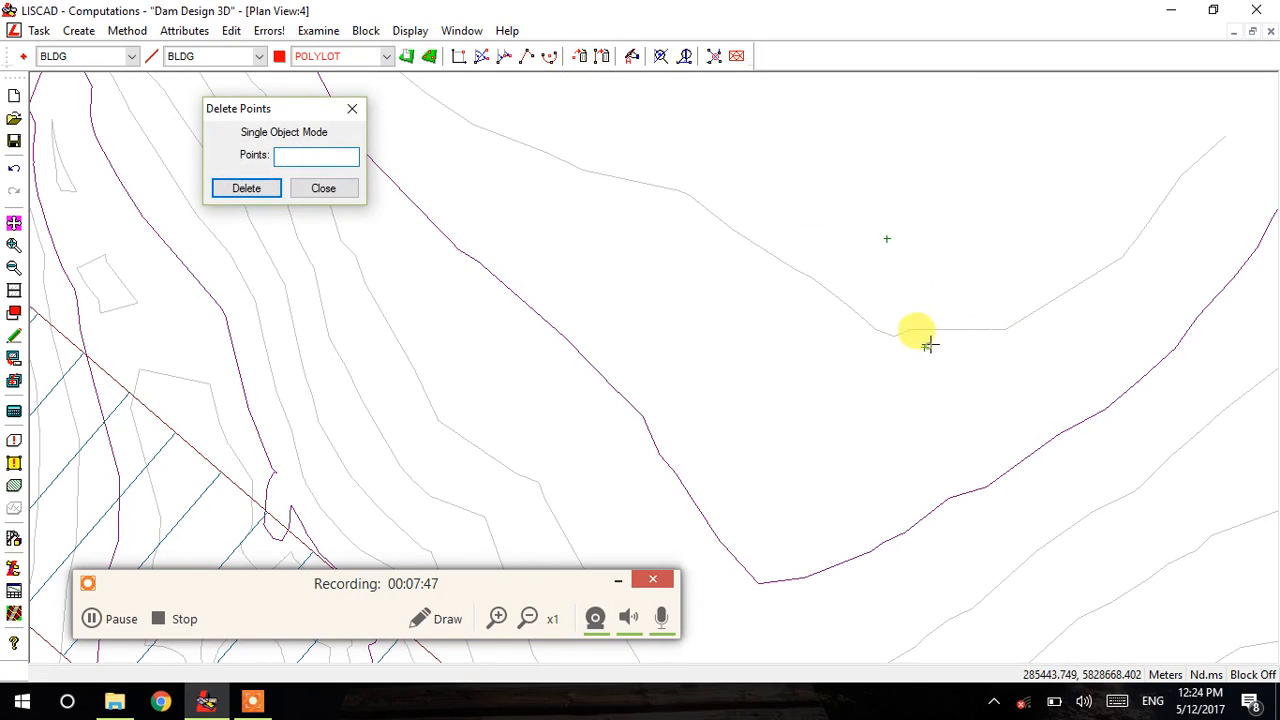
click(105, 200)
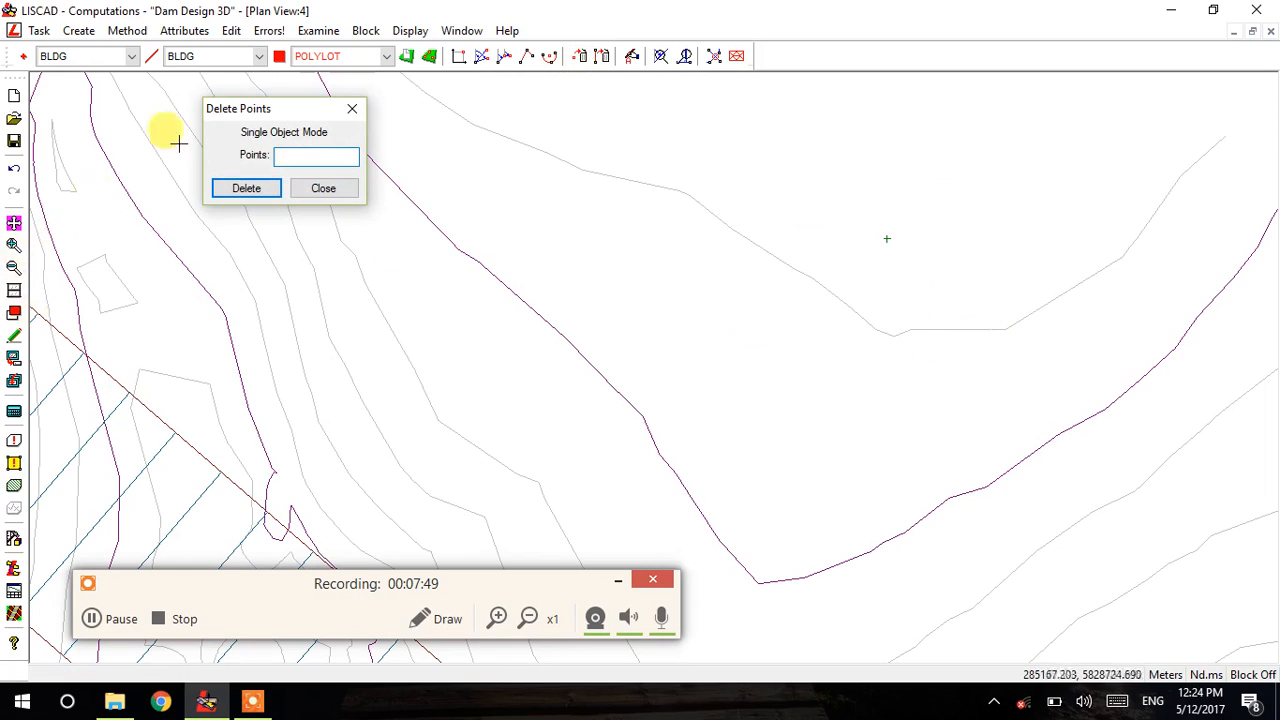
- Create a building point by traversing from point 61938 with grid azimuth 43 and grid distance 54
click(130, 30)
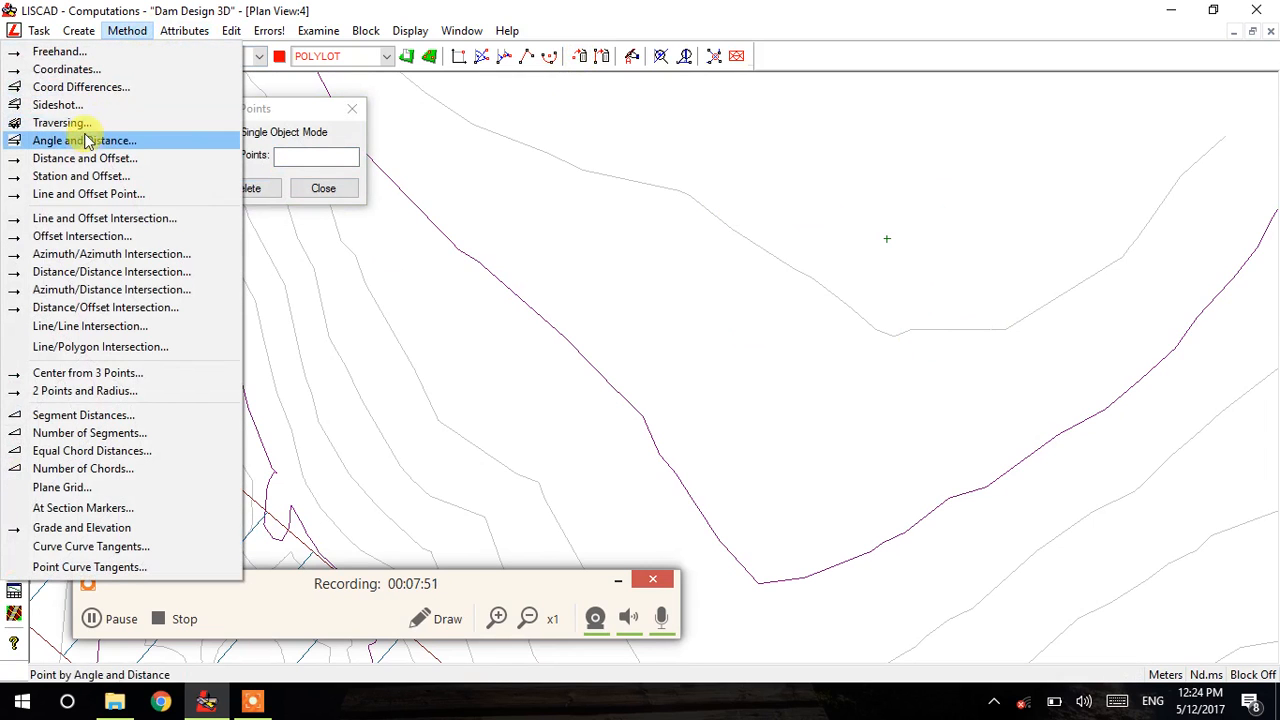
click(62, 122)
click(888, 240)
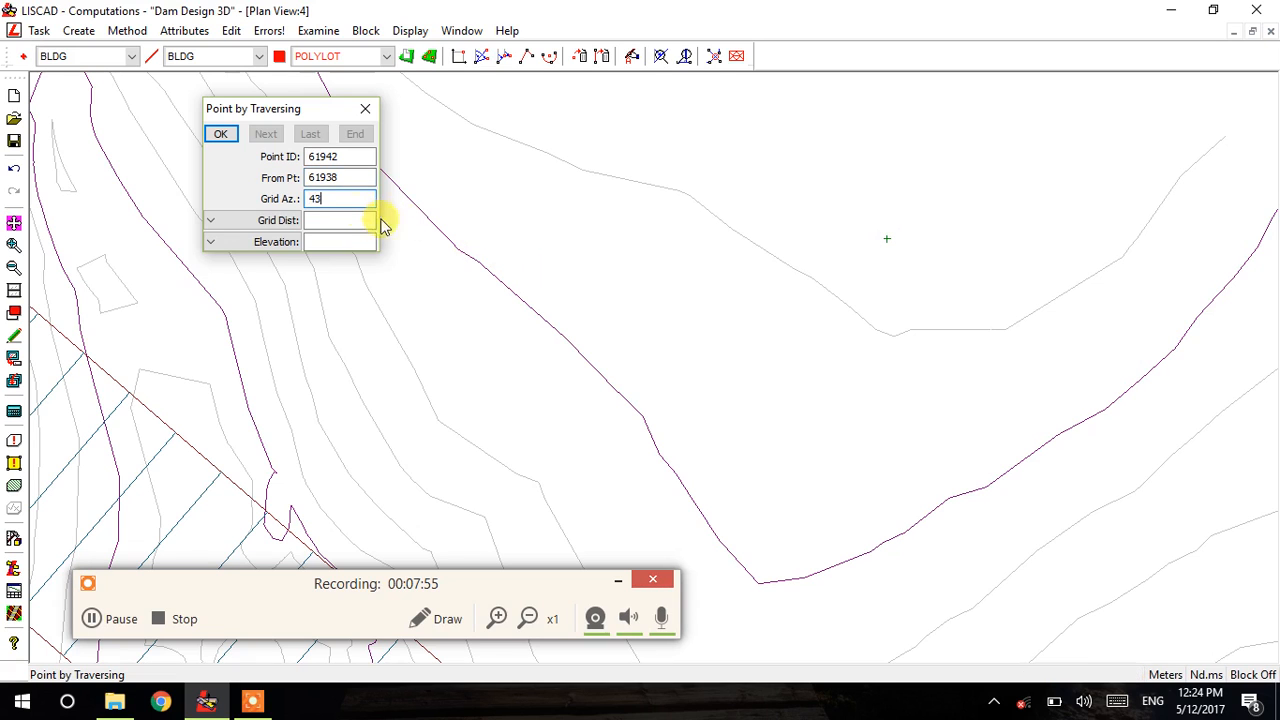
click(349, 219)
text(54)
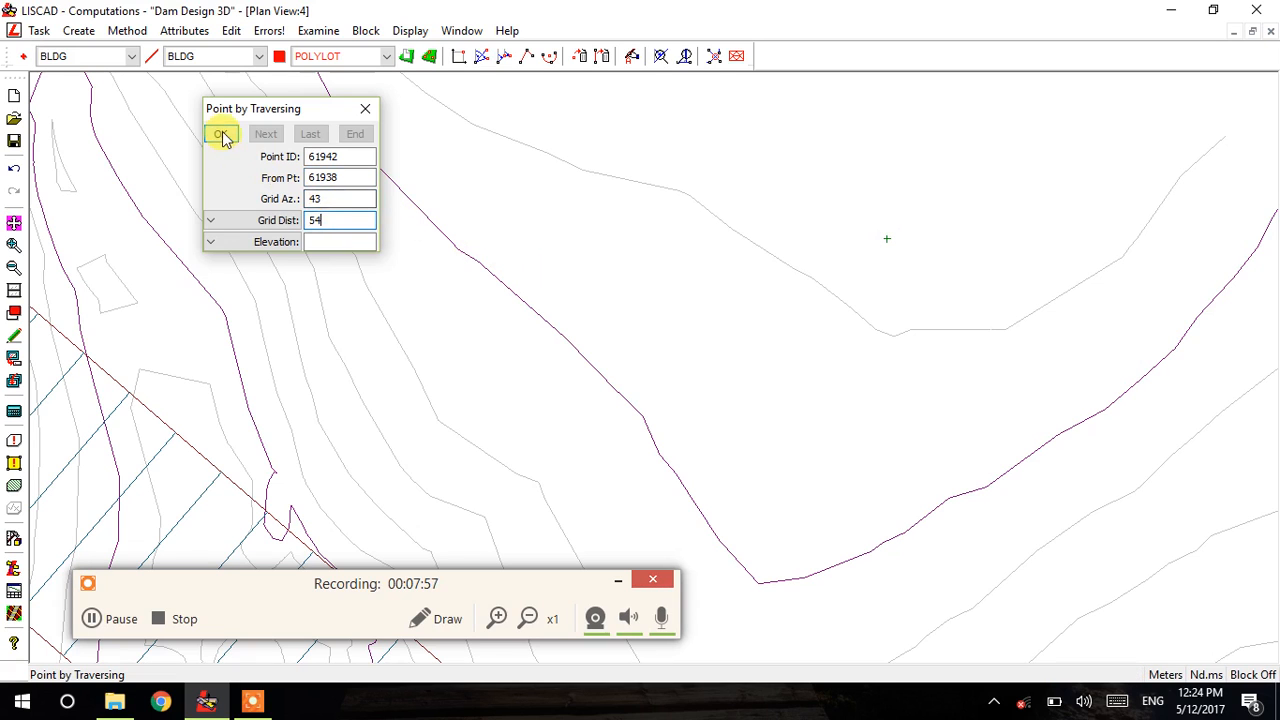
click(220, 134)
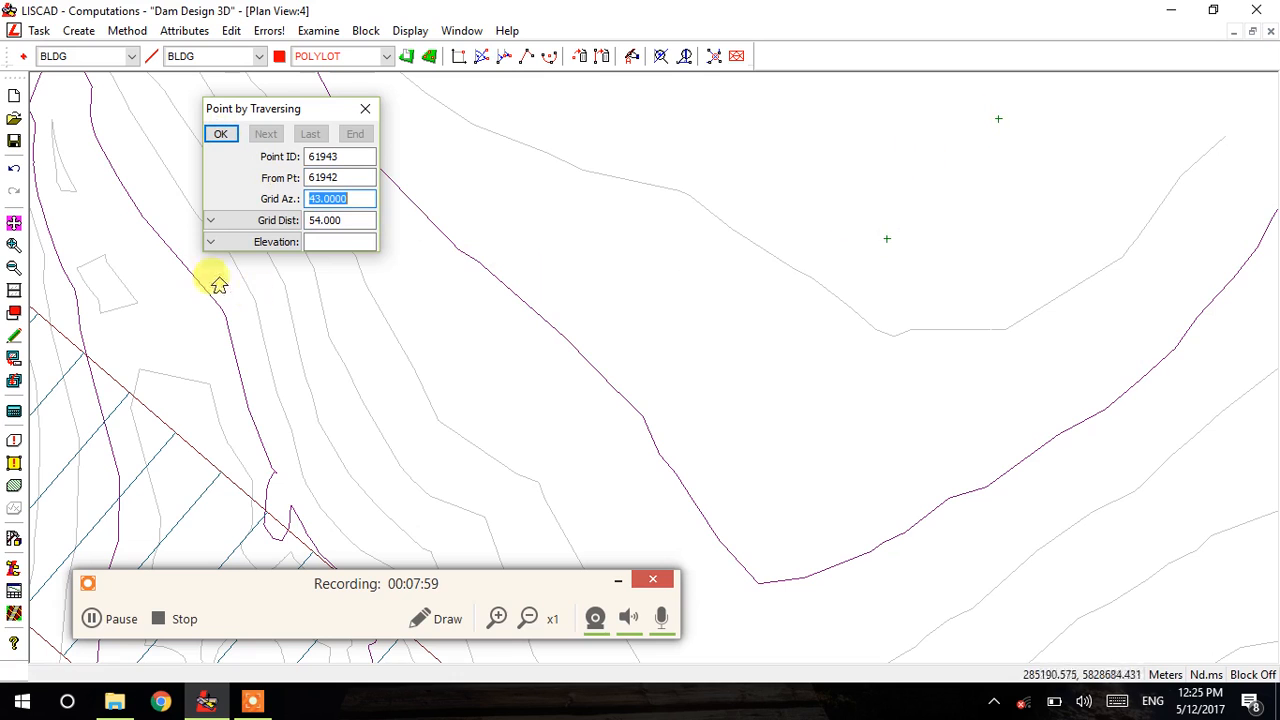
- Create a building point by traversing from point 61942 with grid azimuth 345 and grid distance 54.000, and close the dialog
double_click(336, 177)
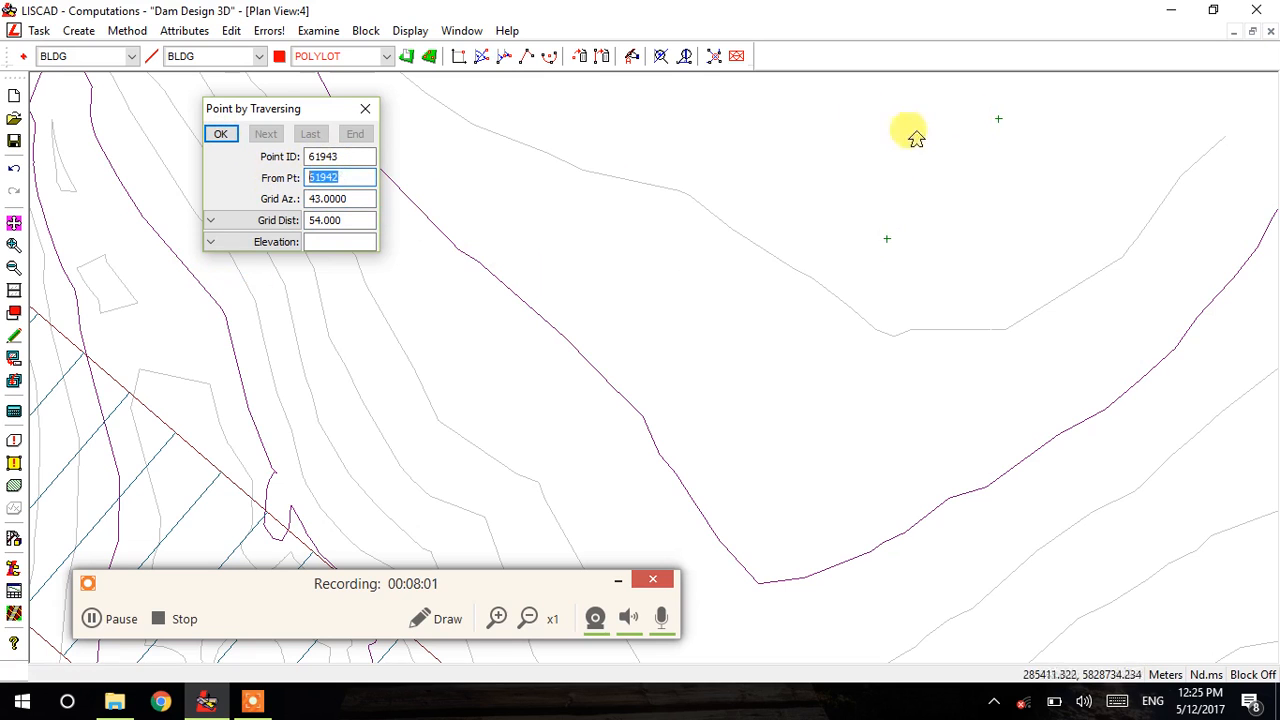
click(998, 119)
click(15, 313)
drag(663, 243, 567, 404)
drag(684, 299, 618, 376)
right_click(729, 312)
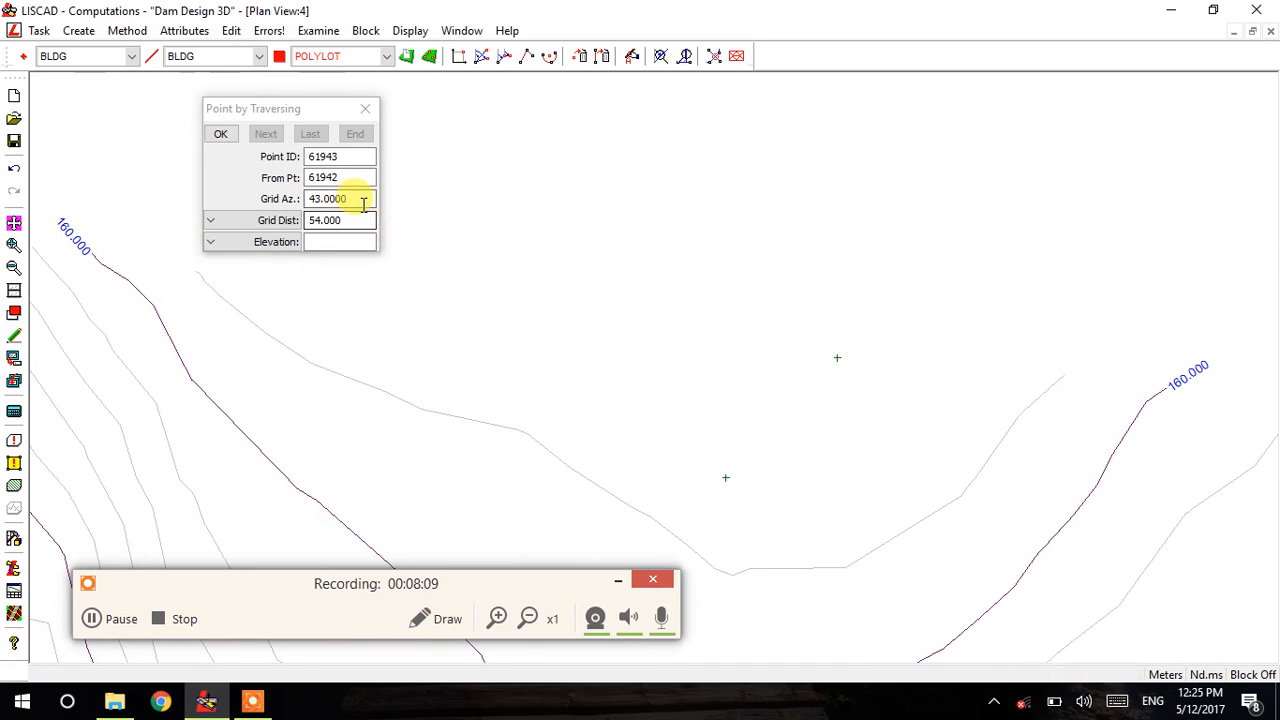
drag(363, 199, 266, 200)
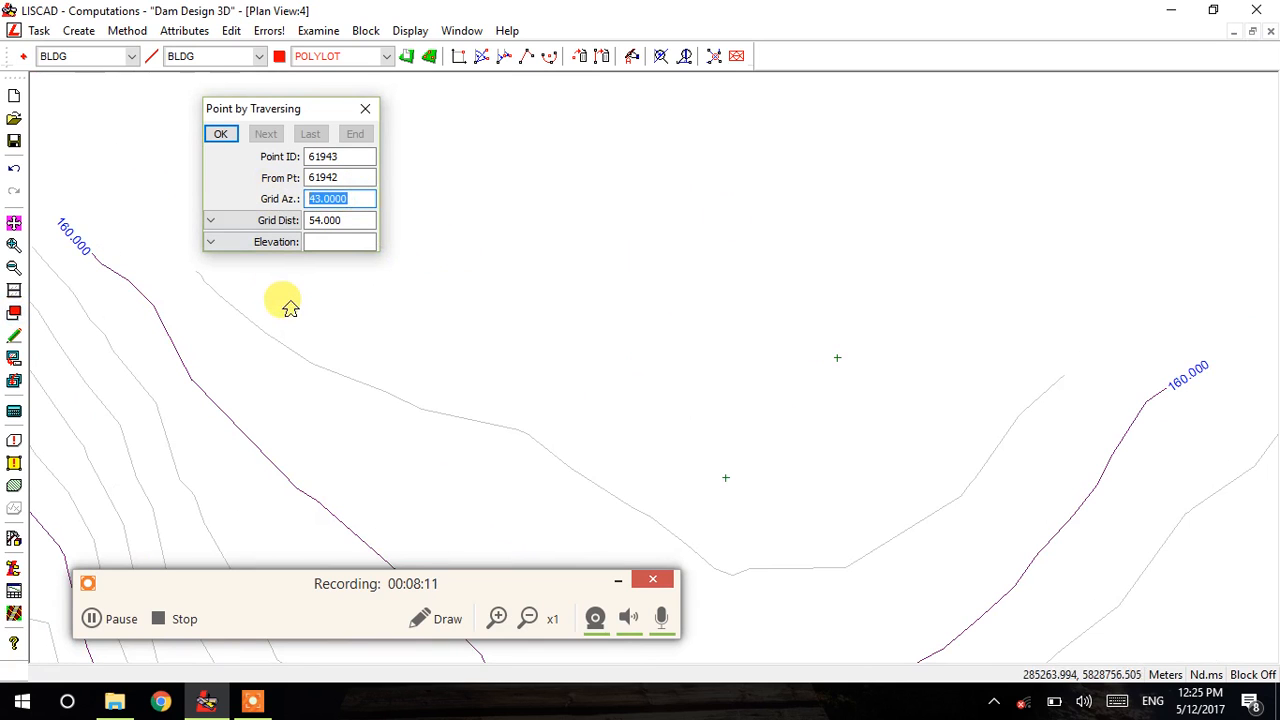
text(34)
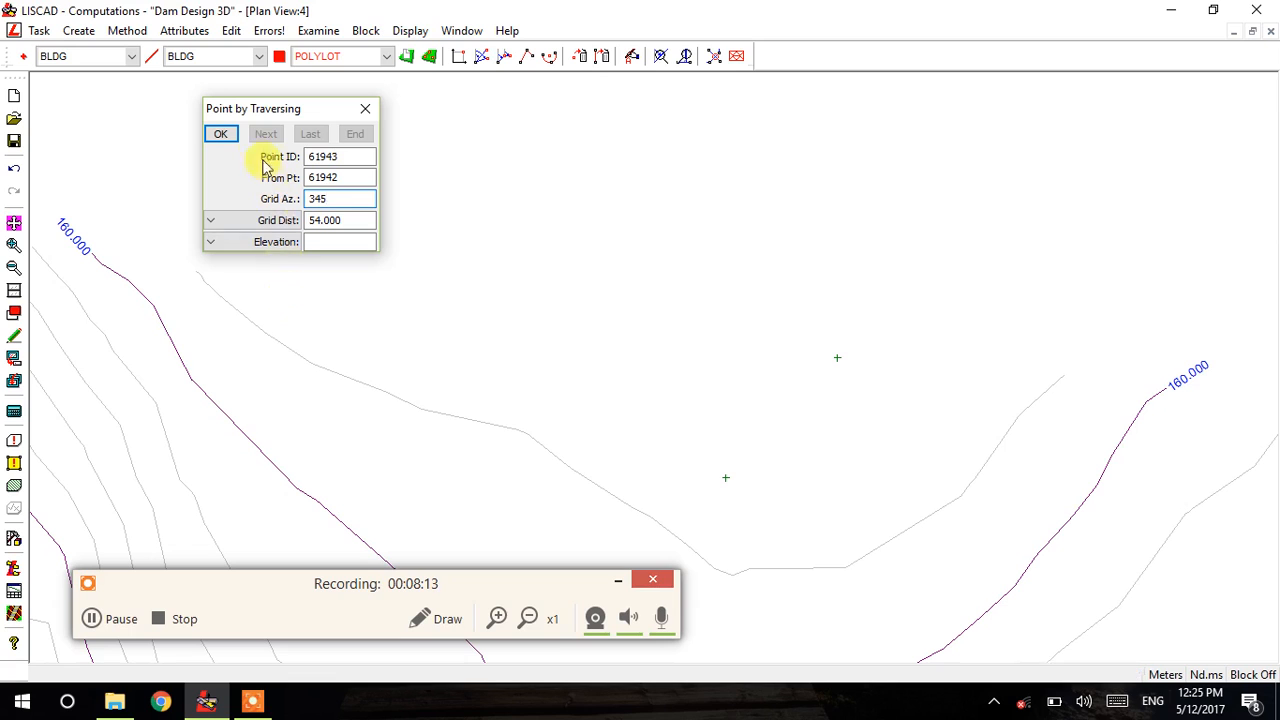
text(5)
click(225, 135)
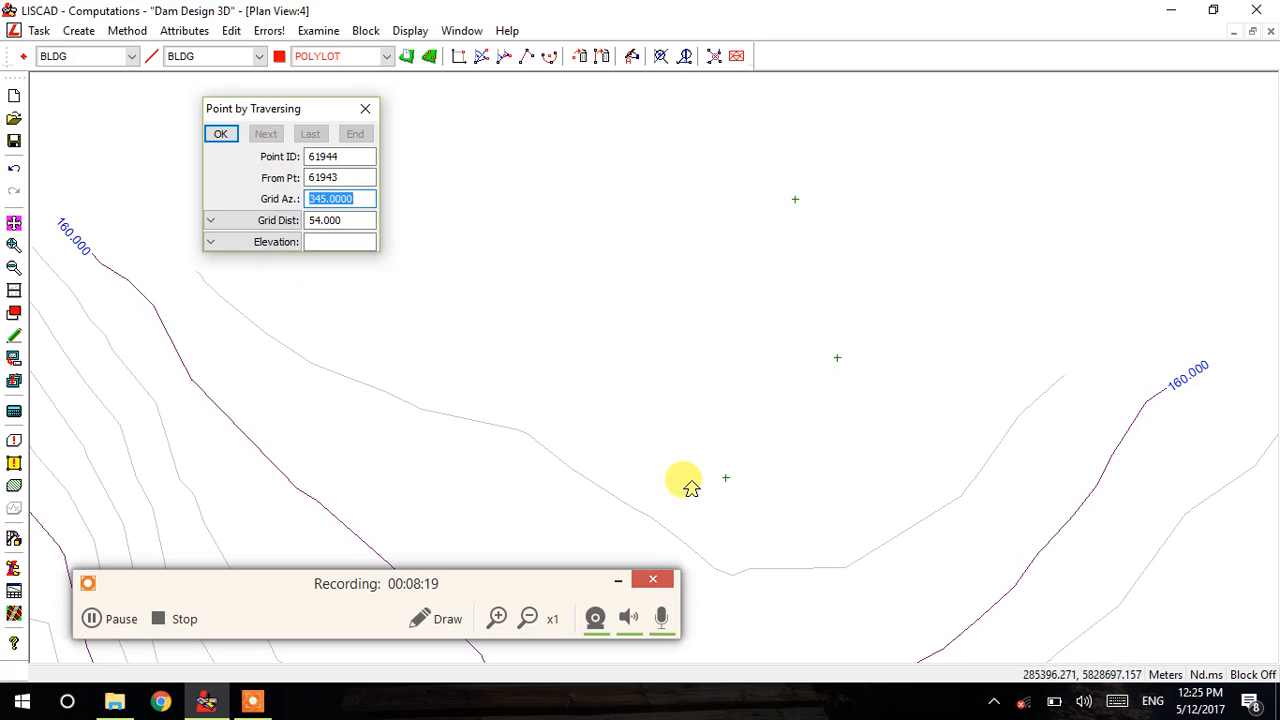
click(375, 118)
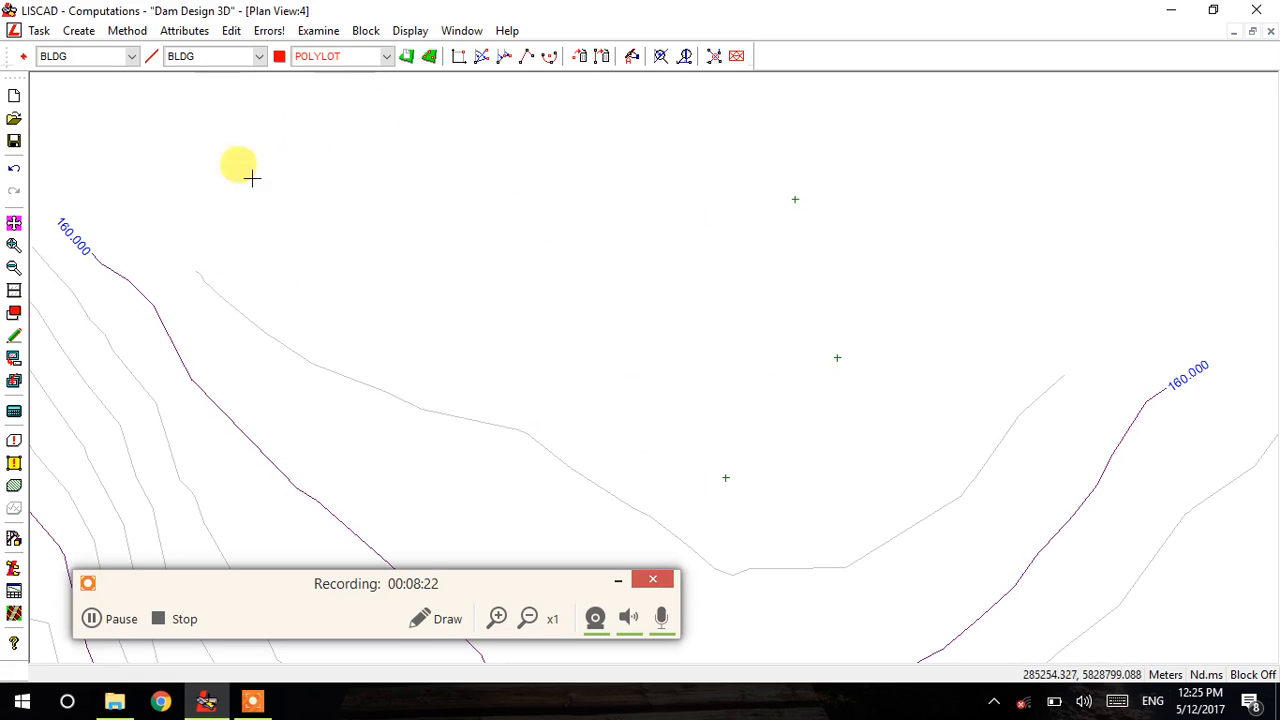
- Create a point by angle and distance from point 61942, with reference direction 345.0000 towards 61943, angle 90 and grid distance 54.000 picked between 61942 and 61938
click(141, 38)
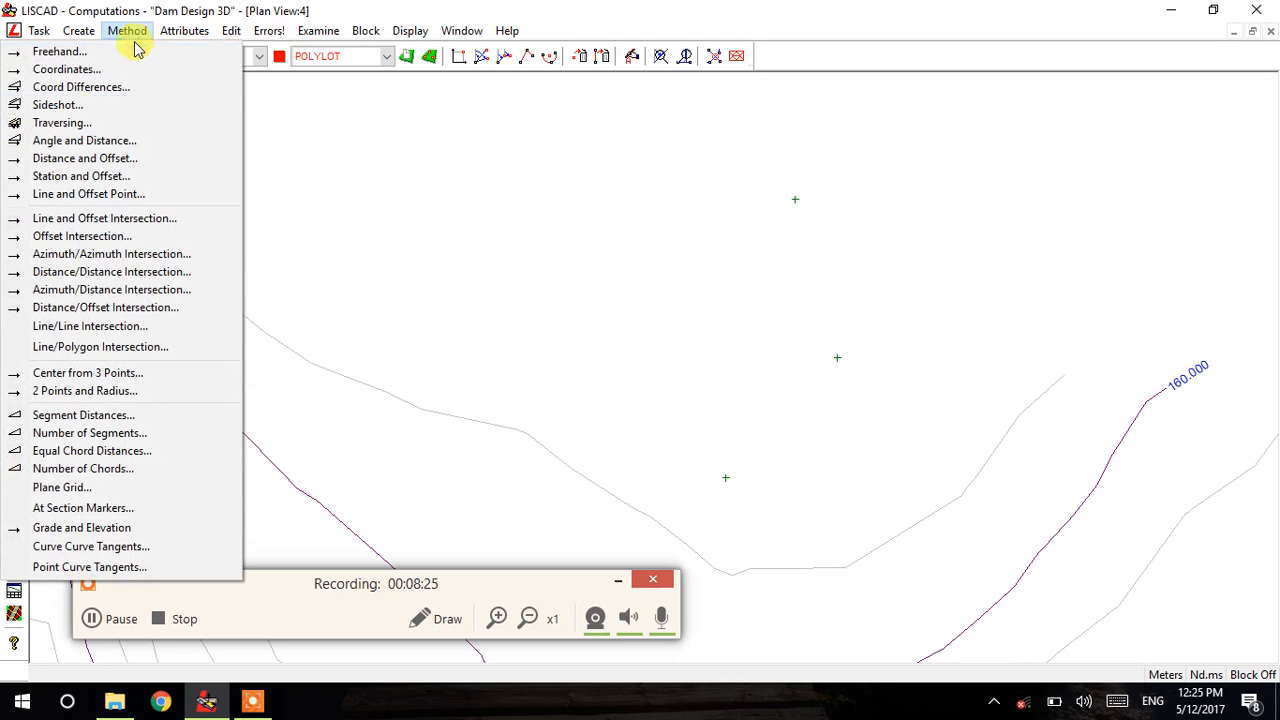
click(70, 105)
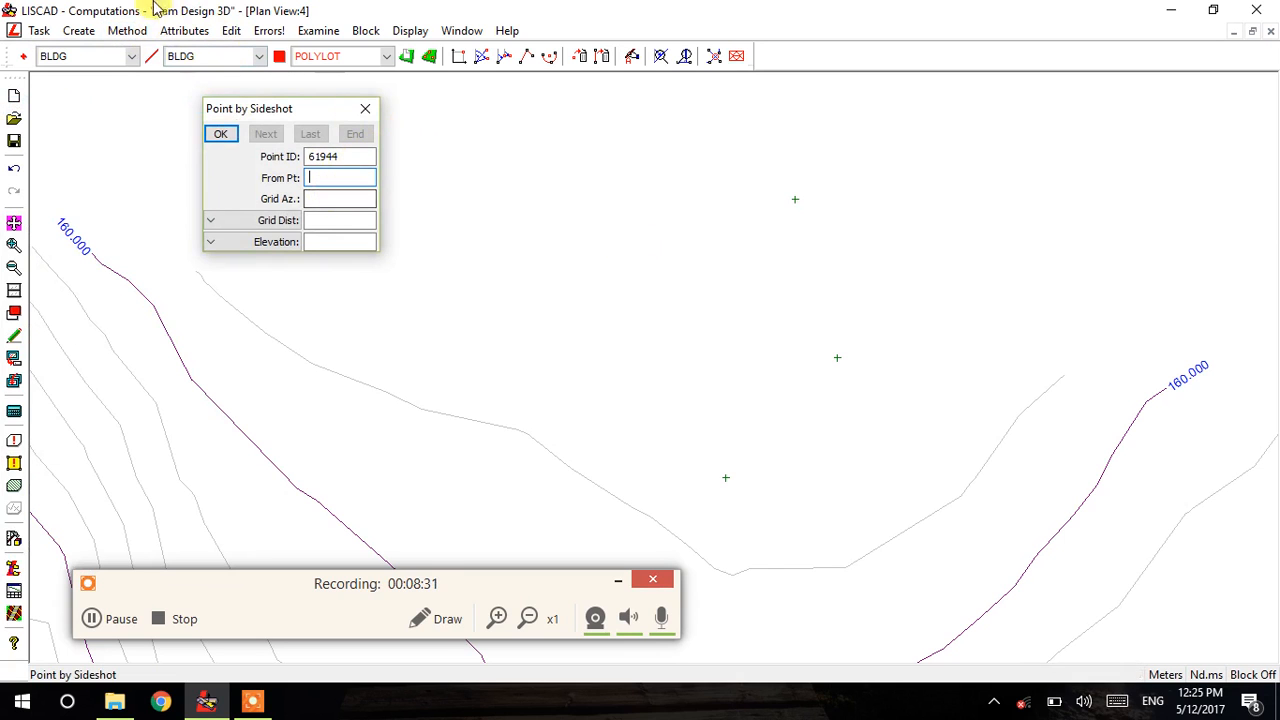
click(127, 30)
click(110, 145)
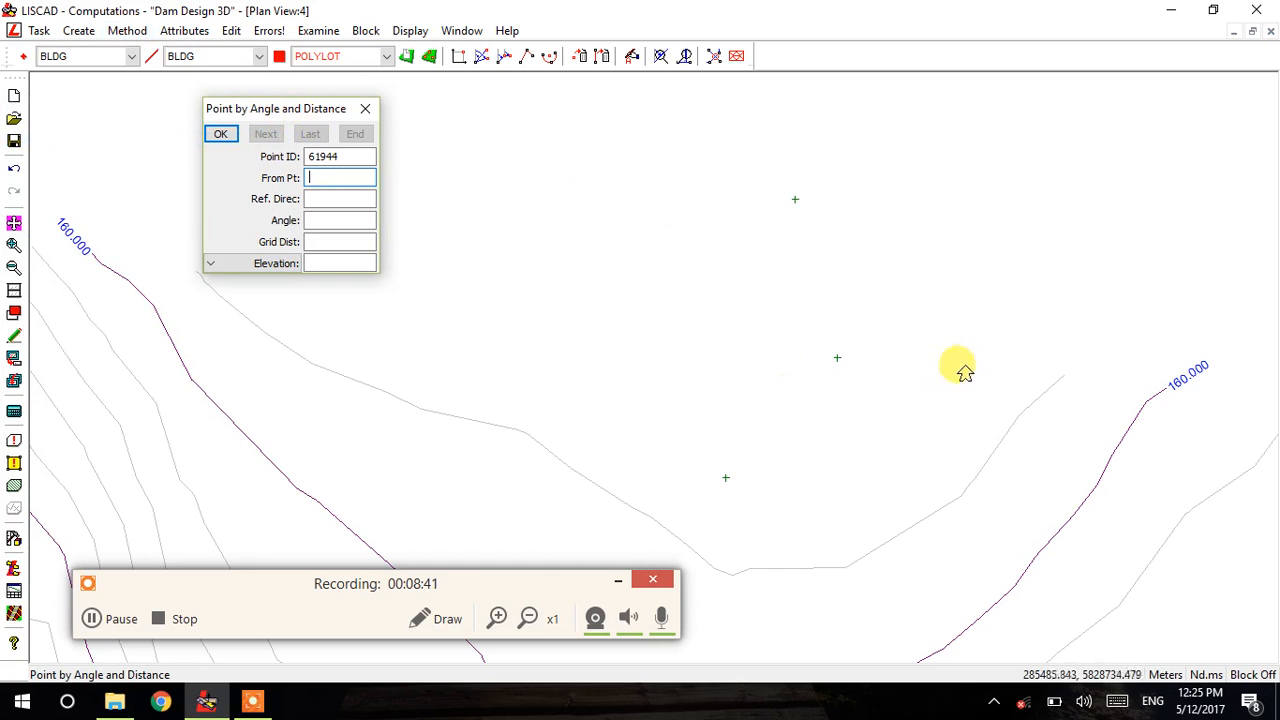
click(837, 360)
click(794, 200)
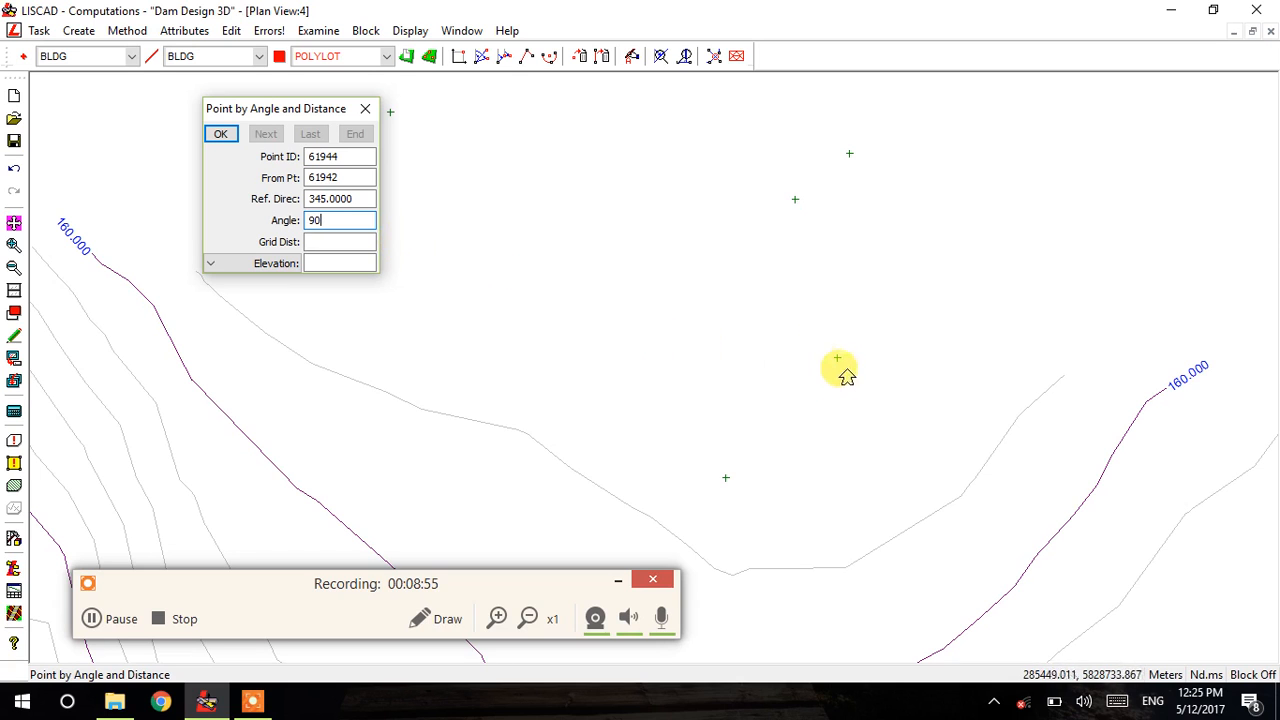
click(346, 242)
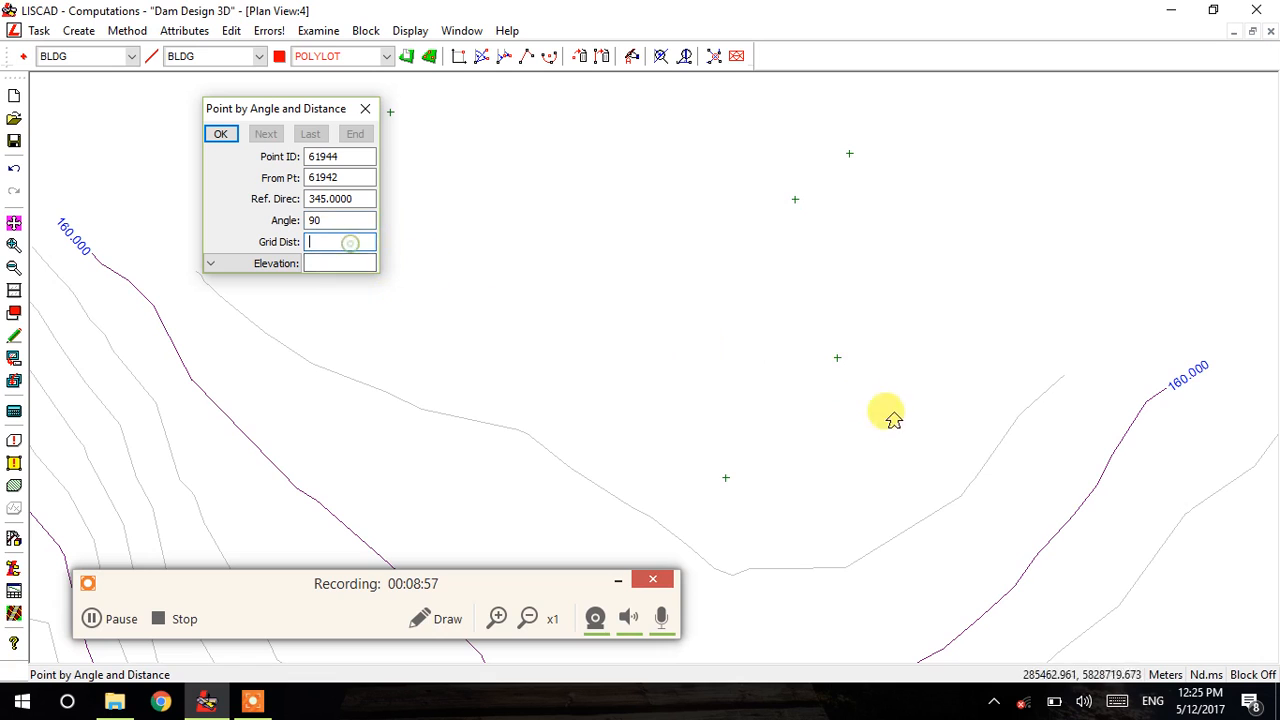
click(832, 360)
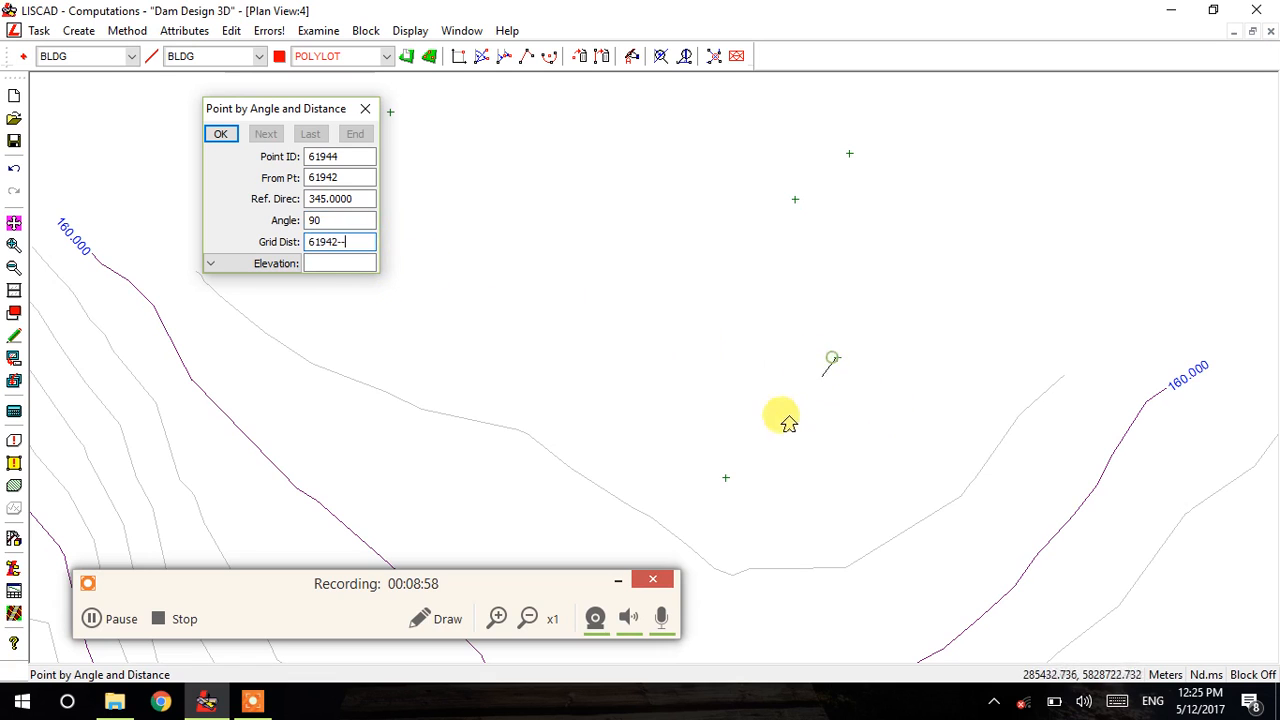
click(725, 480)
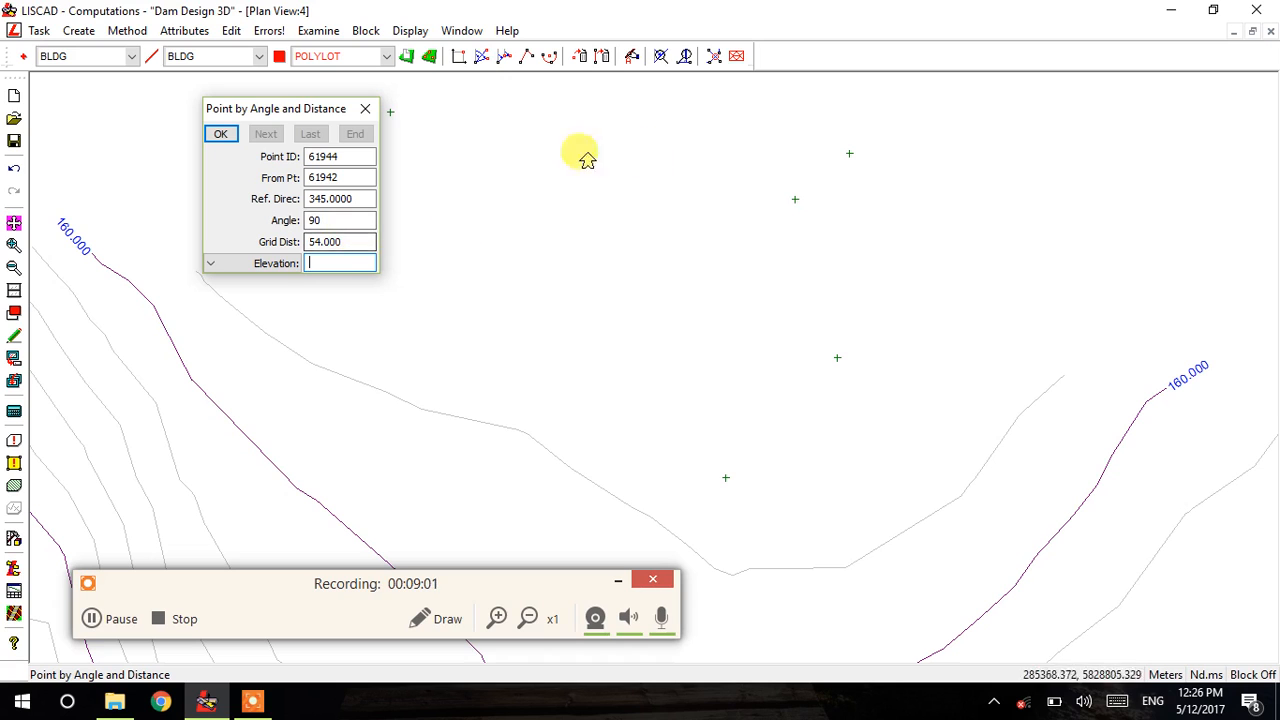
click(228, 140)
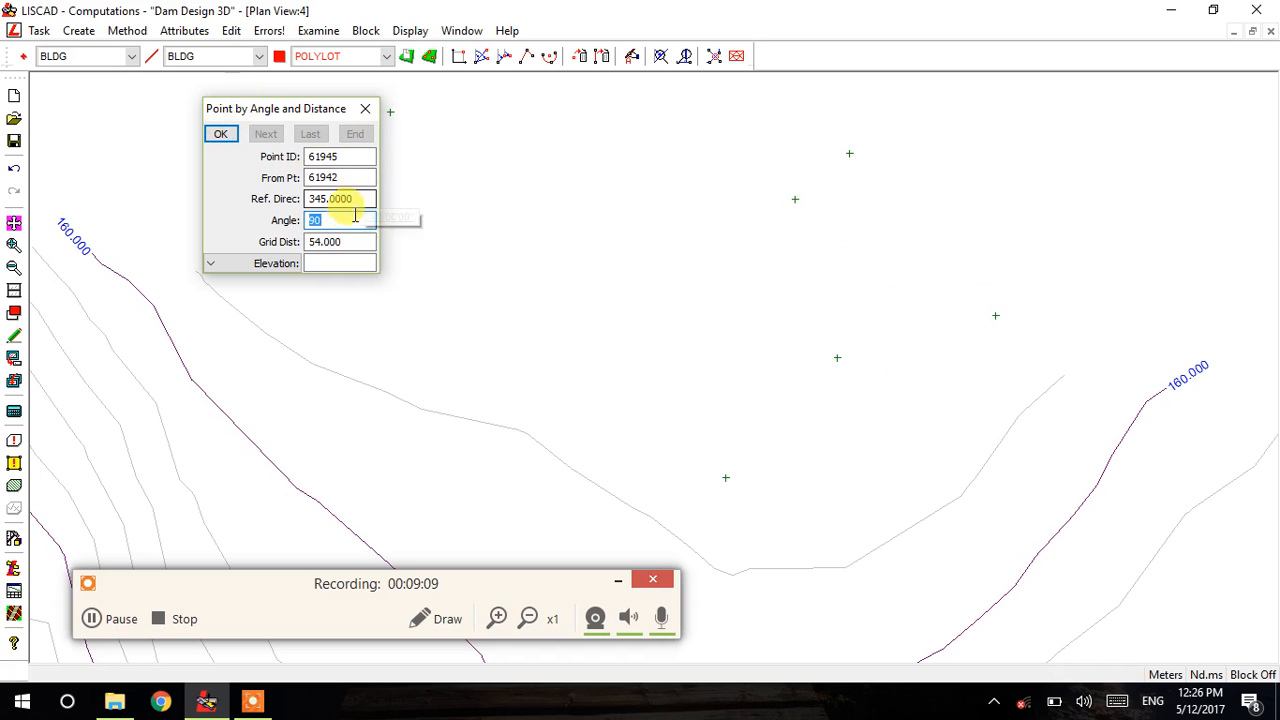
- Create a point by angle and distance from point 61944, with reference direction 61942 to 61944, angle 270 and grid distance 54.000
double_click(335, 178)
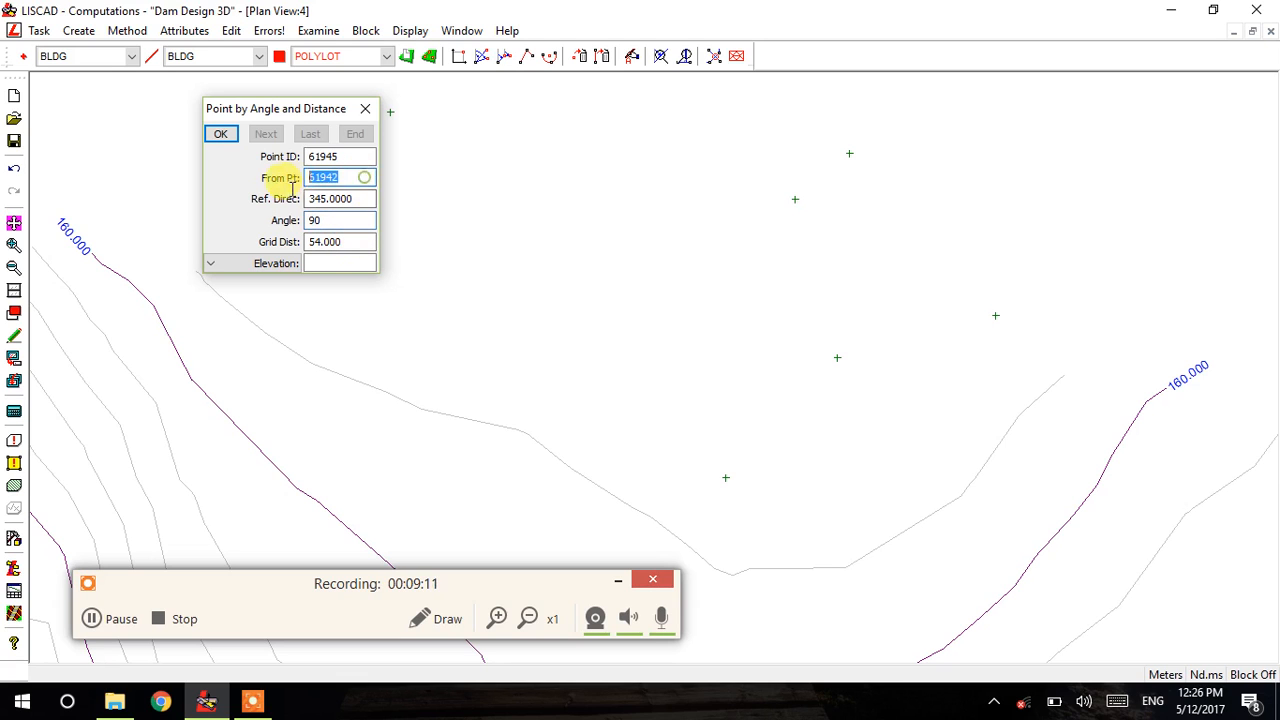
click(993, 322)
click(835, 358)
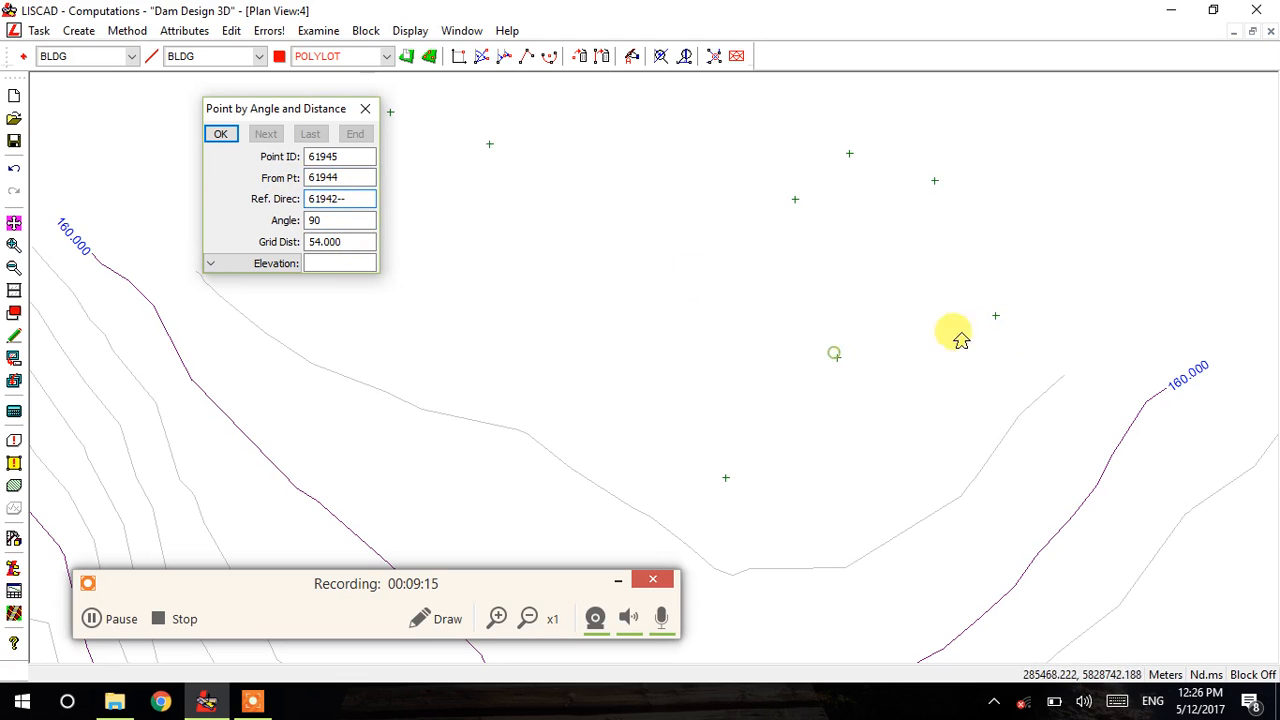
click(995, 322)
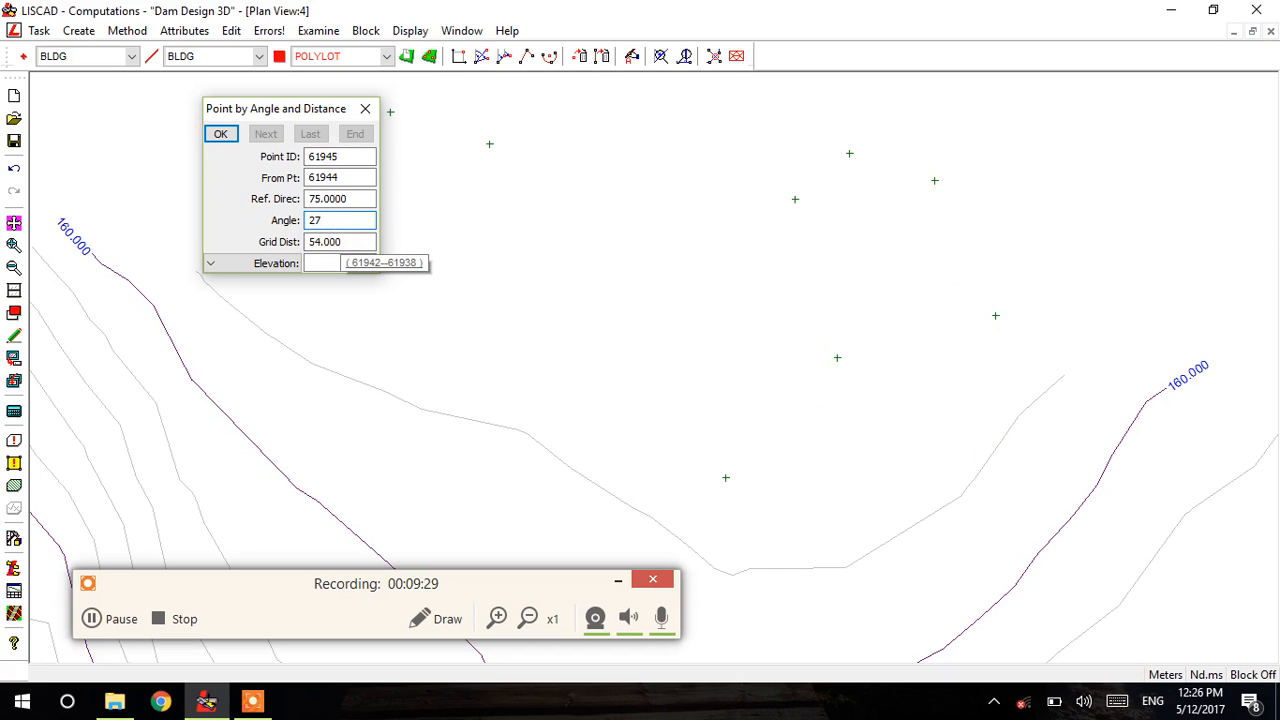
key(BackSpace)
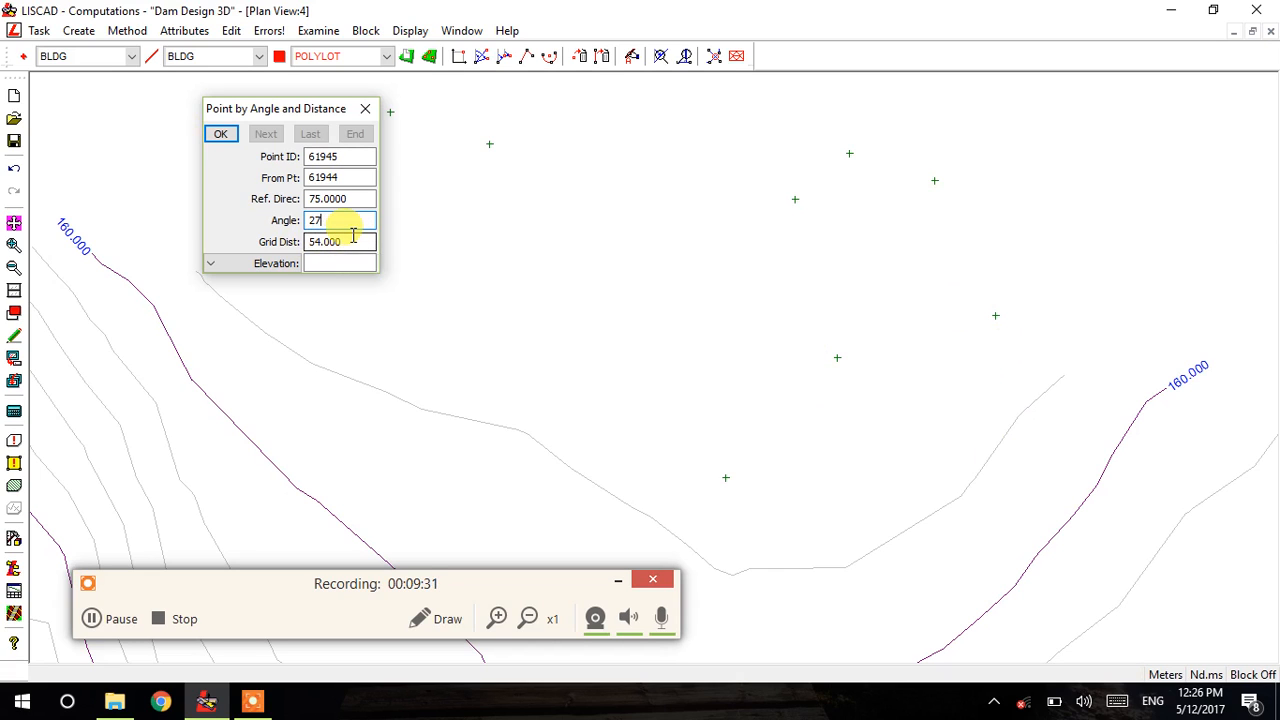
click(221, 134)
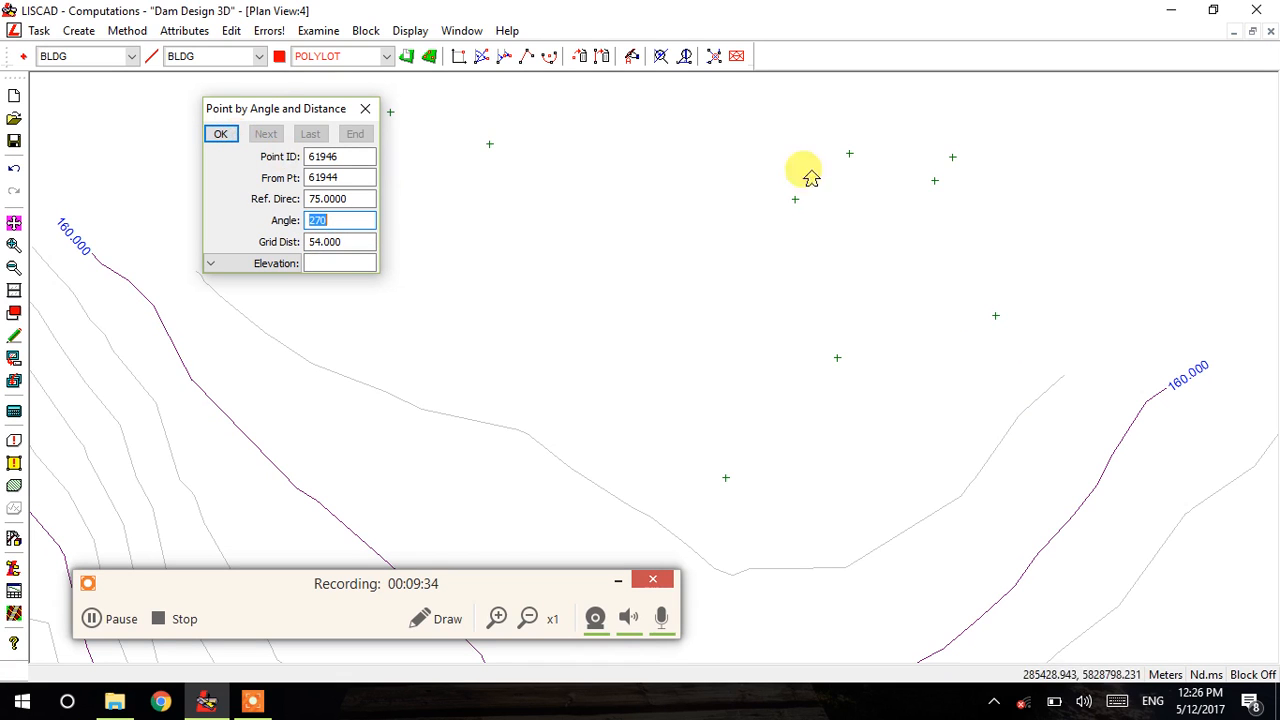
- Draw a closed BLDG line by existing points through the four building corners, starting and ending at point 61943, and end the line
click(527, 56)
click(794, 200)
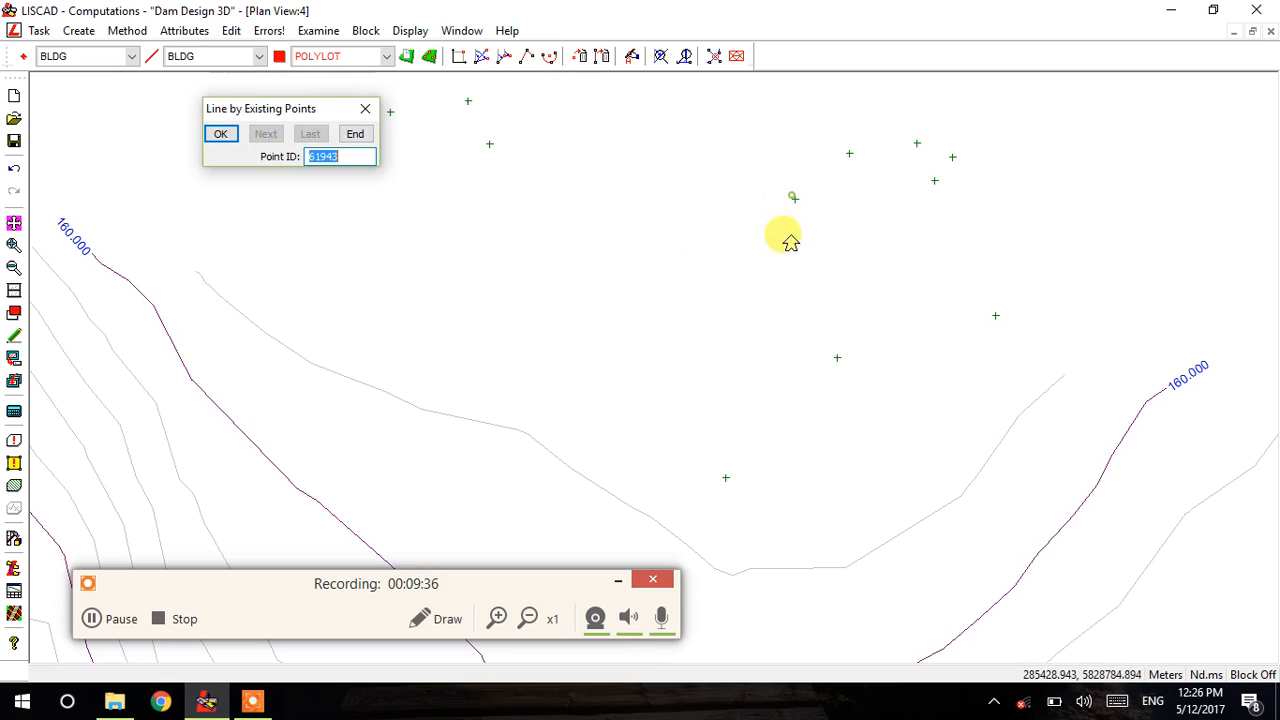
click(836, 356)
click(995, 316)
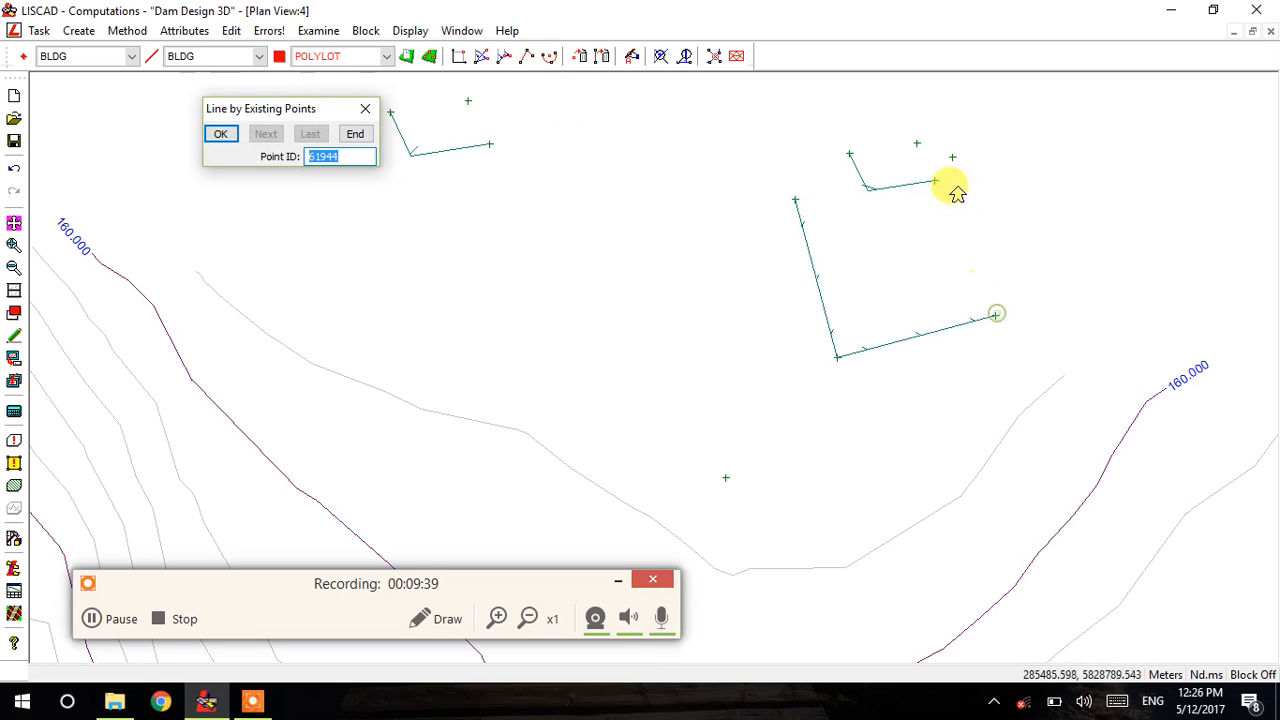
click(952, 158)
click(795, 200)
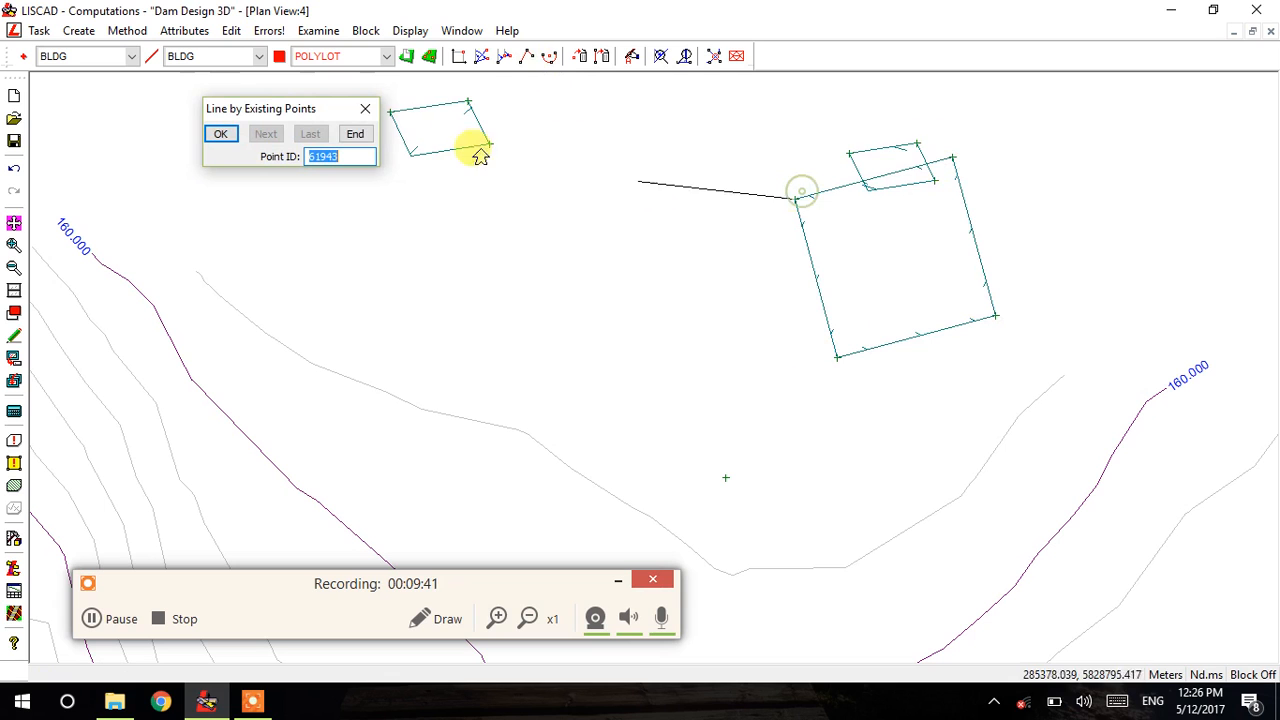
click(353, 136)
click(720, 314)
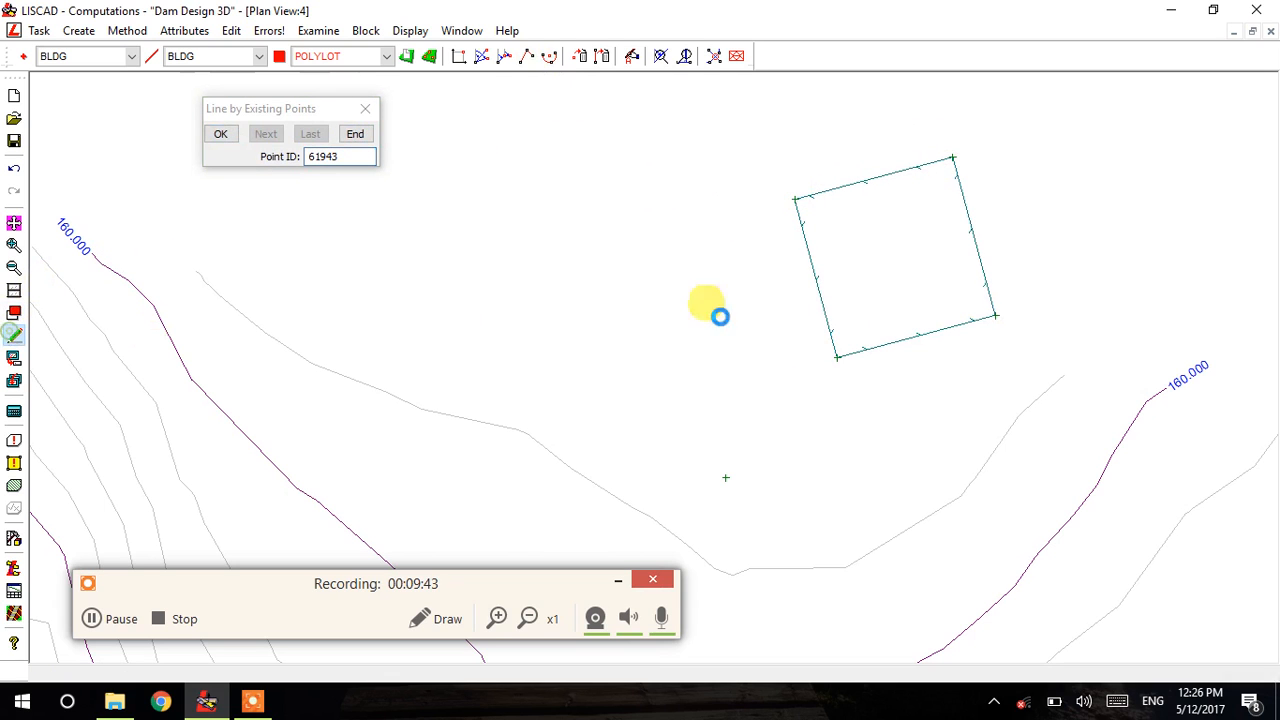
scroll(736, 302, down, 4)
scroll(729, 297, up, 4)
middle_drag(729, 297, 663, 247)
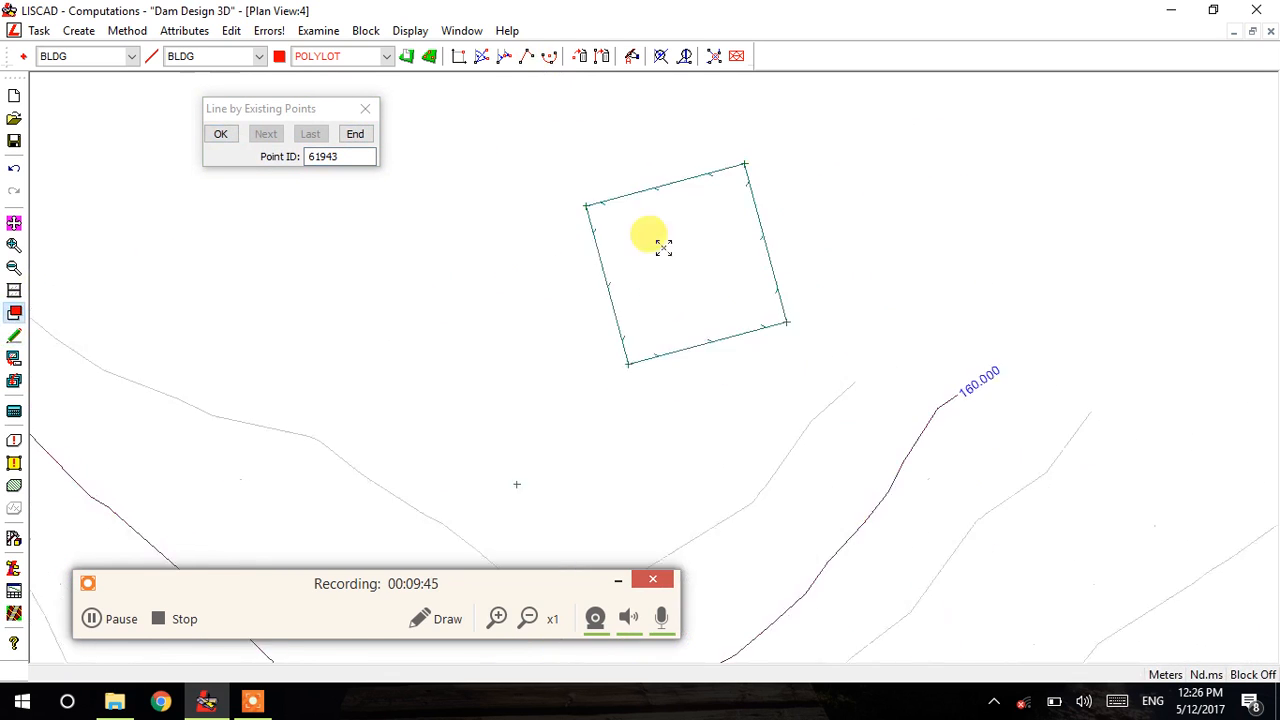
- Switch from line creation back to point creation by angle and distance, and review the available point creation methods
click(124, 31)
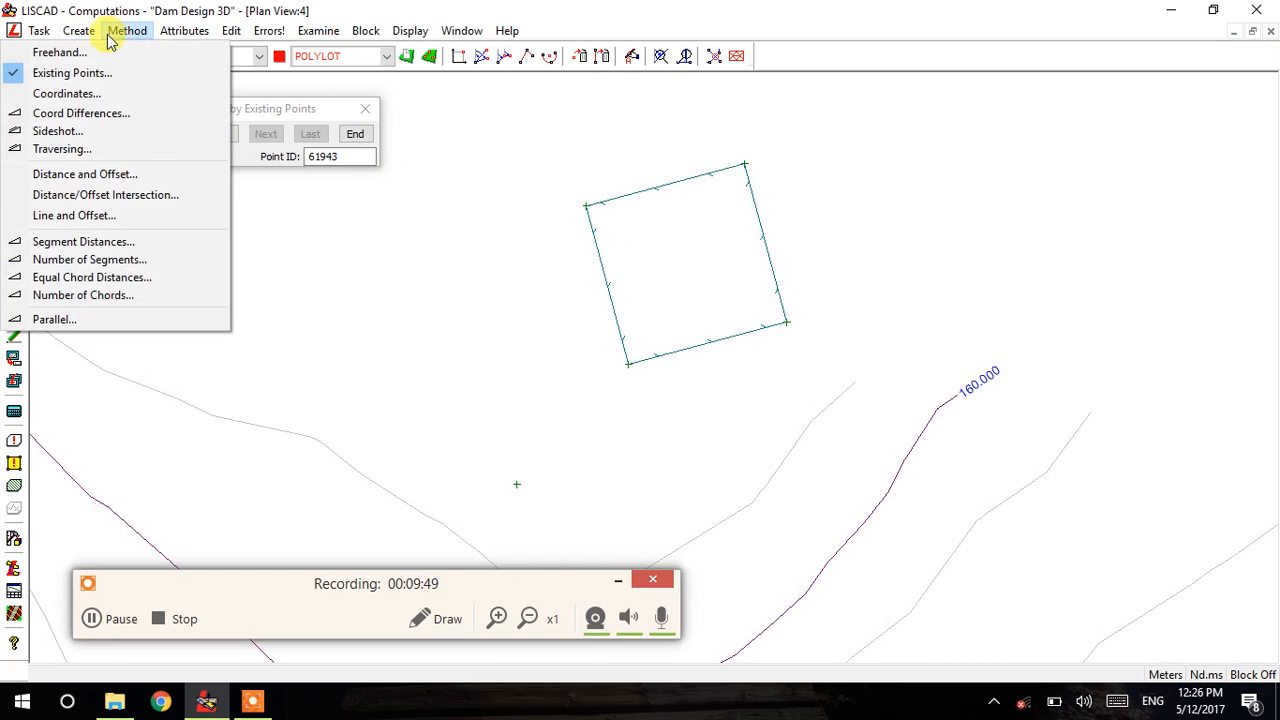
click(86, 51)
click(147, 37)
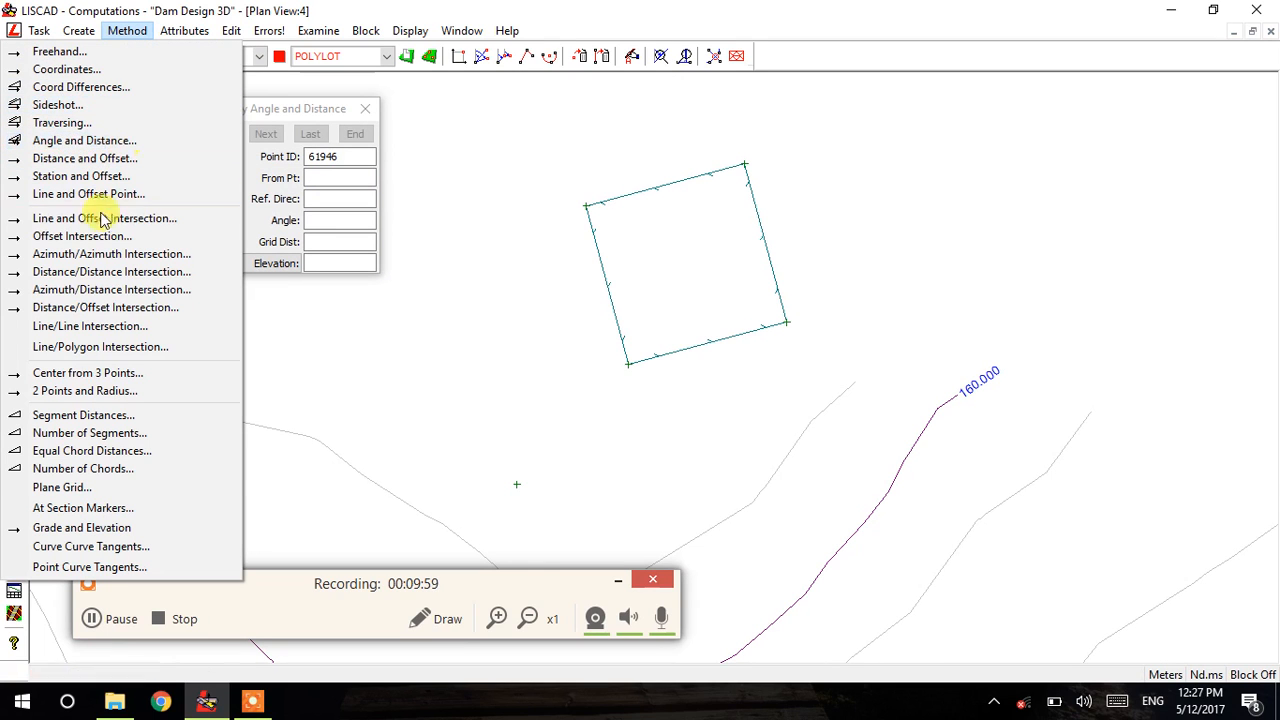
click(295, 112)
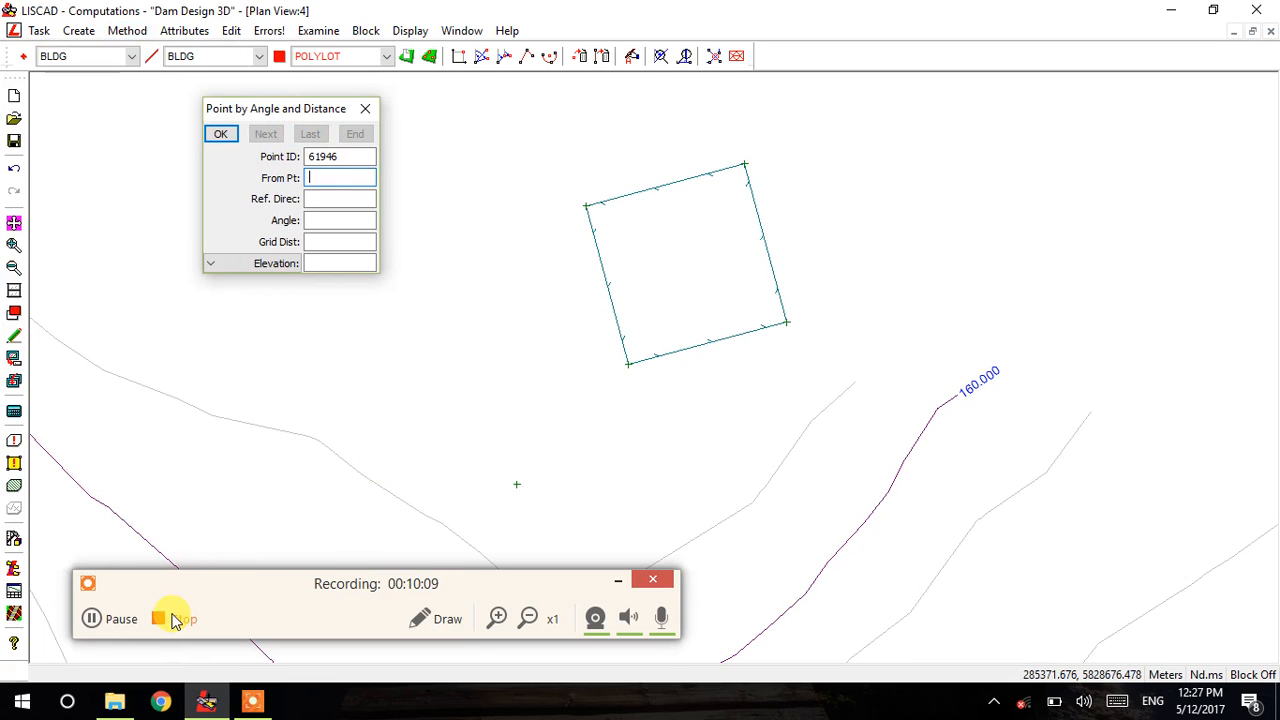
- Move the Point by Angle and Distance dialog beside the building outline and examine its From Pt and Ref. Direc fields
drag(228, 583, 338, 450)
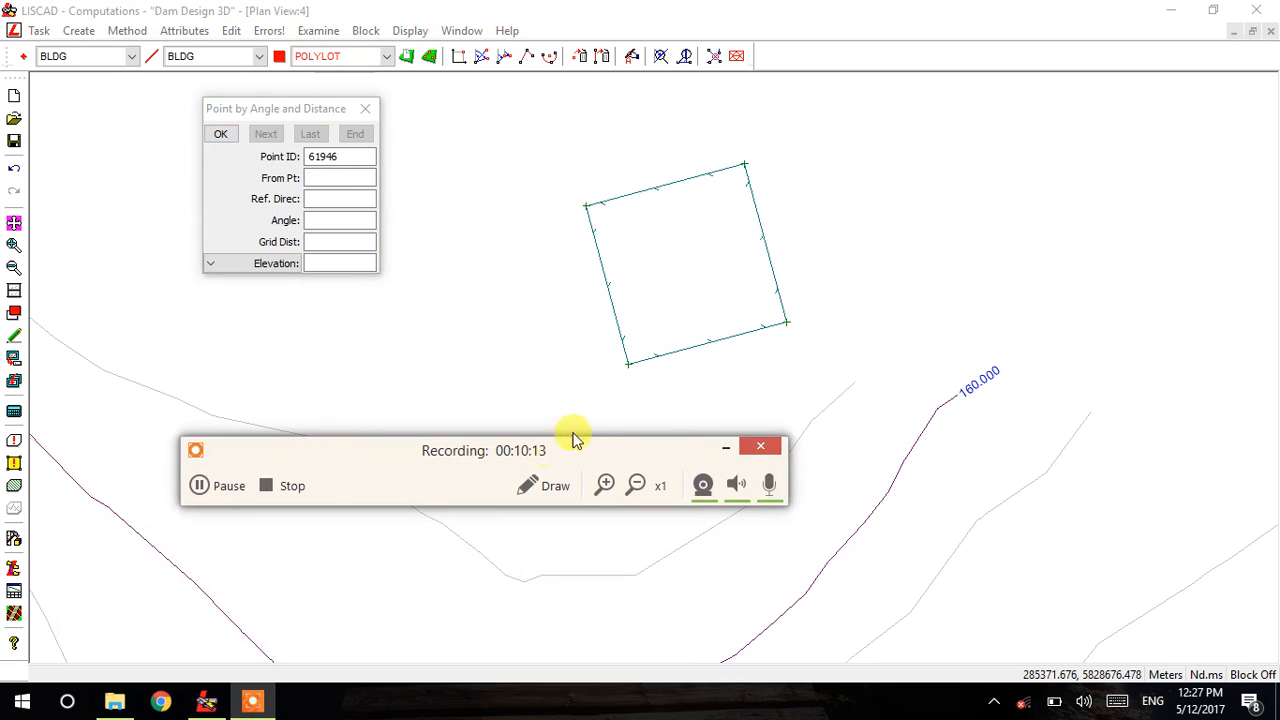
drag(308, 108, 549, 87)
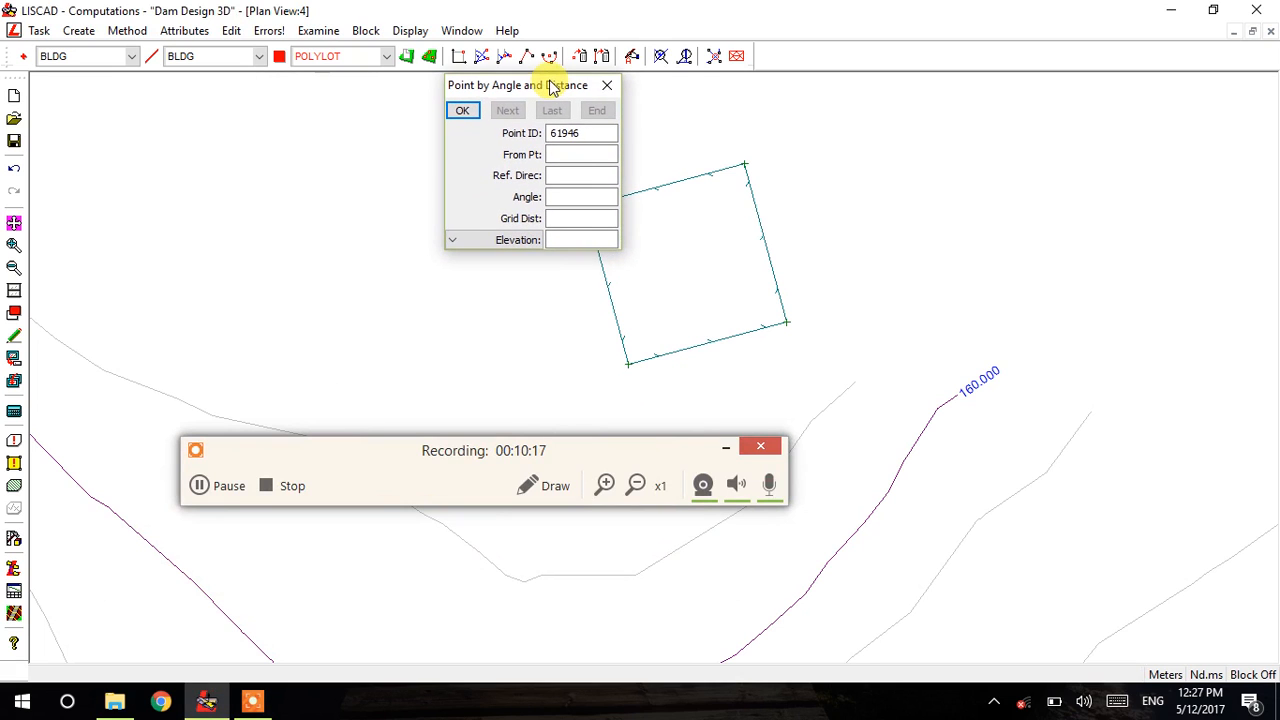
click(583, 153)
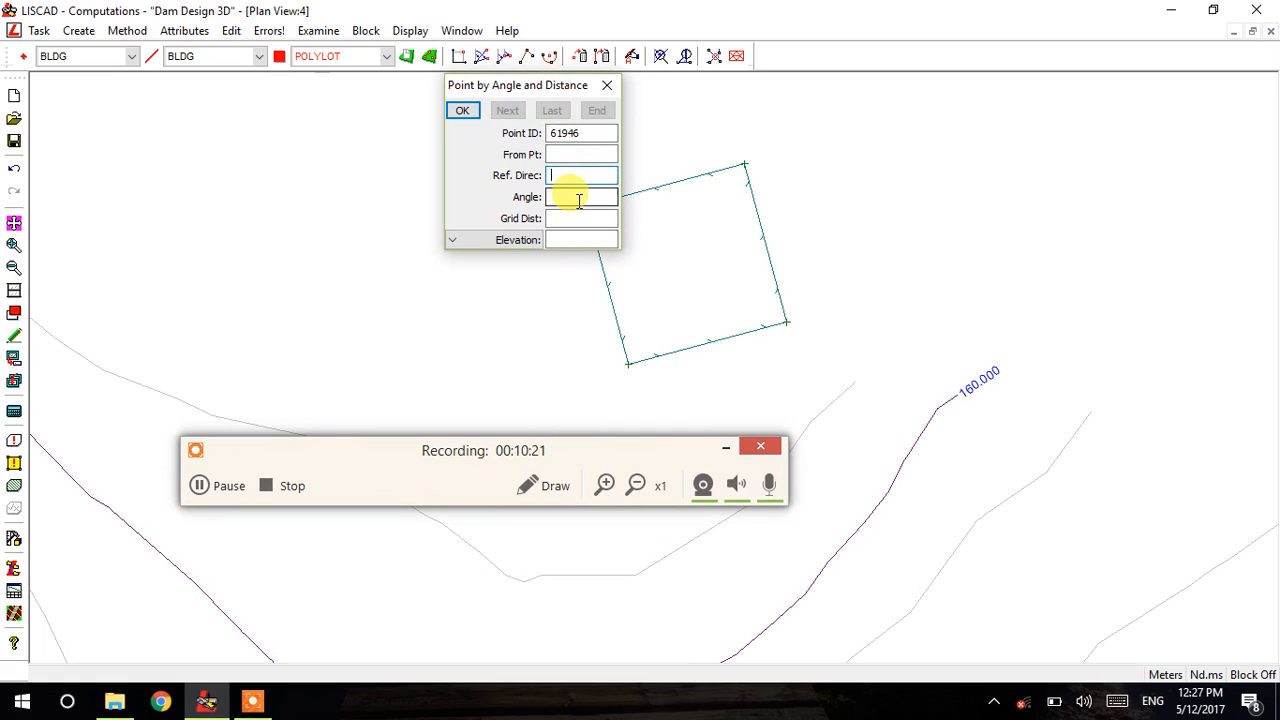